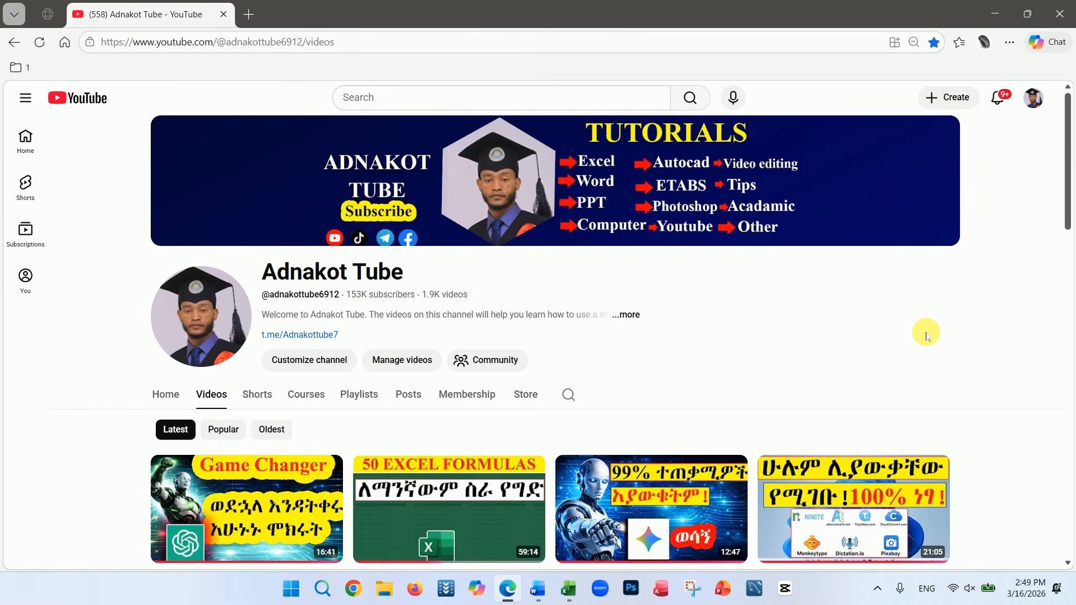
# Step: Switch to the blank Word document and enter "Photo" as its first line
pyautogui.hotkey('alt', 'Tab')
pyautogui.write('P')
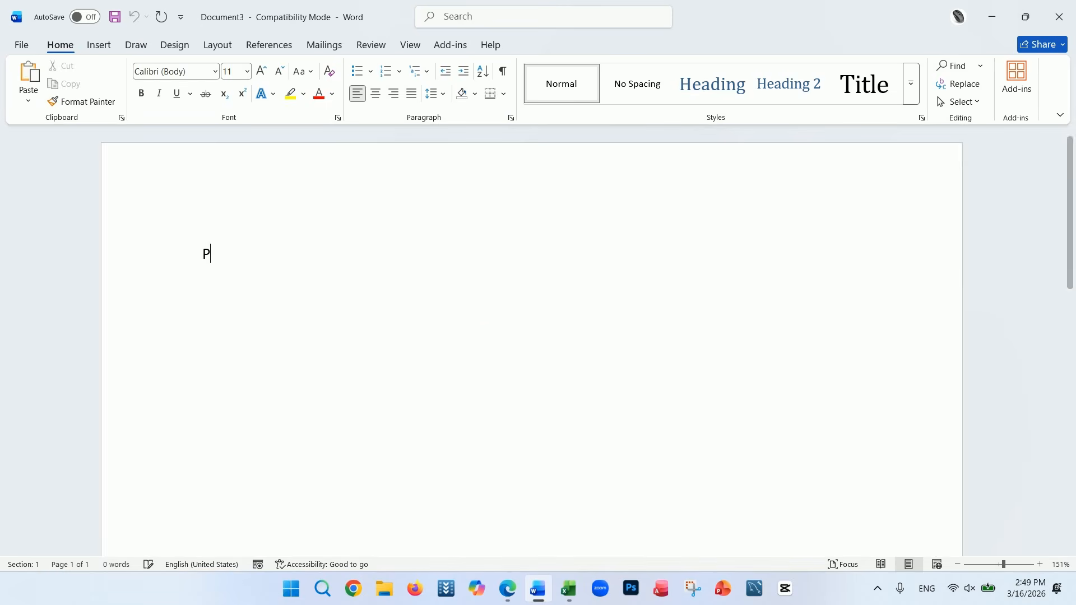
pyautogui.write('hoto')
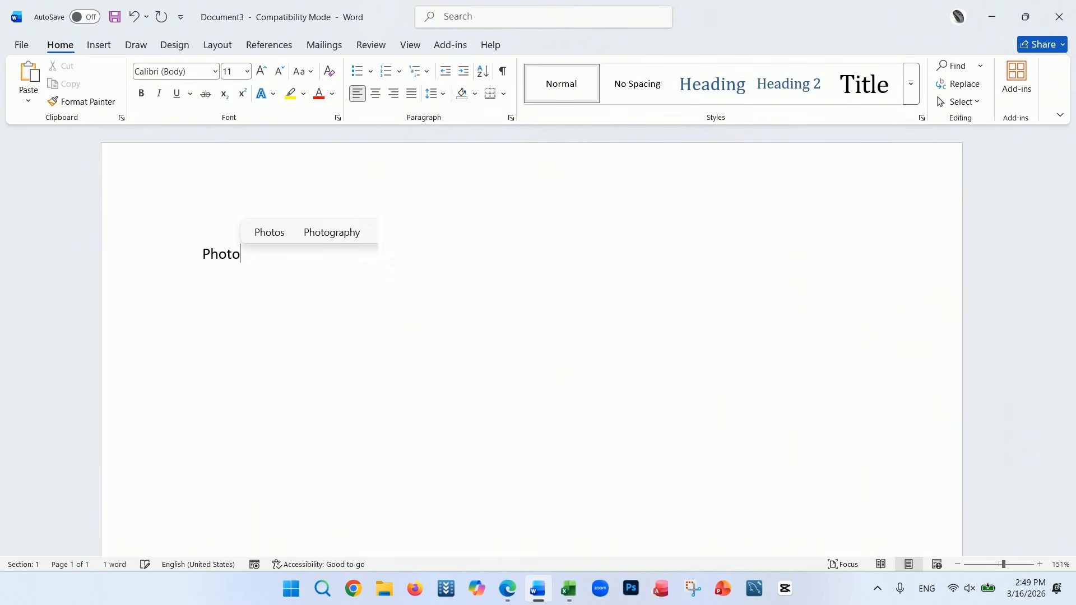
pyautogui.press('Return')
# Step: Generate placeholder text below the "Photo" line with =rand(2,4)
pyautogui.write('=rand(')
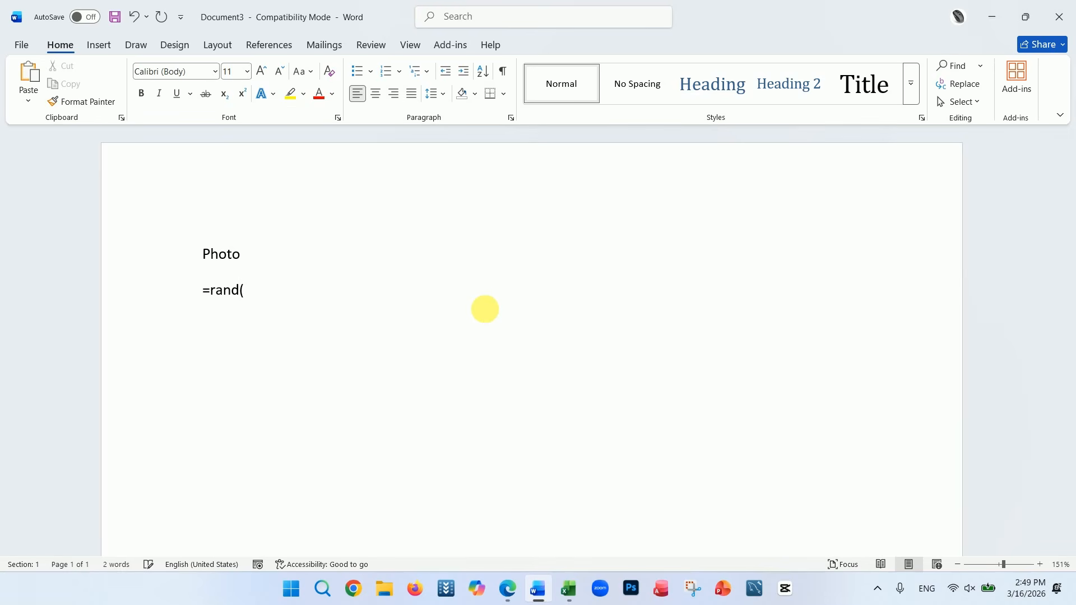
pyautogui.write('2,4')
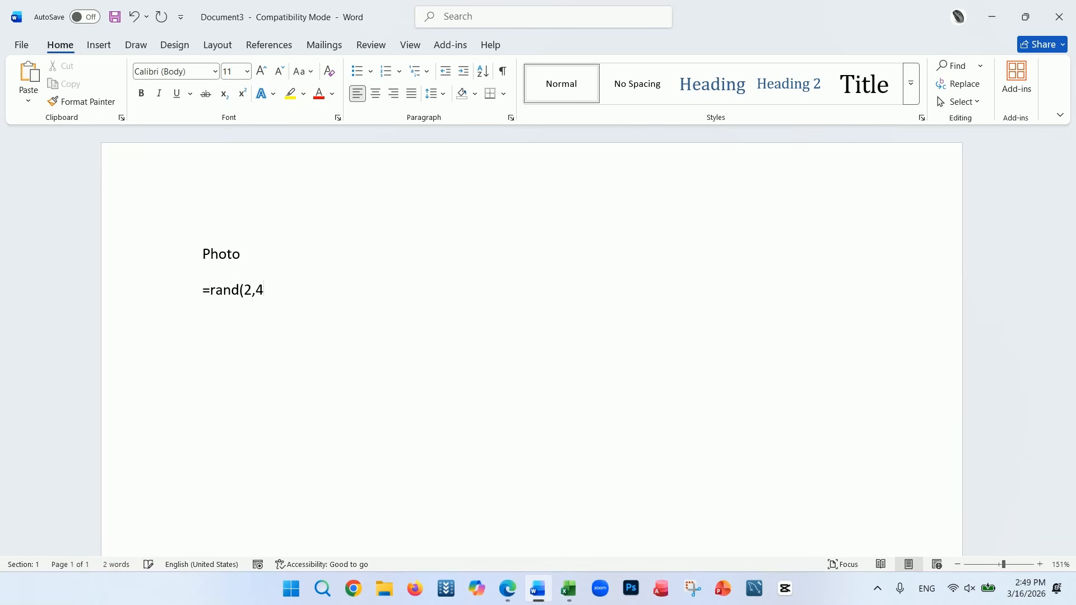
pyautogui.write(')')
pyautogui.press('Return')
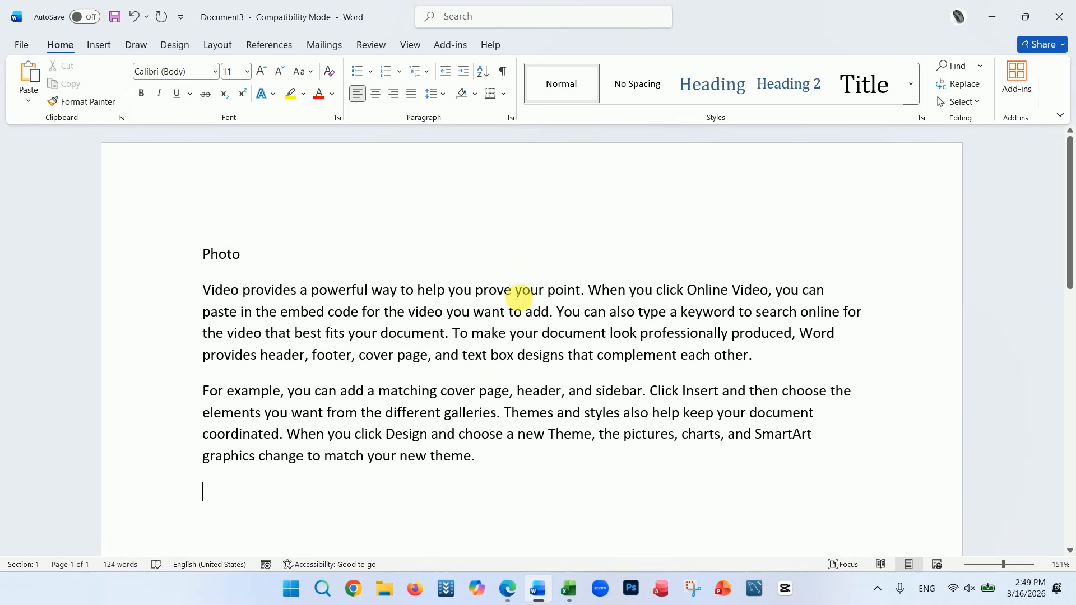
# Step: Insert the "Game Changer" thumbnail picture from this device's Downloads folder below the text
pyautogui.moveTo(1004, 568); pyautogui.dragTo(999, 566)
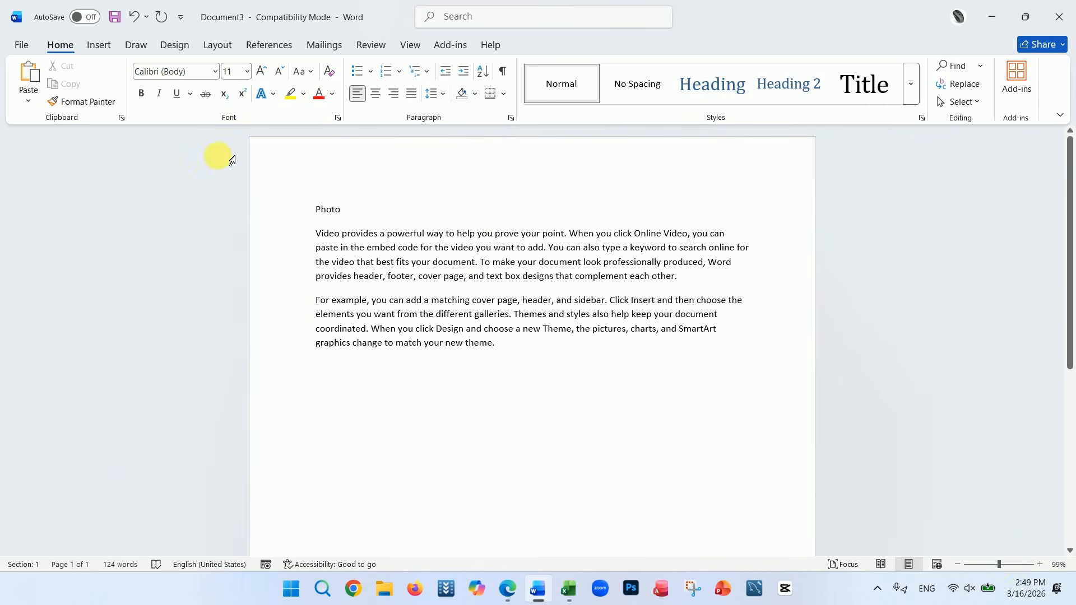
pyautogui.click(96, 46)
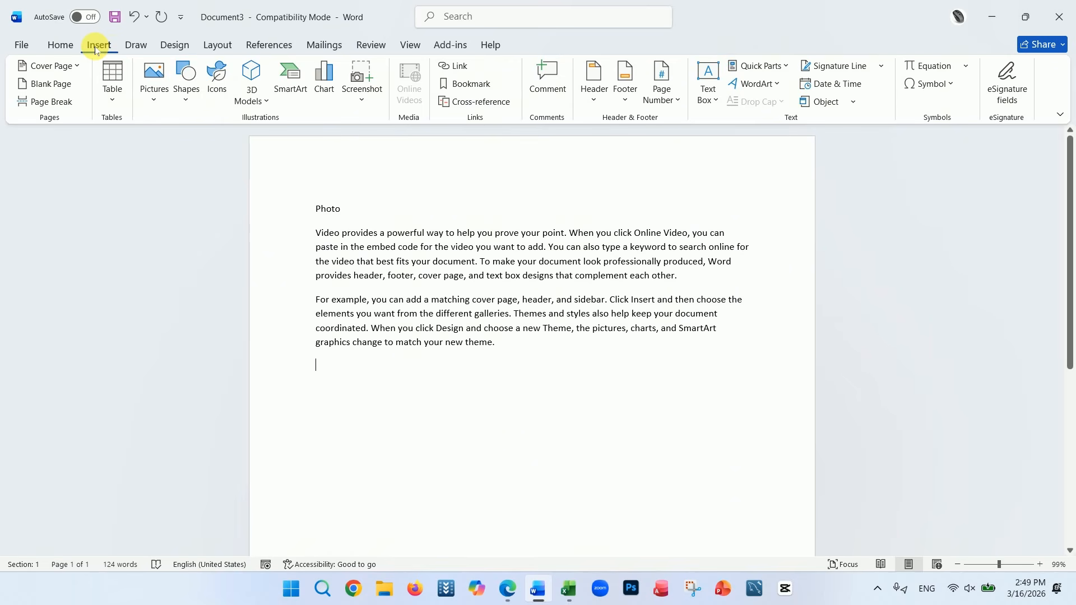
pyautogui.click(154, 105)
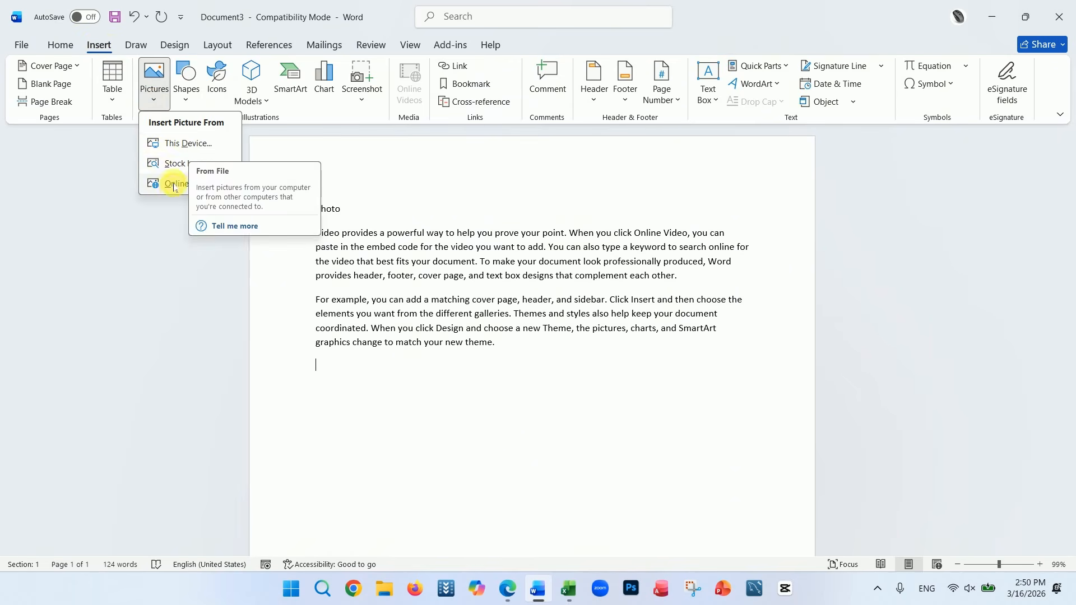
pyautogui.click(183, 146)
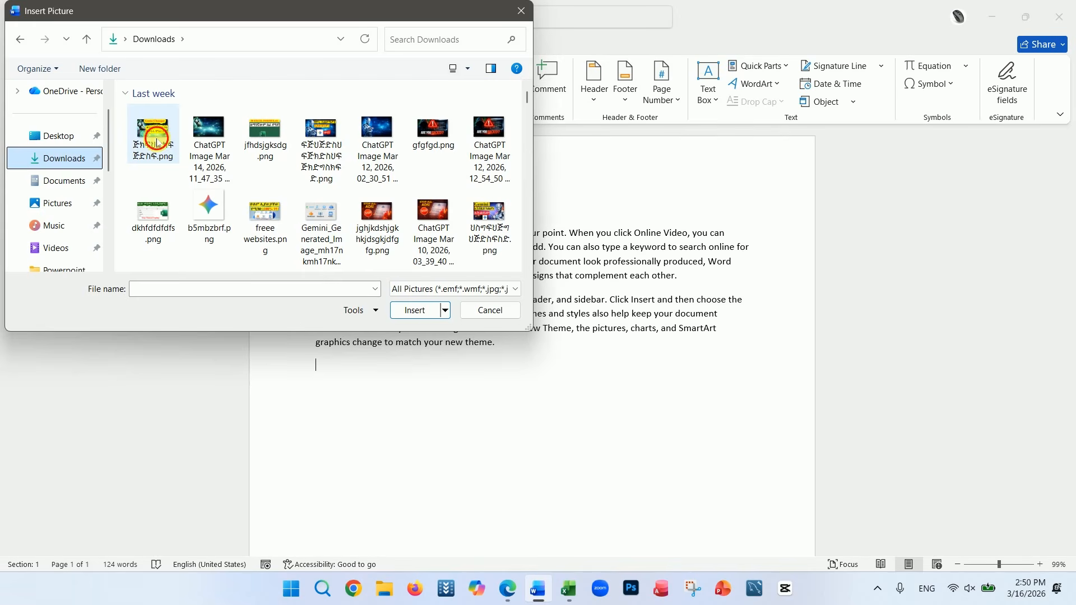
pyautogui.click(157, 141)
pyautogui.click(415, 310)
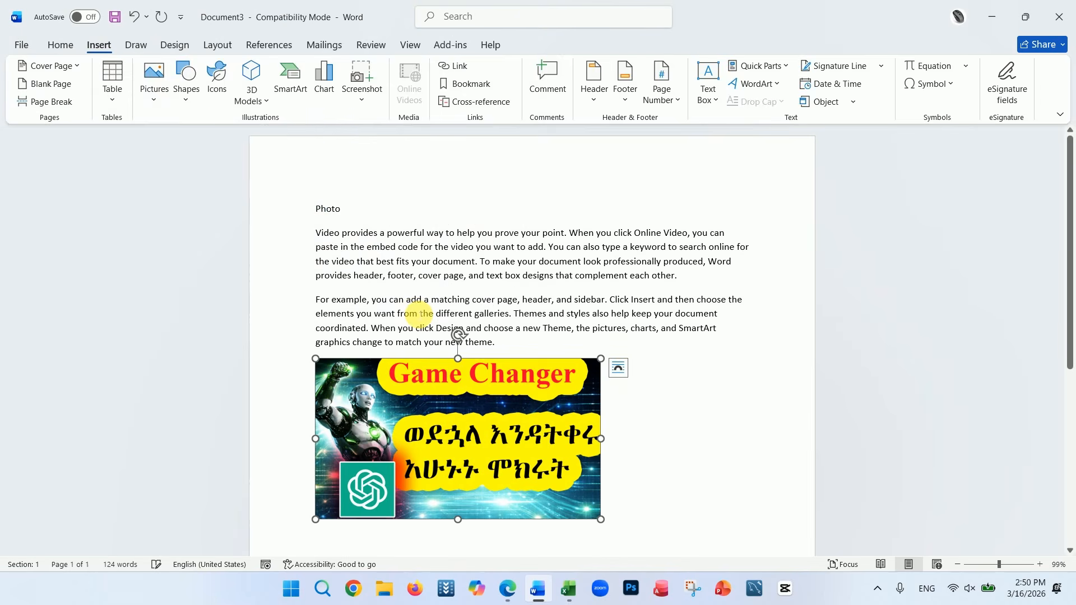
# Step: Enlarge the inserted picture to about 3.66" by 6.5" and try to move it freely within the text
pyautogui.moveTo(601, 359); pyautogui.dragTo(782, 358)
pyautogui.moveTo(613, 402); pyautogui.dragTo(642, 325)
pyautogui.moveTo(603, 378); pyautogui.dragTo(629, 315)
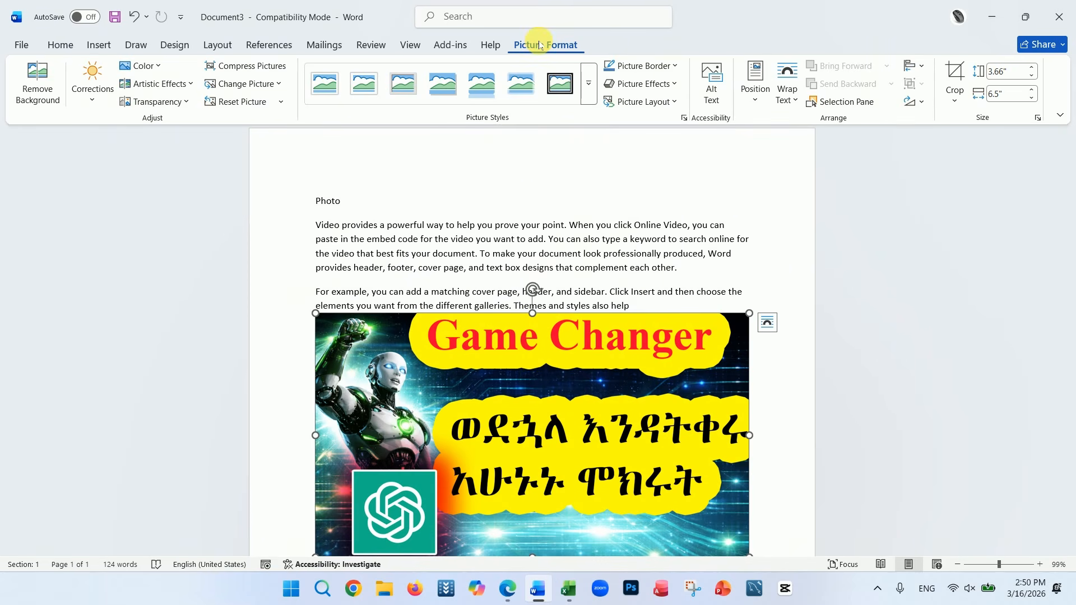
# Step: Set the picture's text wrapping to Square, shrink it to about 3.16" by 5.62" and move it beside the second paragraph
pyautogui.click(794, 100)
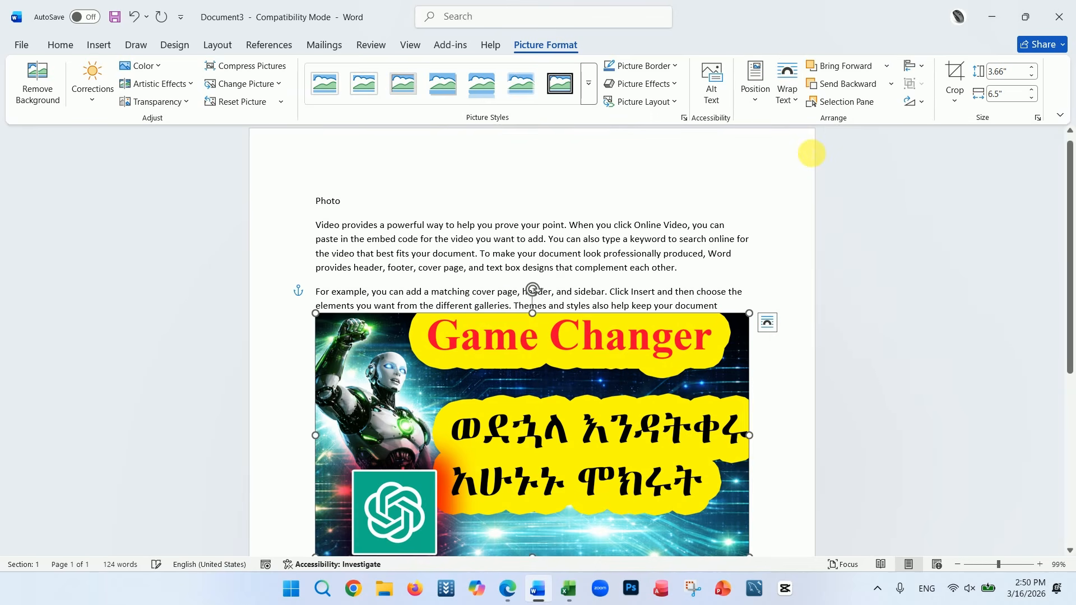
pyautogui.click(811, 144)
pyautogui.moveTo(680, 367); pyautogui.dragTo(747, 333)
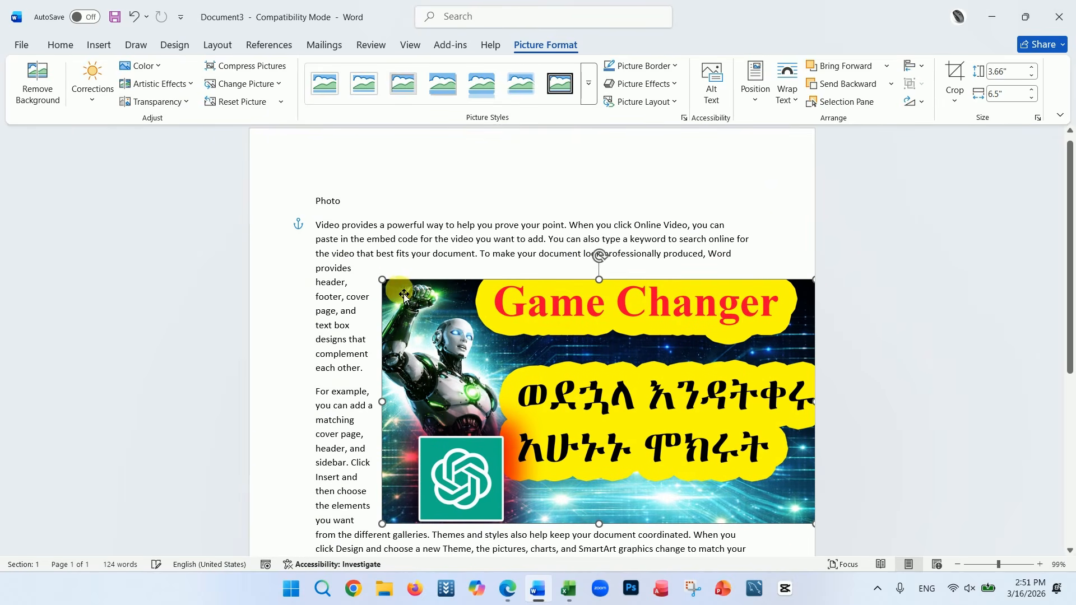
pyautogui.moveTo(389, 283); pyautogui.dragTo(440, 312)
pyautogui.moveTo(541, 352); pyautogui.dragTo(469, 334)
# Step: Set the picture's wrapping to In Front of Text, enlarge it to about 4.19" by 7.45" and move it over the paragraphs
pyautogui.click(787, 84)
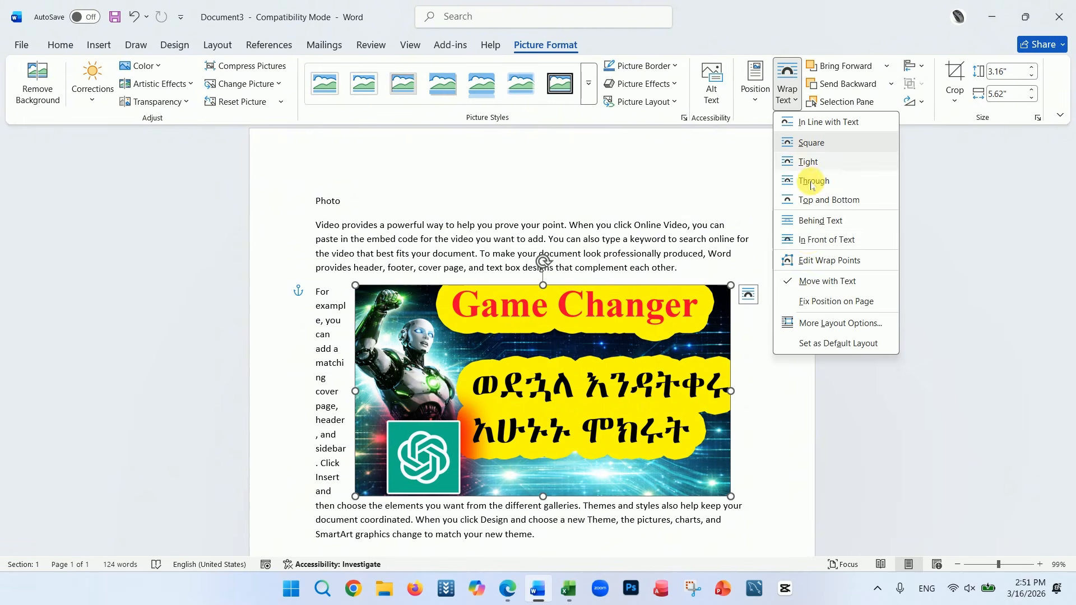
pyautogui.click(813, 245)
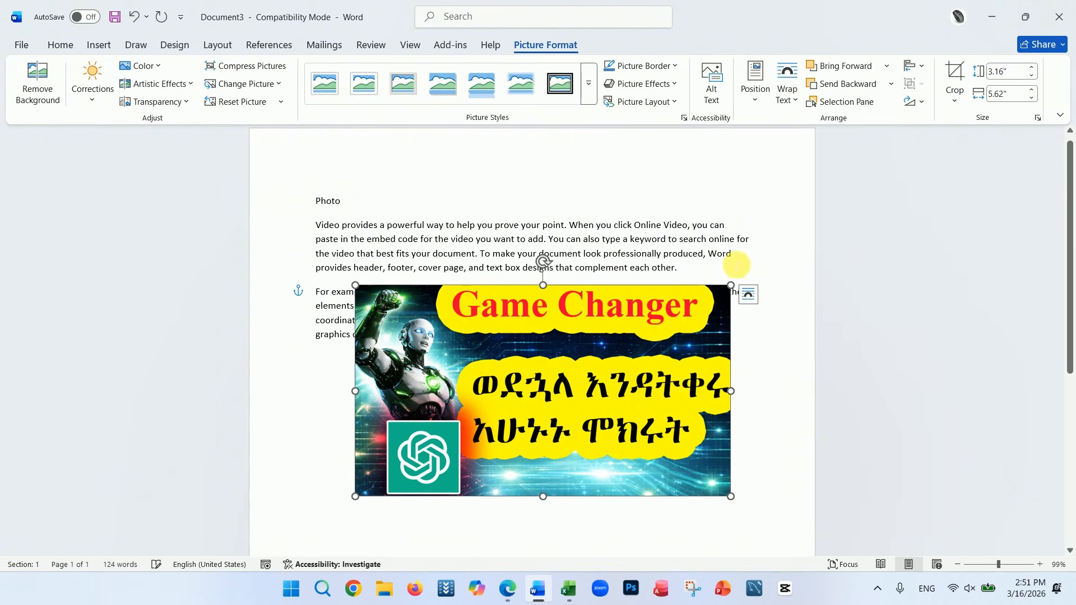
pyautogui.moveTo(630, 347); pyautogui.dragTo(582, 259)
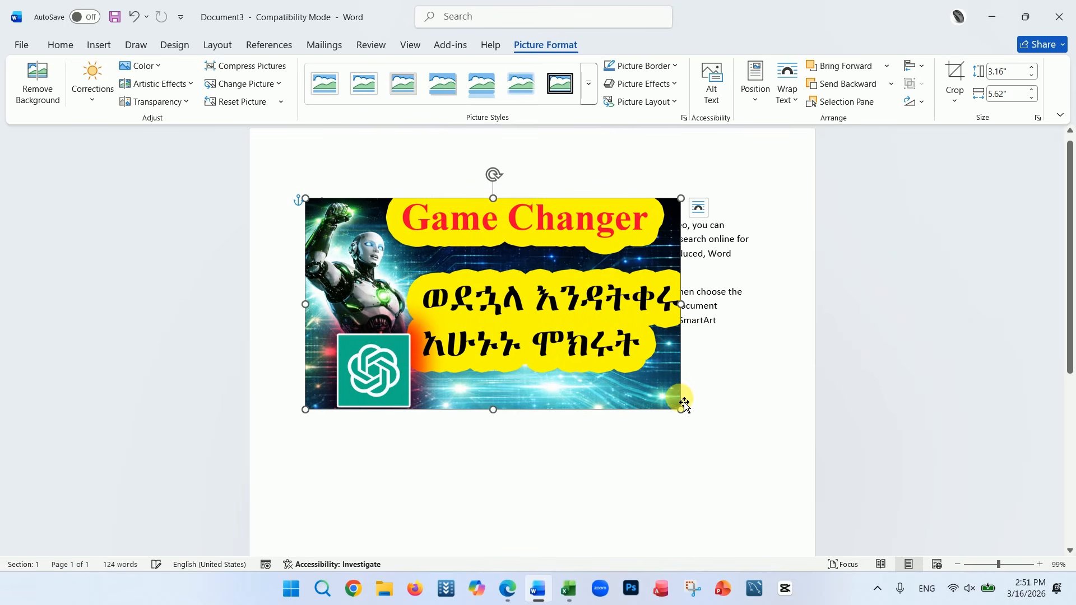
pyautogui.moveTo(683, 408); pyautogui.dragTo(803, 478)
pyautogui.moveTo(689, 308); pyautogui.dragTo(670, 360)
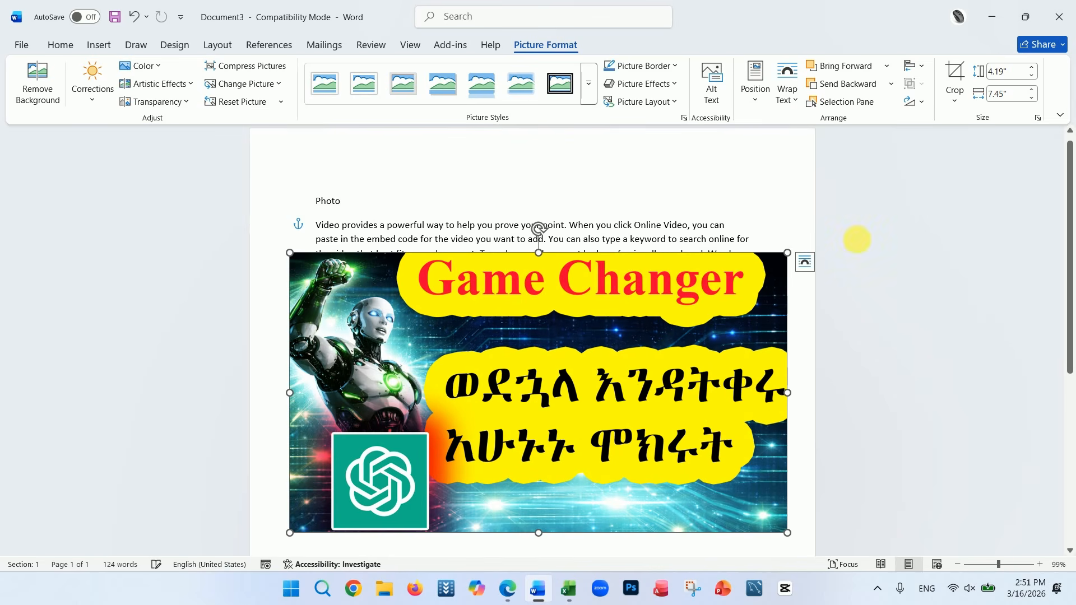
# Step: Set the picture's wrapping to Behind Text, shrink it to about 2.71" by 4.82" and place it below the second paragraph
pyautogui.click(787, 93)
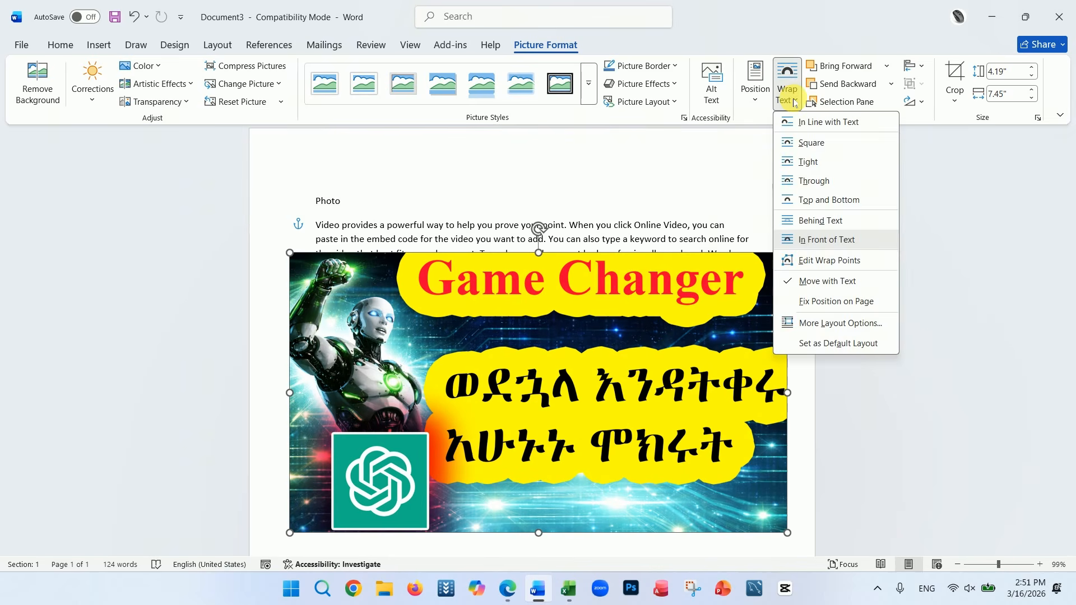
pyautogui.click(808, 221)
pyautogui.moveTo(689, 404); pyautogui.dragTo(685, 346)
pyautogui.moveTo(612, 404); pyautogui.dragTo(615, 445)
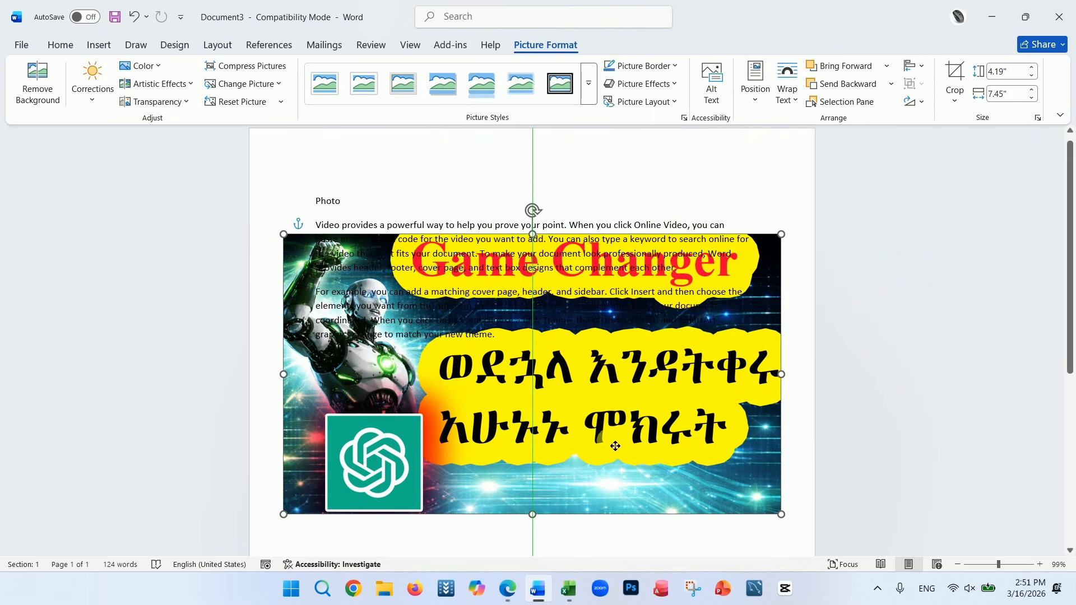
pyautogui.moveTo(783, 238); pyautogui.dragTo(617, 336)
pyautogui.moveTo(562, 399); pyautogui.dragTo(594, 423)
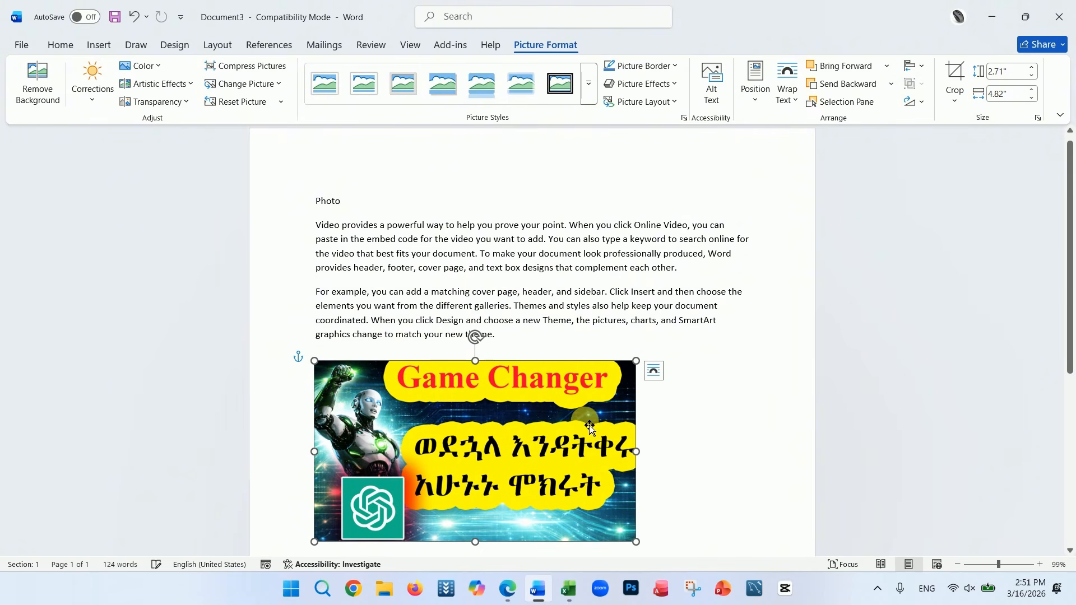
# Step: Examine the picture's layout options and the available text-wrapping choices
pyautogui.click(649, 374)
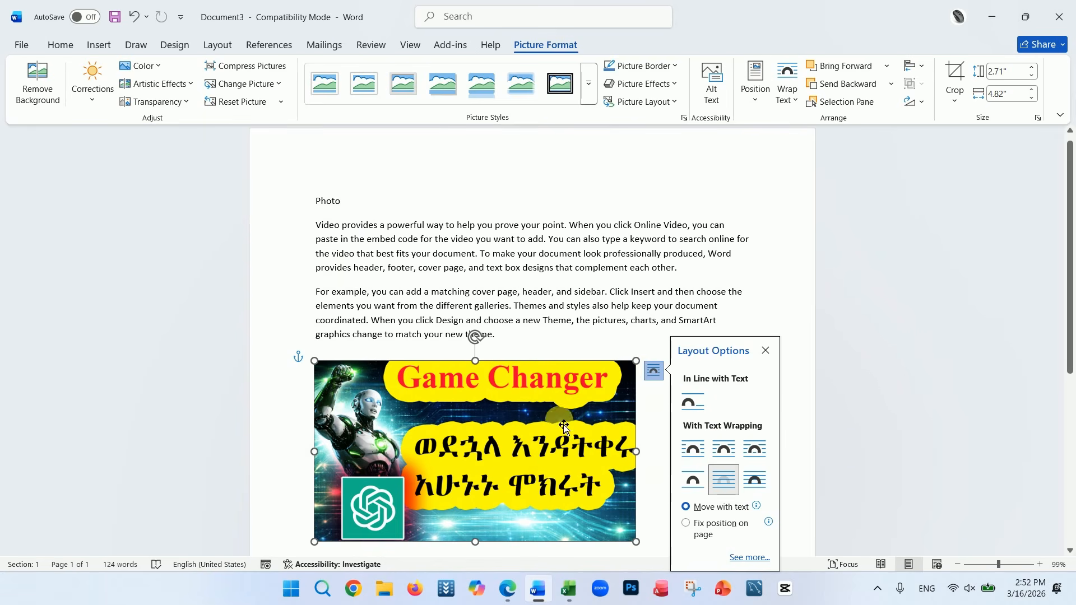
pyautogui.rightClick(544, 417)
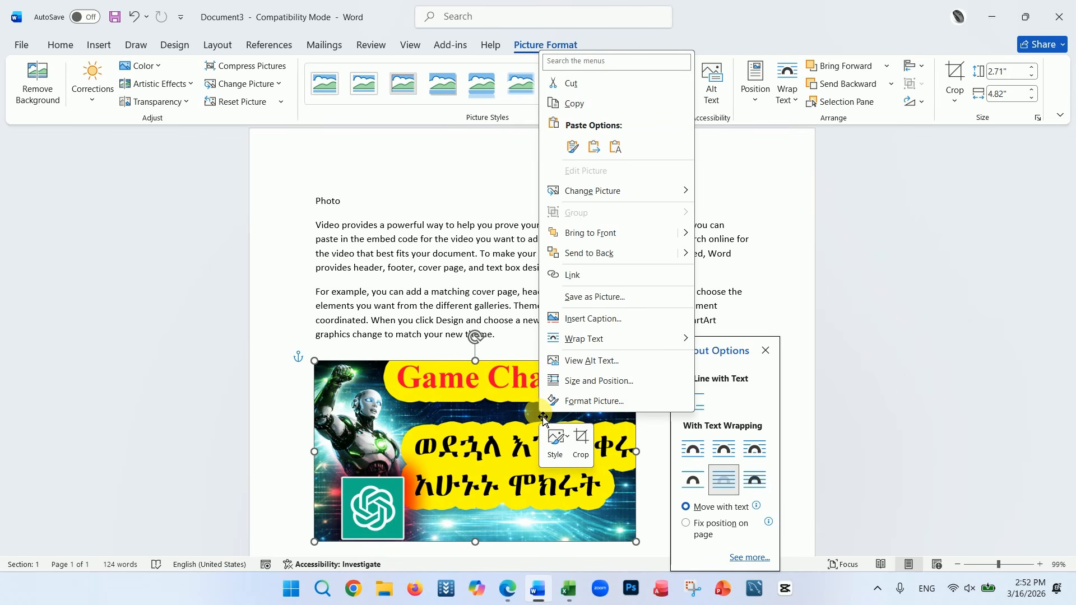
pyautogui.moveTo(620, 338)
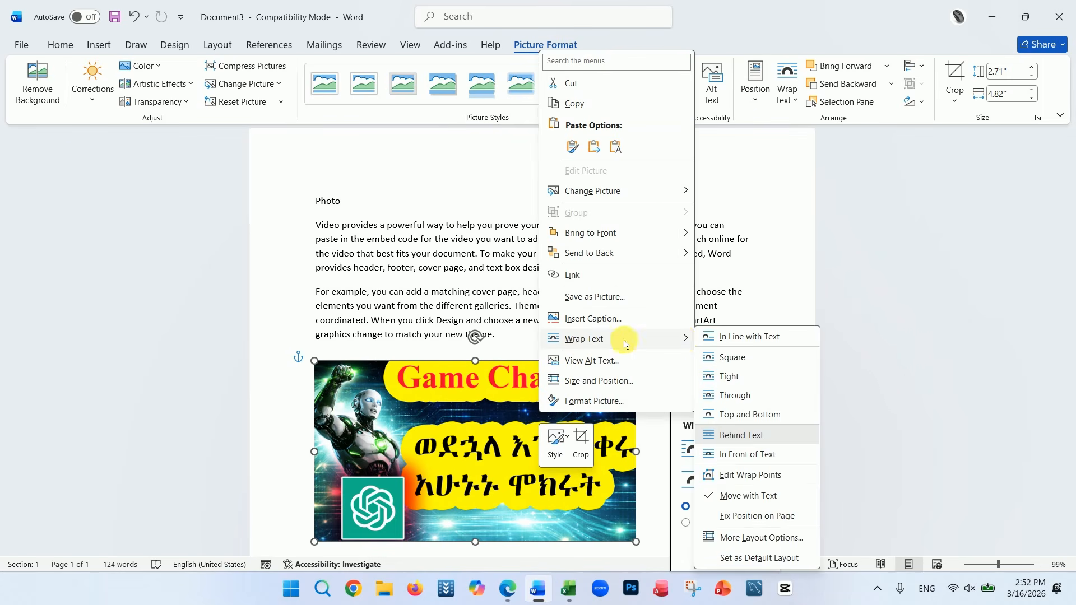
pyautogui.click(748, 337)
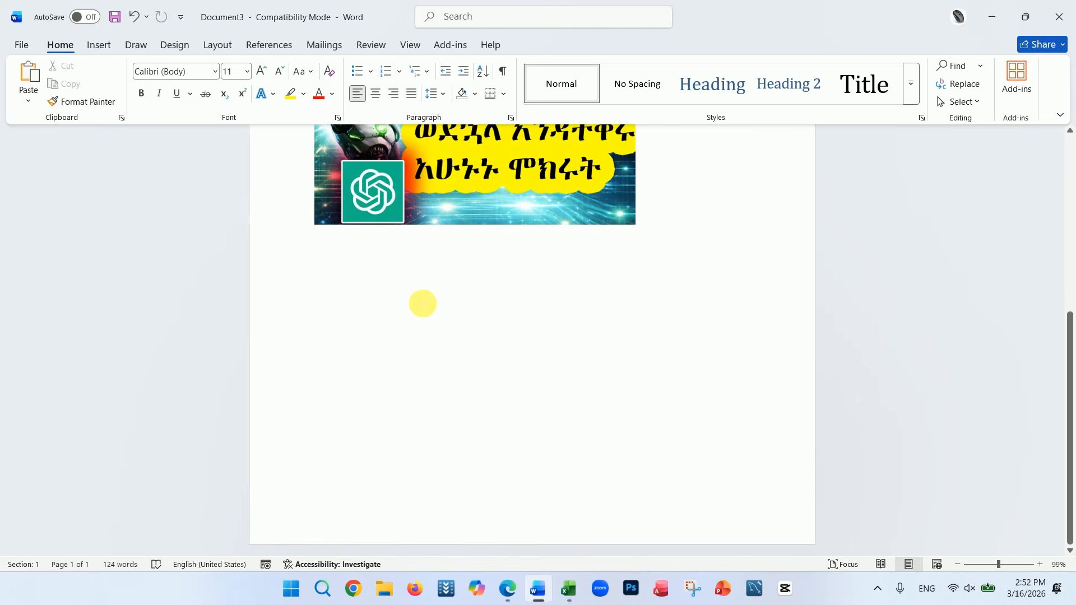
# Step: Insert a page break below the picture and generate placeholder paragraphs on the new page with the =rand() function
pyautogui.scroll(1, 421, 303)
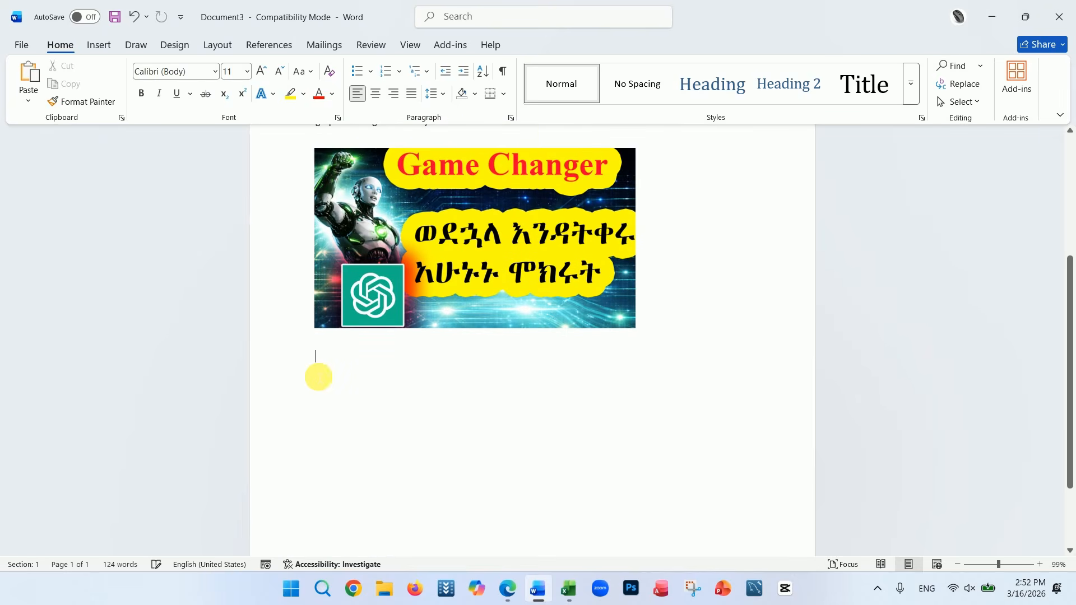
pyautogui.hotkey('ctrl', 'Return')
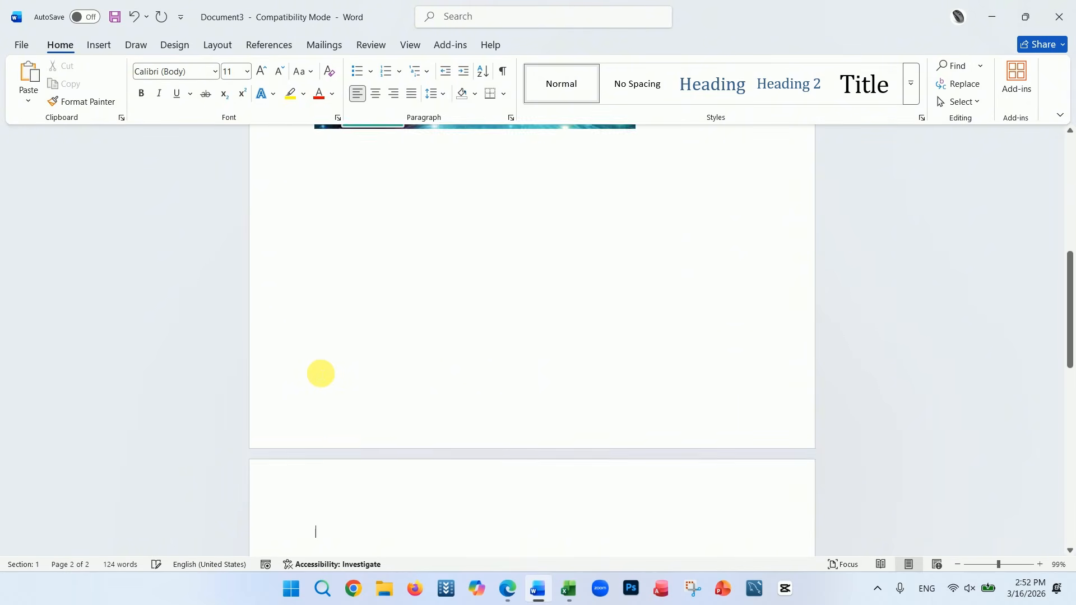
pyautogui.scroll(-3, 320, 373)
pyautogui.write('=t')
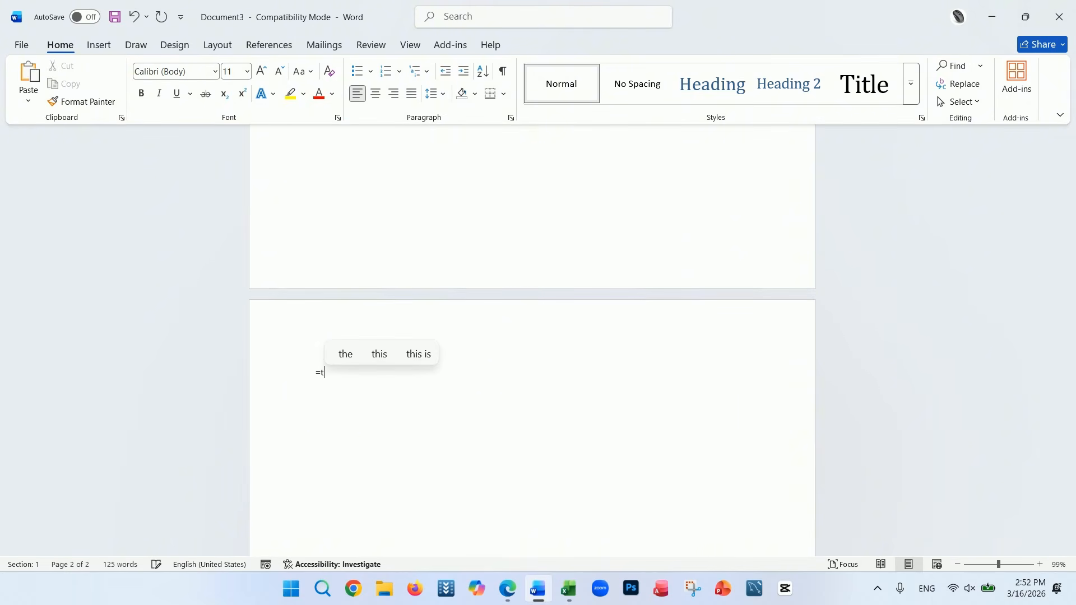
pyautogui.press('BackSpace')
pyautogui.write('ran')
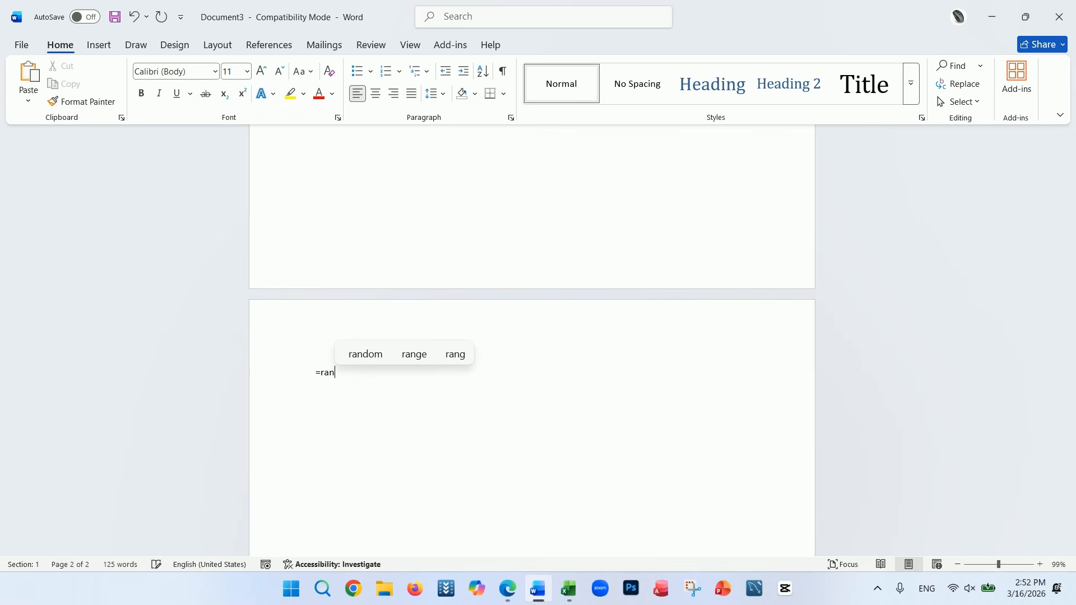
pyautogui.write('d(')
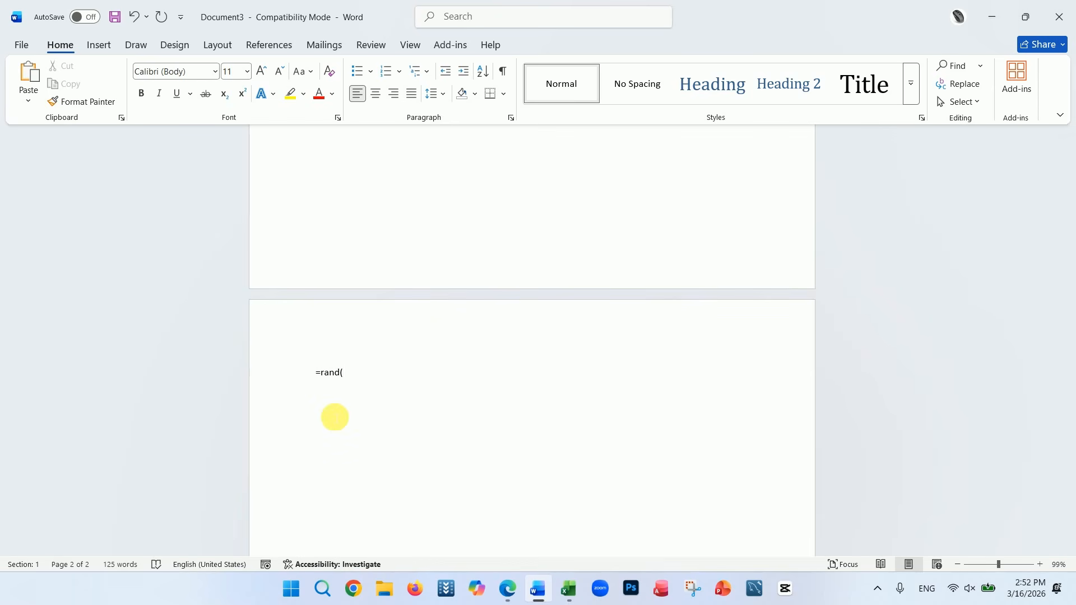
pyautogui.write('5)')
pyautogui.press('Return')
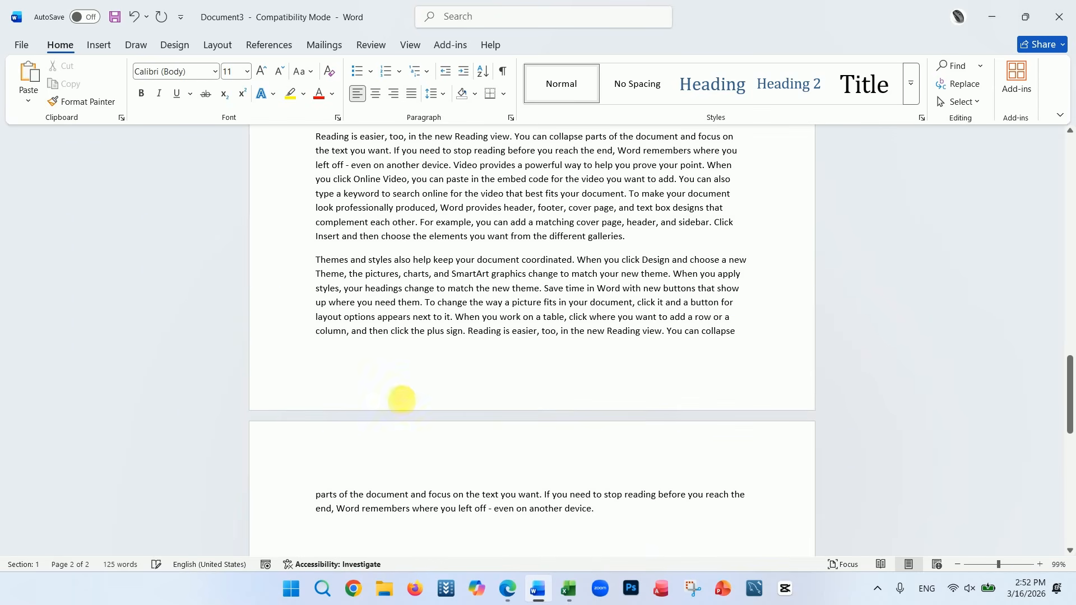
# Step: Delete the two lines of placeholder text that run over onto the third page
pyautogui.scroll(-3, 415, 398)
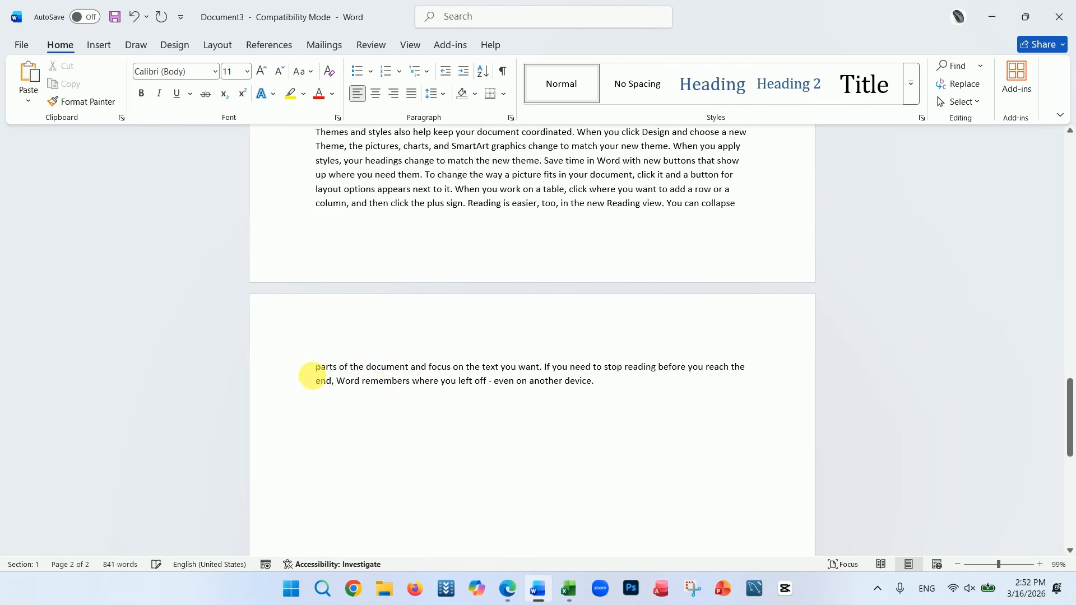
pyautogui.keyDown('shift'); pyautogui.click(298, 368); pyautogui.keyUp('shift')
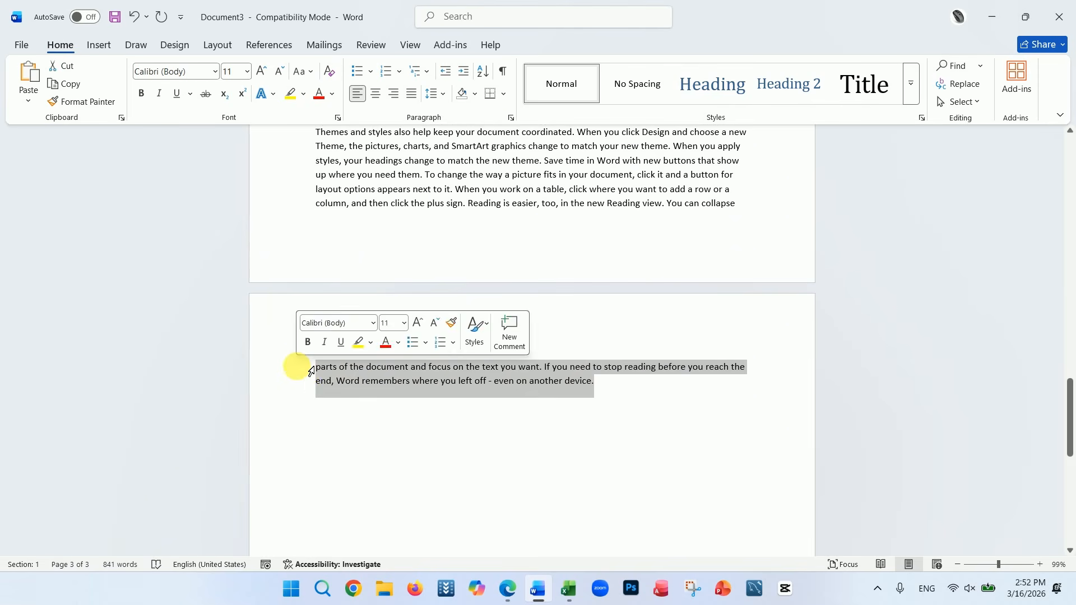
pyautogui.press('BackSpace')
pyautogui.scroll(-4, 435, 404)
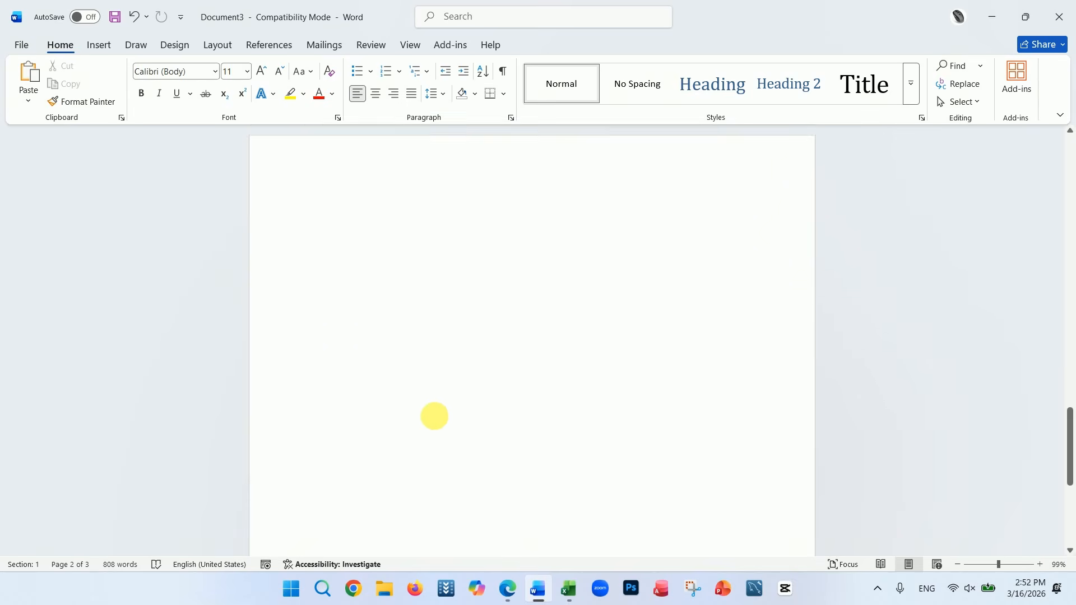
pyautogui.scroll(3, 437, 404)
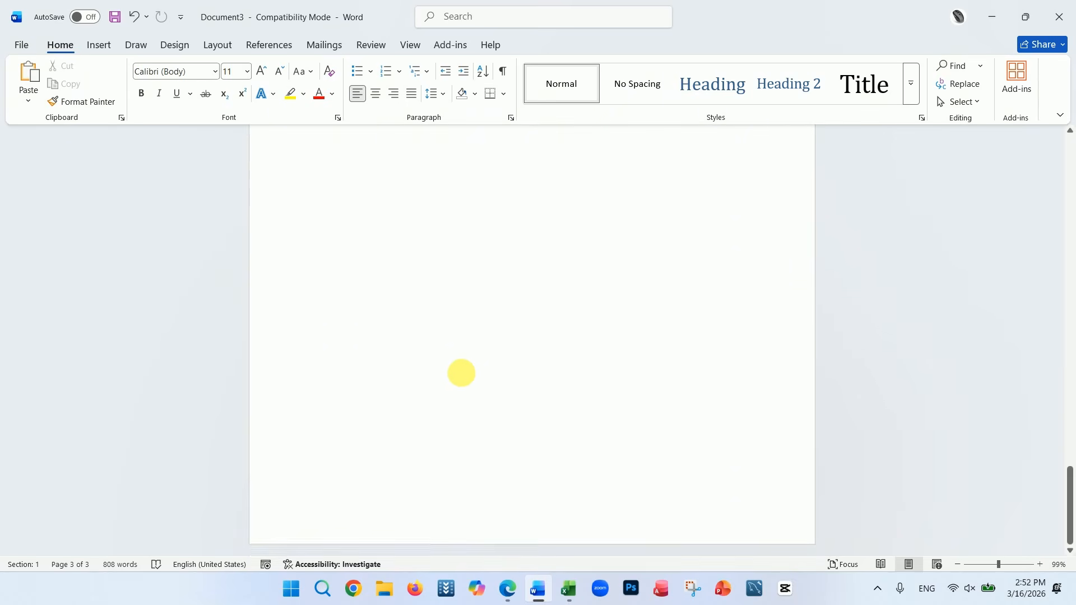
pyautogui.scroll(2, 409, 399)
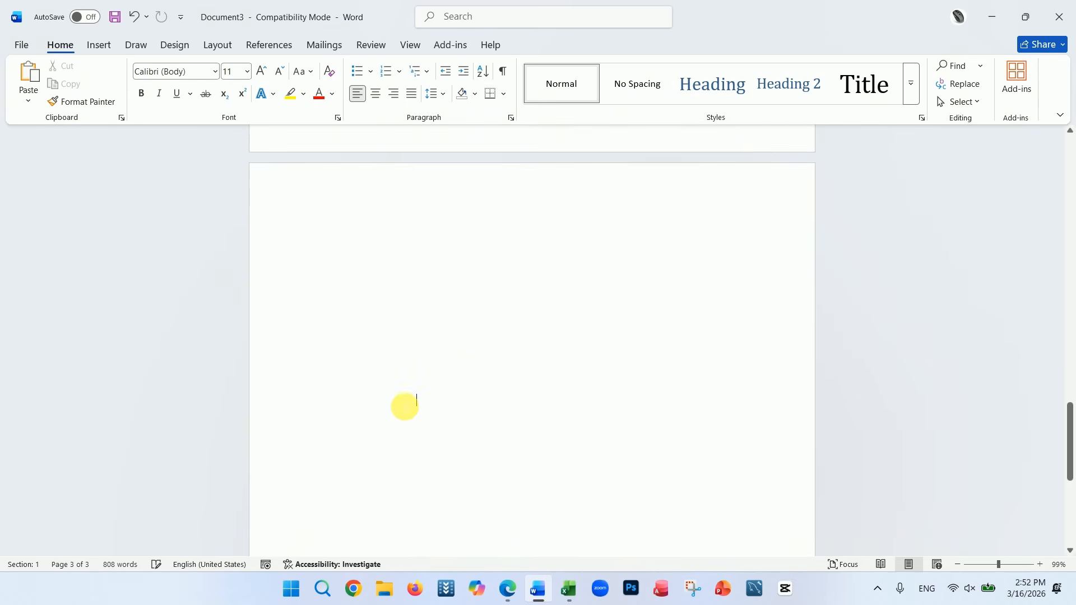
# Step: Show the formatting marks and delete the empty paragraphs on the third page
pyautogui.click(339, 426)
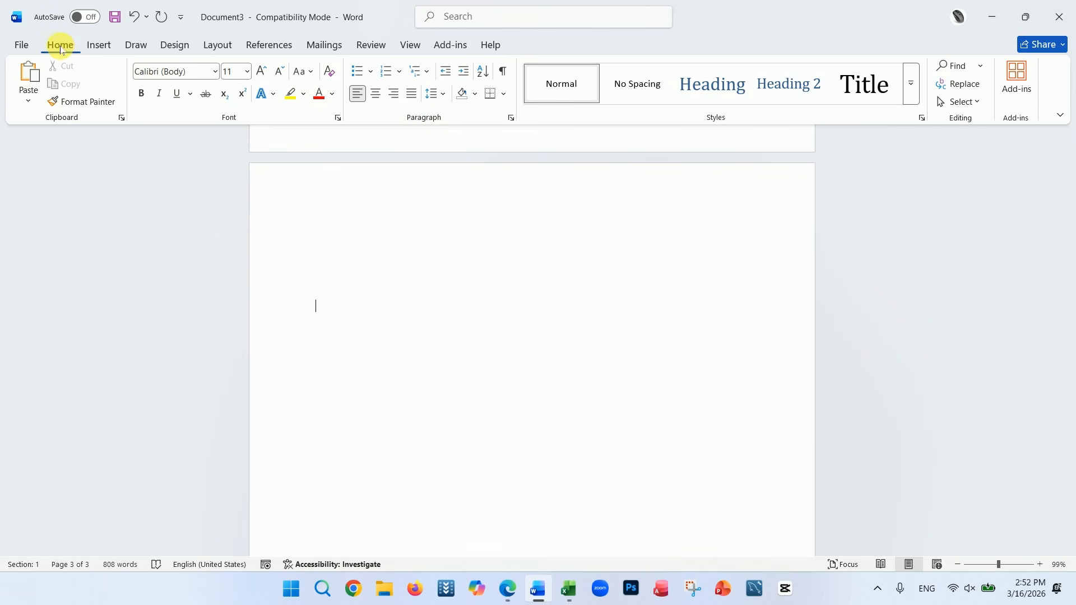
pyautogui.click(503, 71)
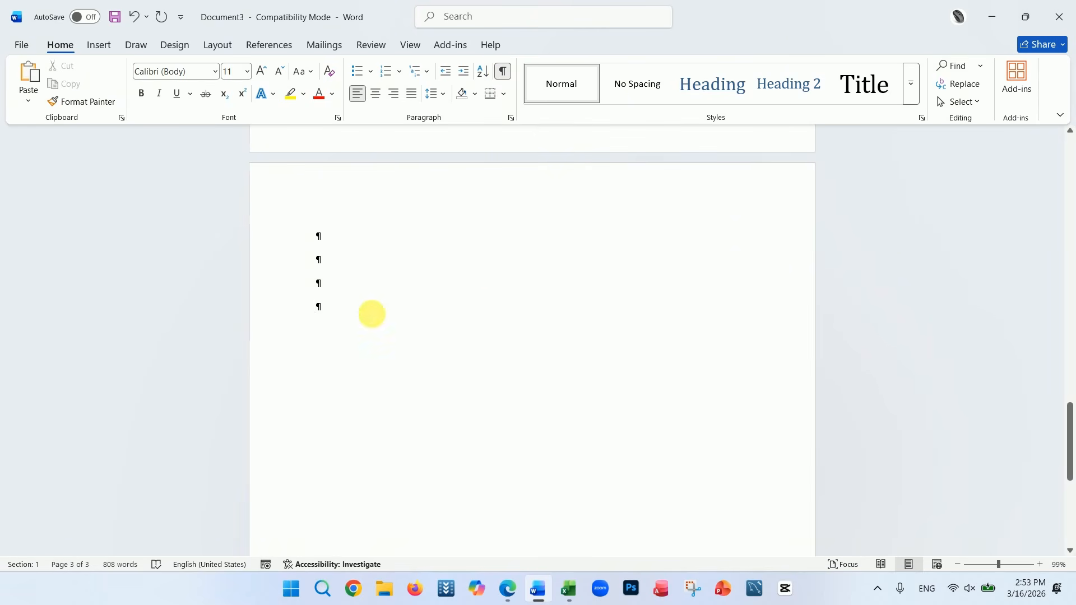
pyautogui.scroll(-3, 482, 286)
pyautogui.scroll(3, 482, 297)
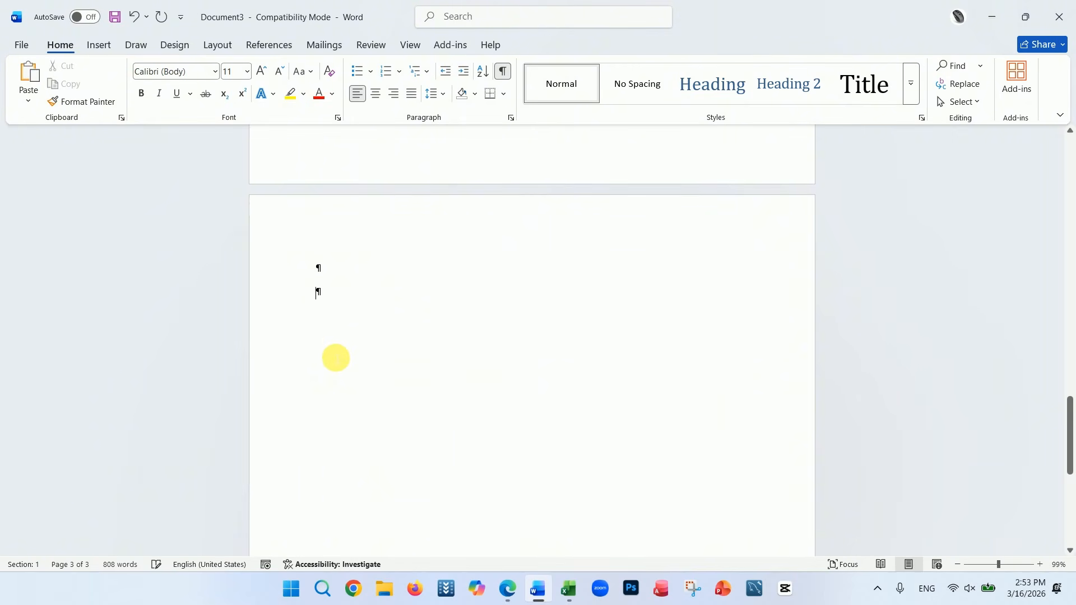
pyautogui.press('BackSpace')
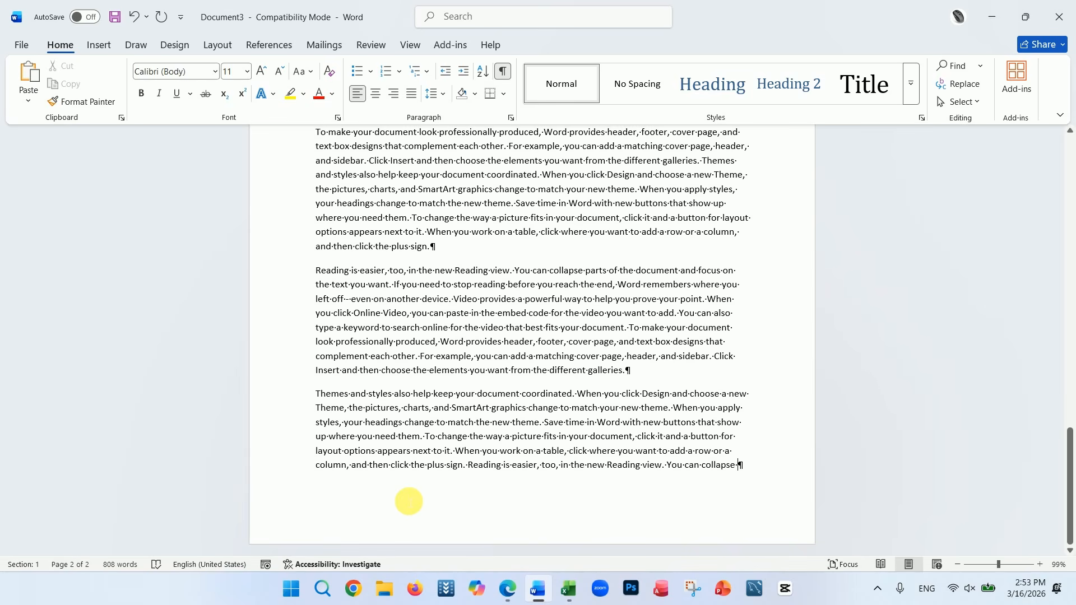
# Step: Add the line "Food" below the first paragraph of the second page and the line "Water" below its third paragraph
pyautogui.scroll(9, 717, 379)
pyautogui.press('Return')
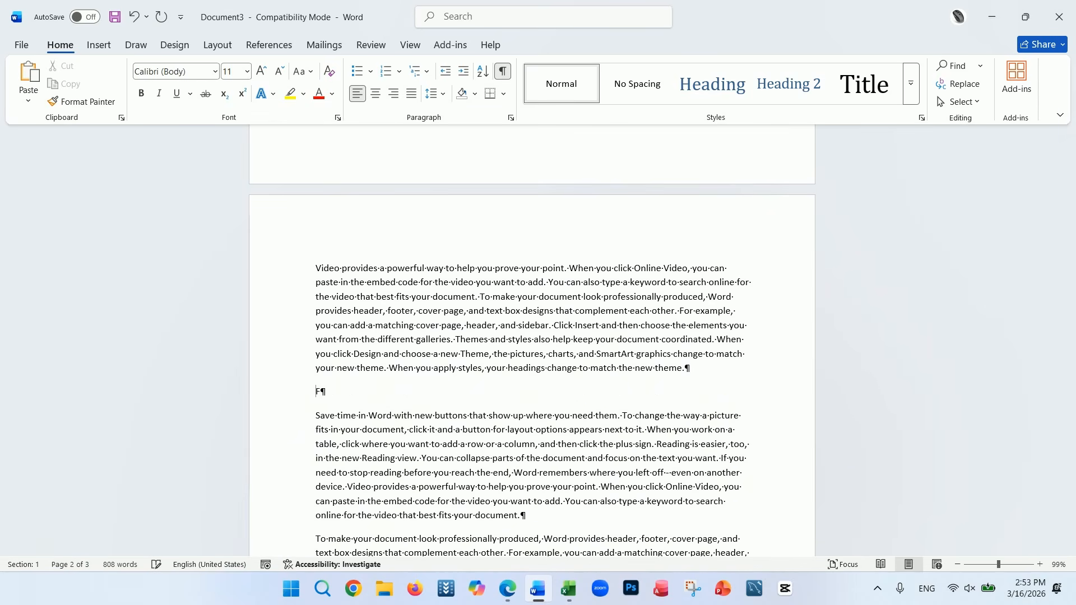
pyautogui.write('Food')
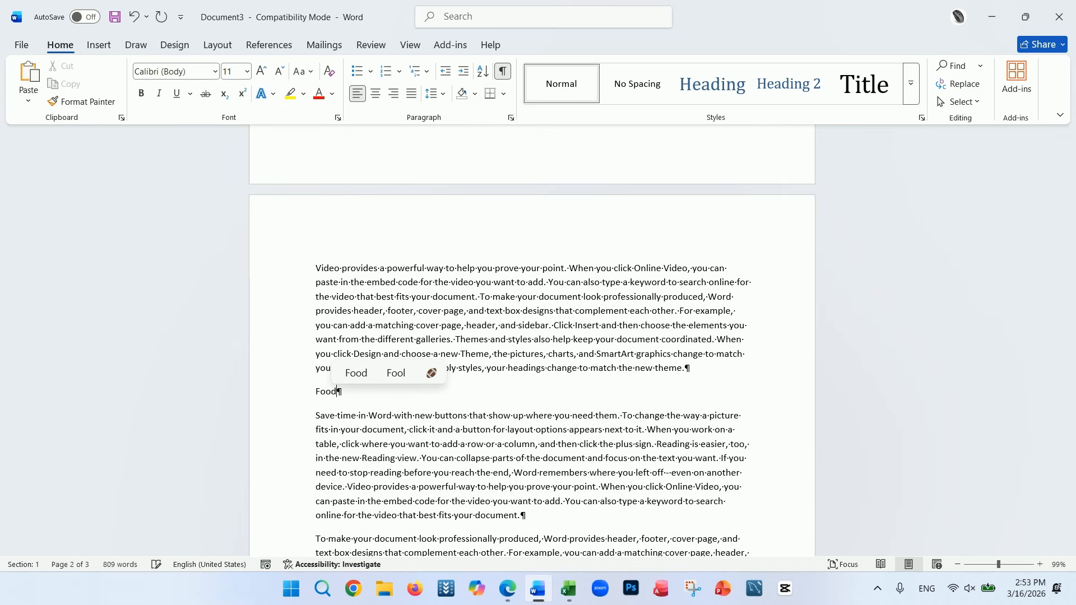
pyautogui.scroll(-5, 496, 404)
pyautogui.click(472, 442)
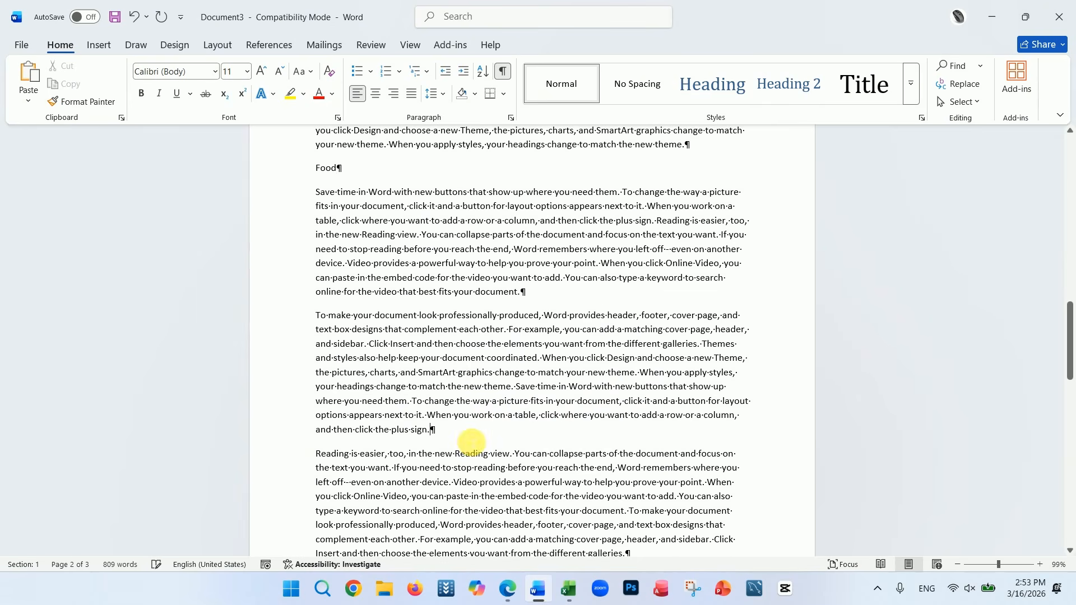
pyautogui.press('Return')
pyautogui.write('Water')
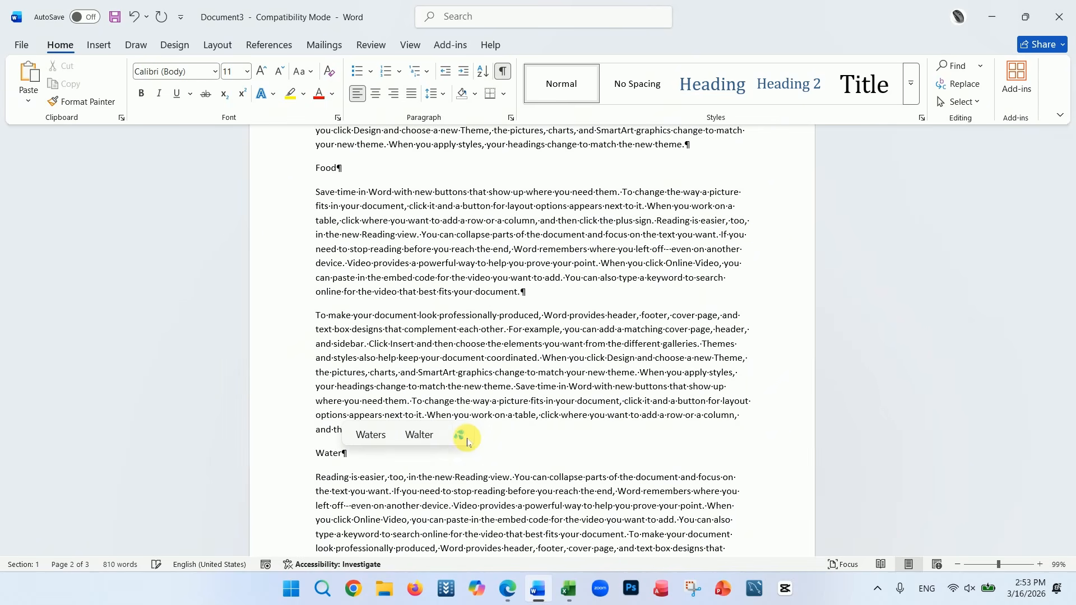
pyautogui.click(486, 534)
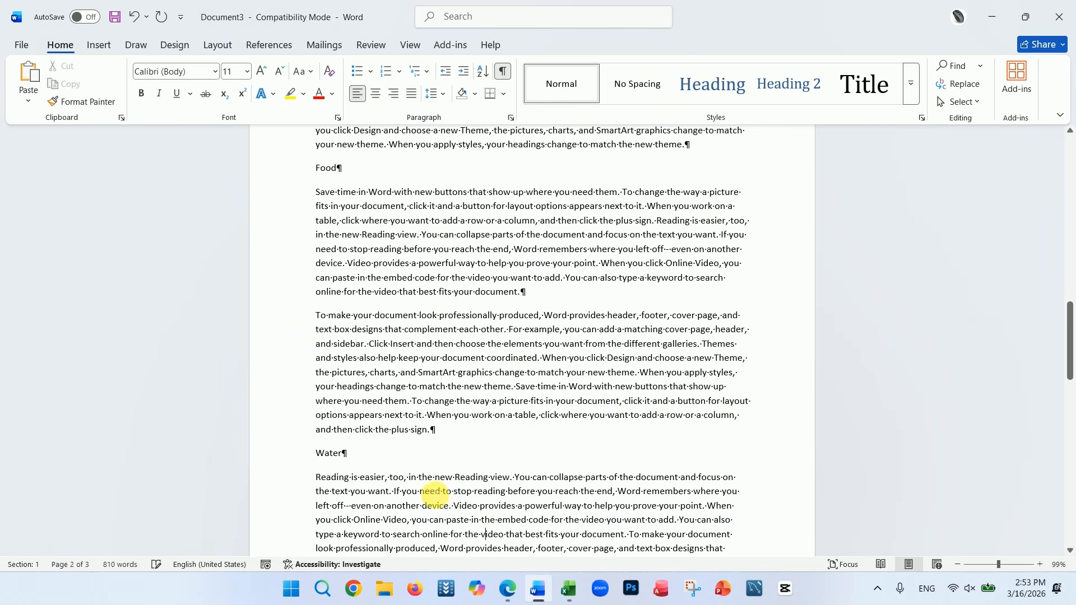
# Step: Insert a blank page before the "Photo" line at the start of the document and hide the formatting marks
pyautogui.scroll(15, 392, 459)
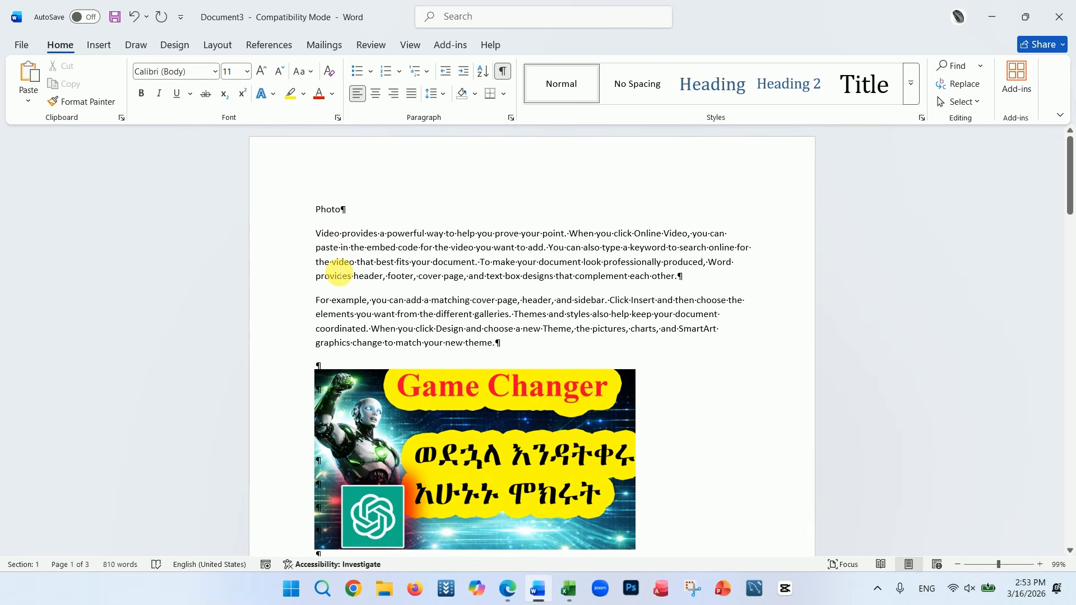
pyautogui.click(98, 46)
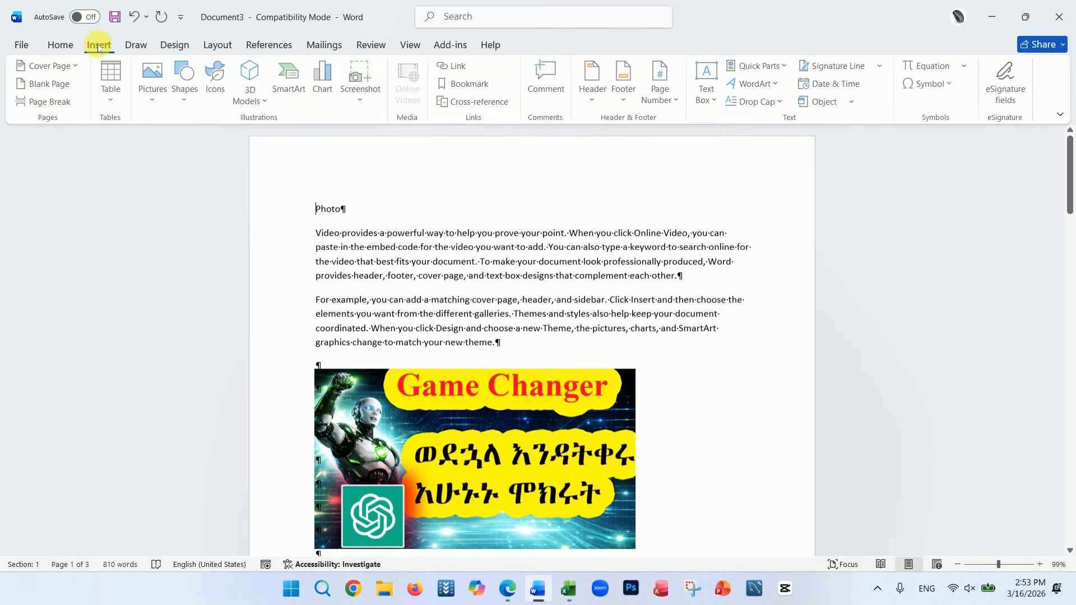
pyautogui.click(48, 84)
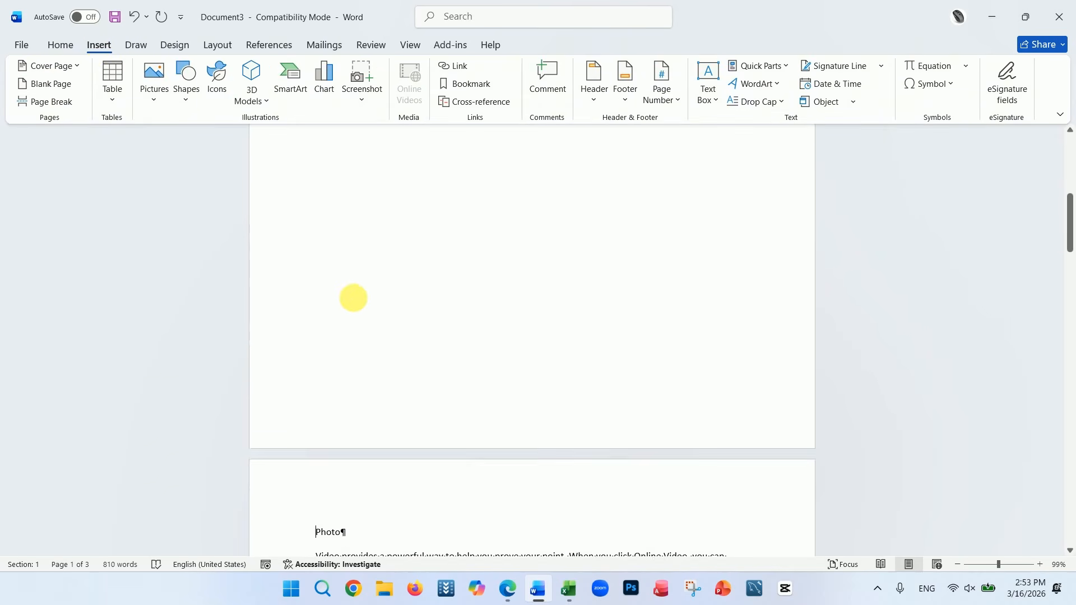
pyautogui.scroll(5, 359, 303)
pyautogui.scroll(2, 360, 305)
pyautogui.click(370, 260)
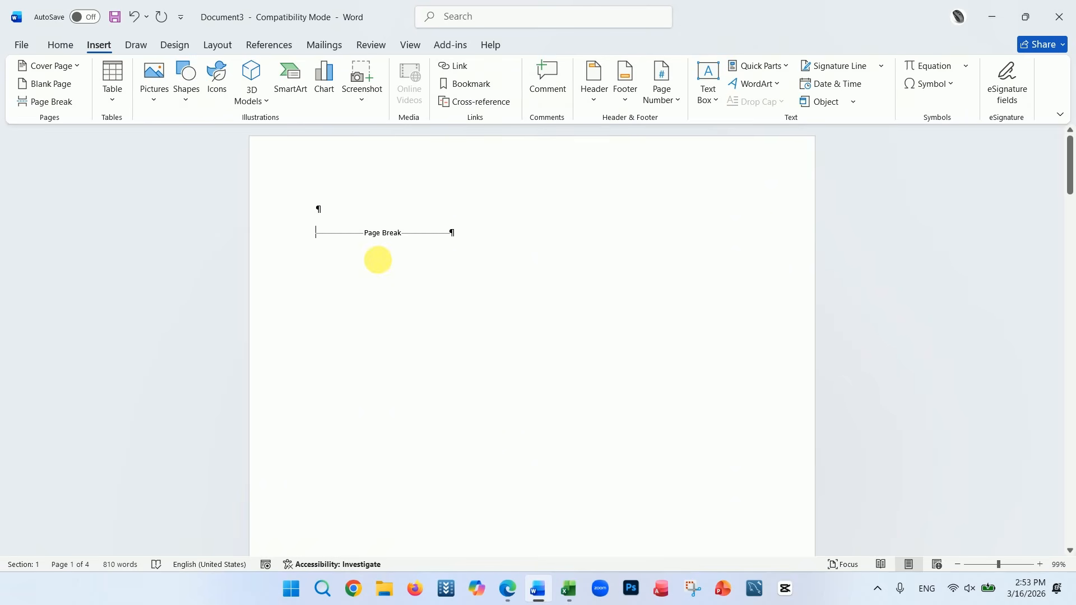
pyautogui.click(69, 46)
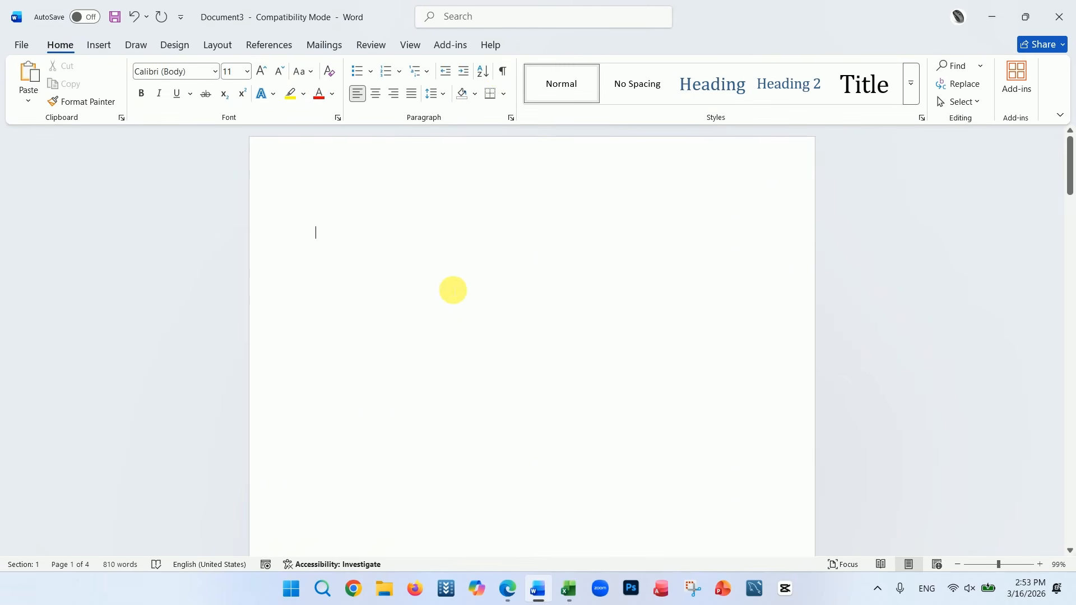
# Step: Apply the Heading 1 style to the "Photo" line
pyautogui.scroll(-1, 339, 252)
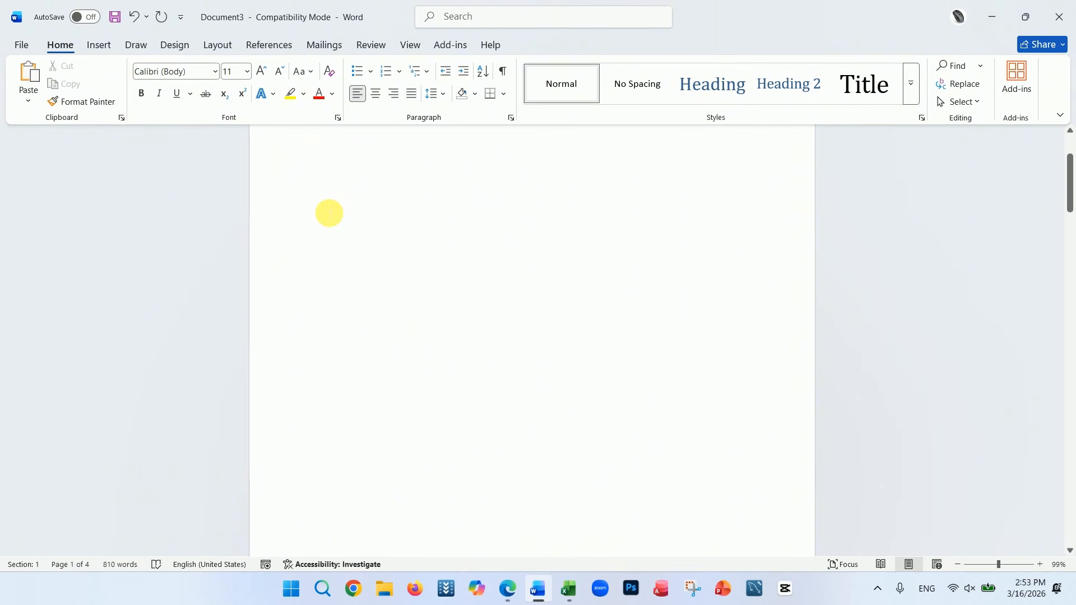
pyautogui.scroll(-1, 329, 220)
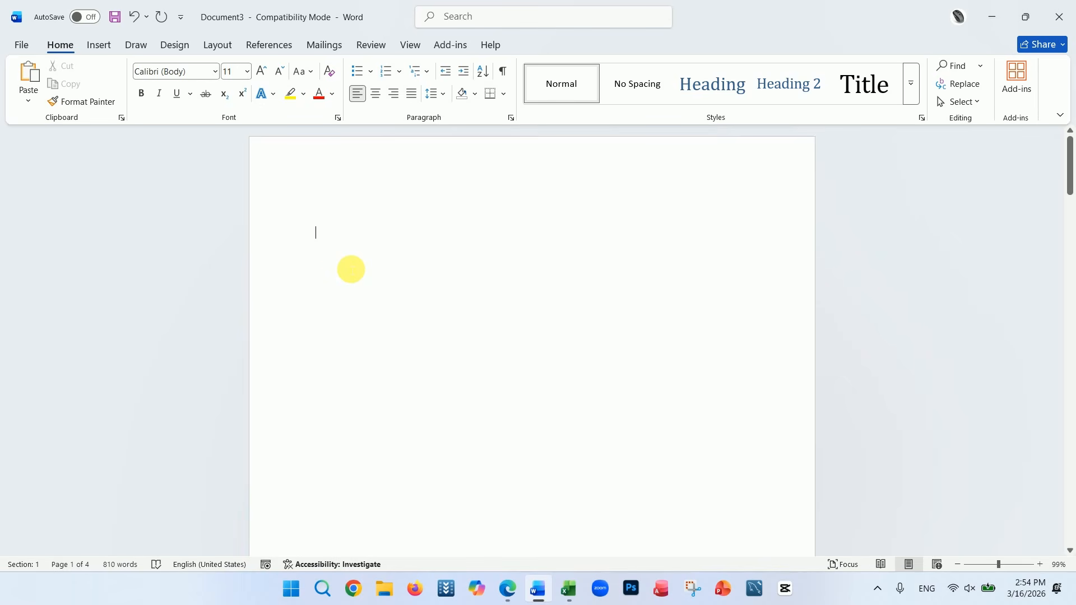
pyautogui.scroll(-1, 351, 269)
pyautogui.scroll(1, 350, 289)
pyautogui.scroll(-1, 351, 289)
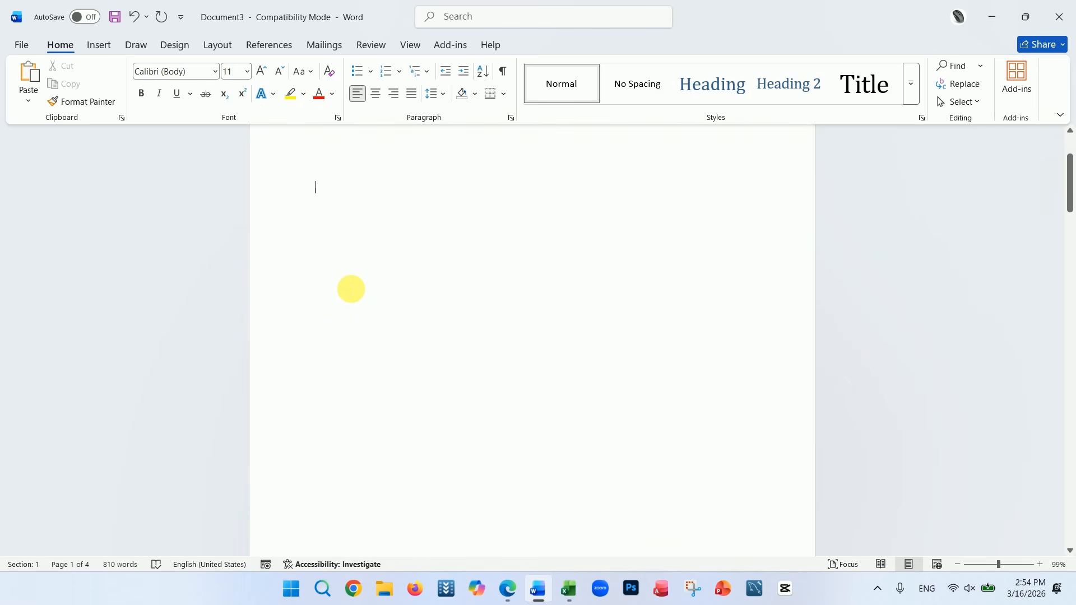
pyautogui.scroll(-5, 351, 290)
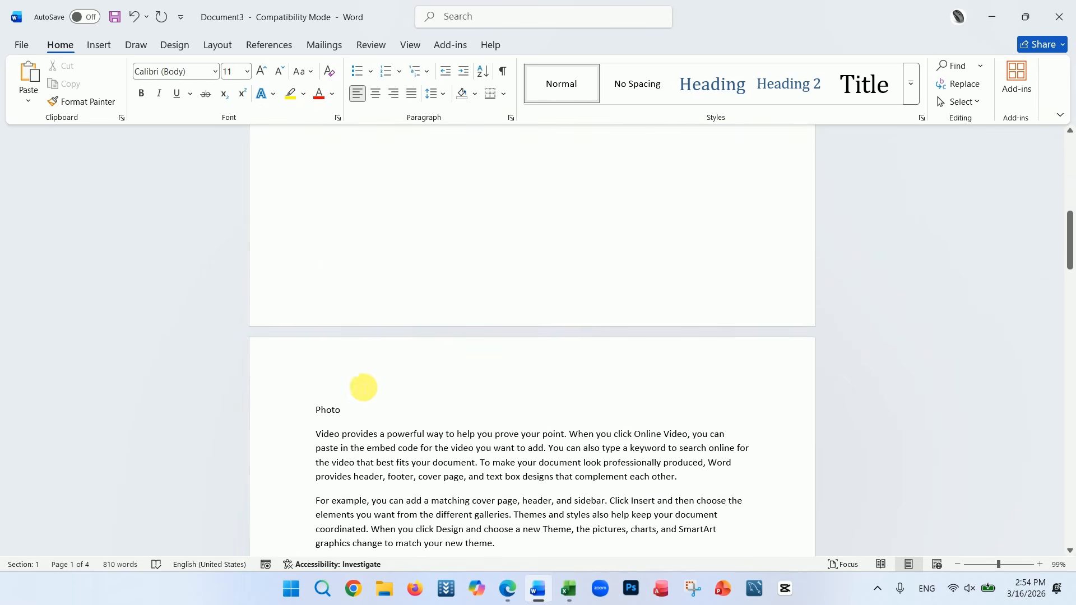
pyautogui.moveTo(348, 413); pyautogui.dragTo(308, 415)
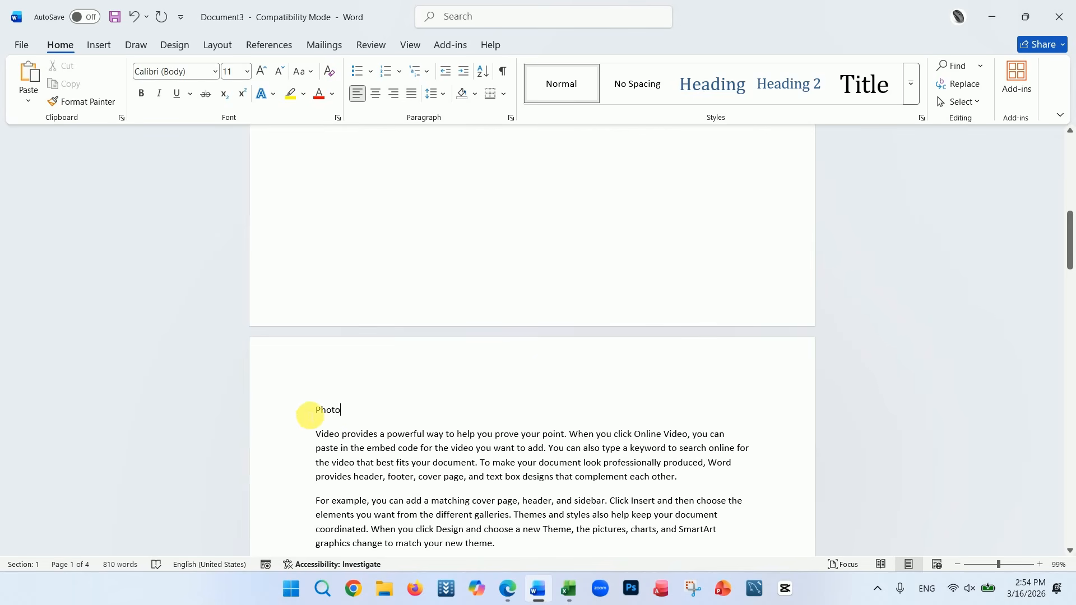
pyautogui.click(712, 88)
# Step: Add the line "Video" below the first paragraph under "Photo" and apply the Heading 2 style to it
pyautogui.scroll(-3, 442, 365)
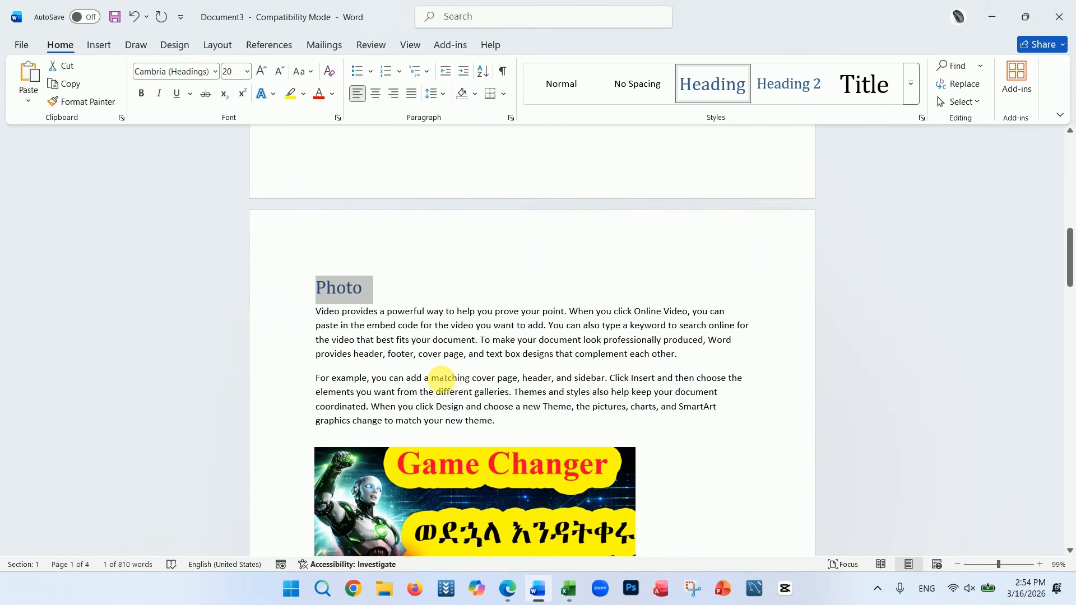
pyautogui.click(677, 354)
pyautogui.press('Return')
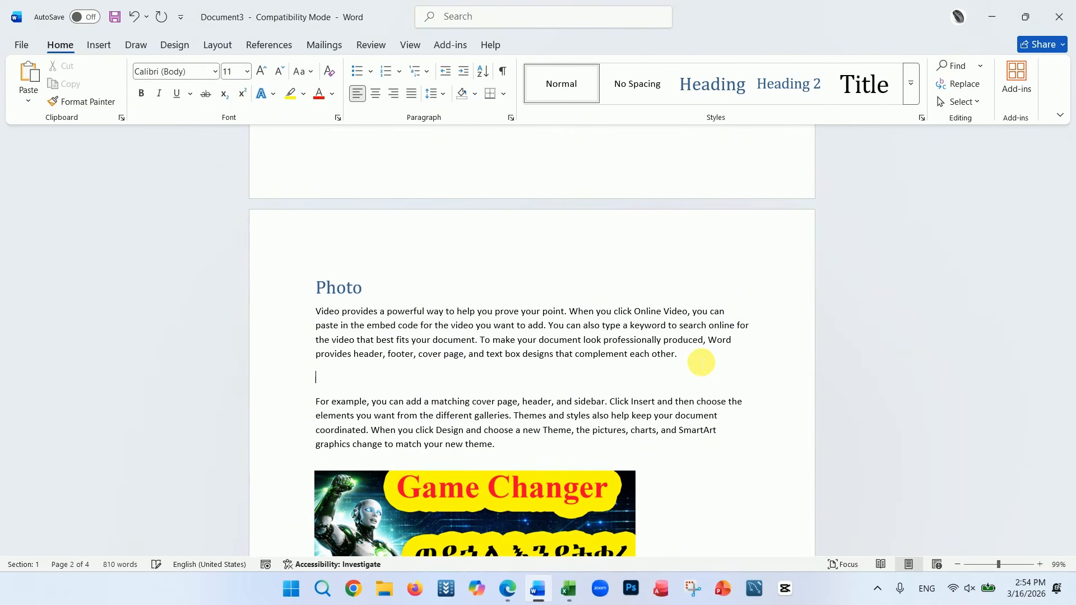
pyautogui.write('Video')
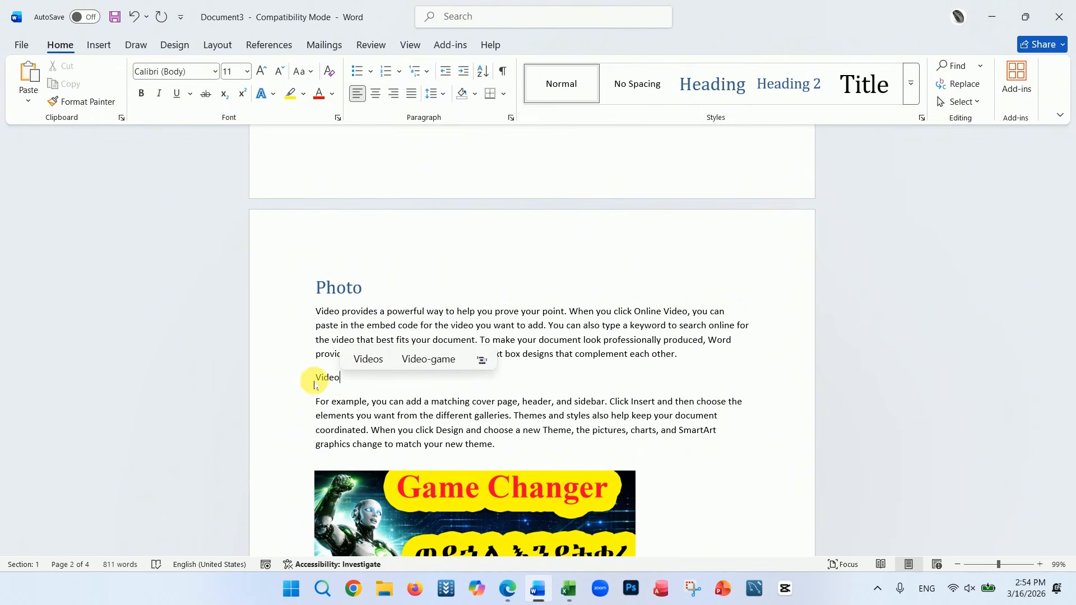
pyautogui.doubleClick(331, 379)
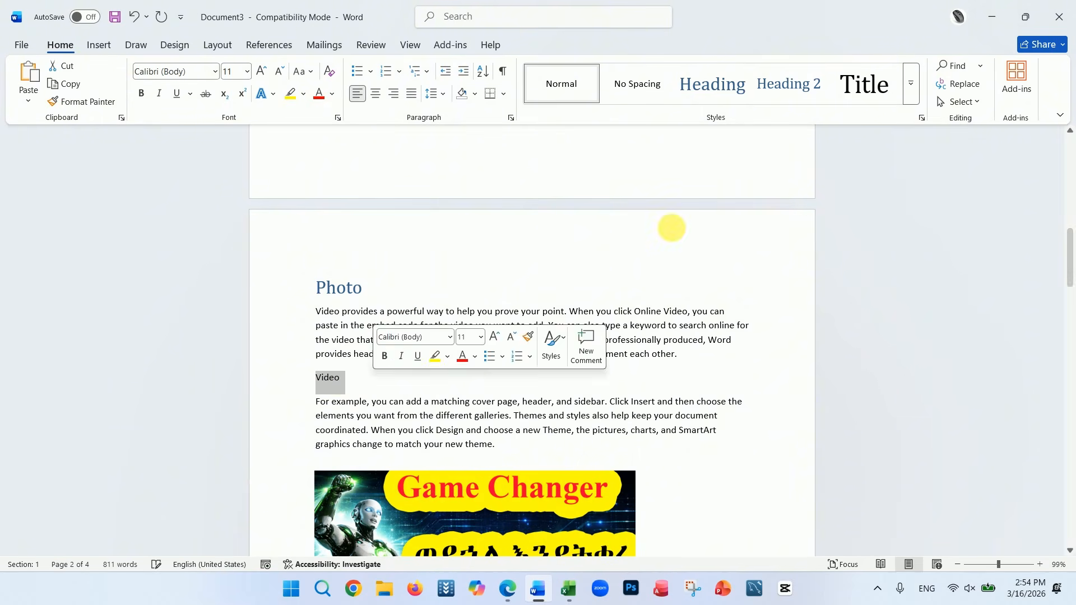
pyautogui.click(780, 95)
# Step: Apply the Heading 1 style to the "Food" and "Water" lines on the third page
pyautogui.scroll(-10, 493, 336)
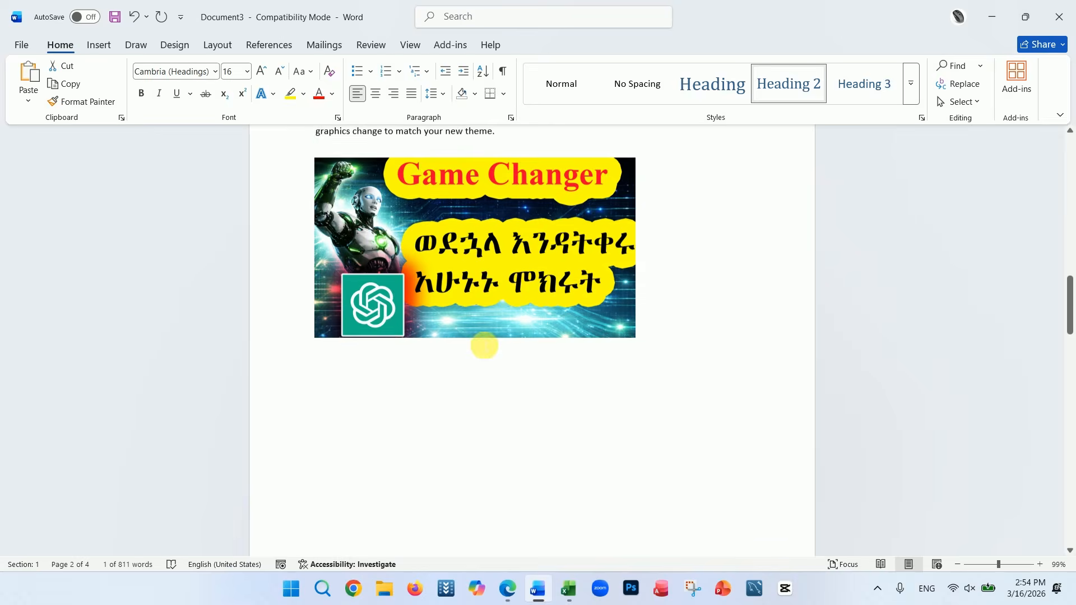
pyautogui.scroll(-3, 484, 346)
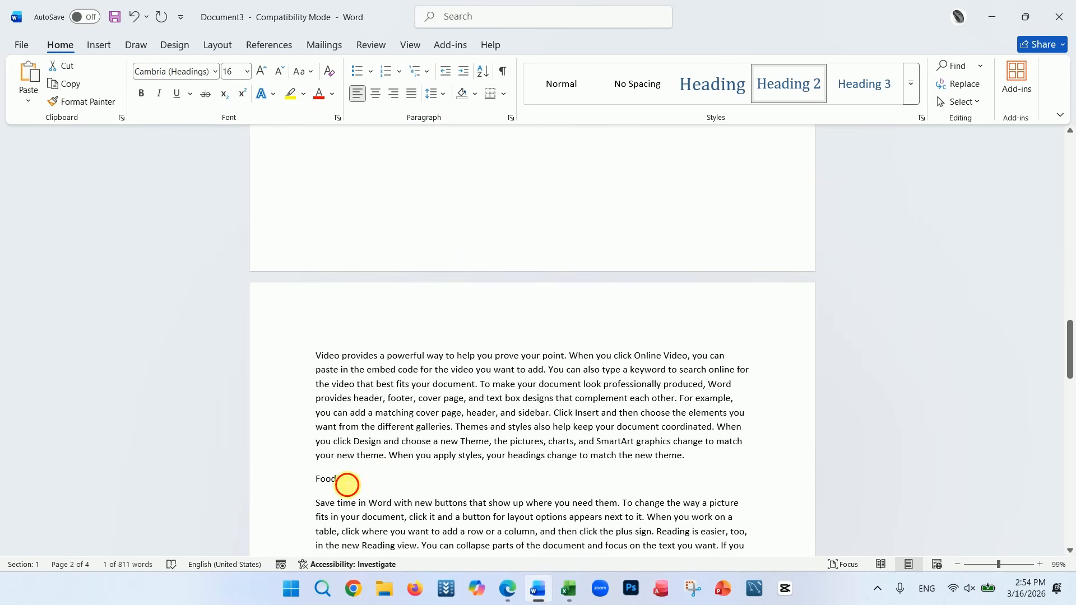
pyautogui.moveTo(347, 485); pyautogui.dragTo(307, 488)
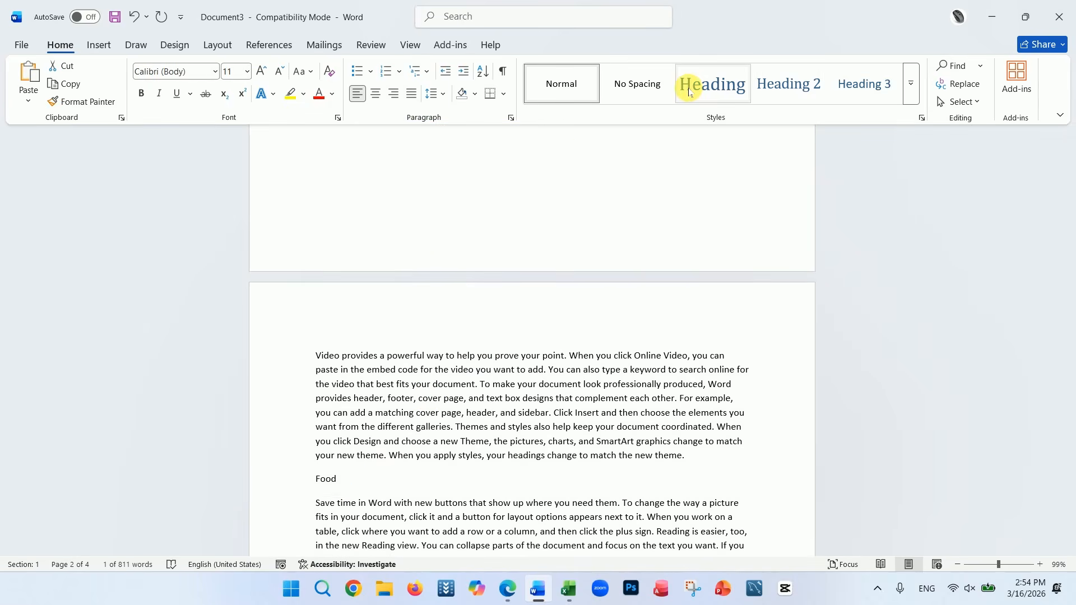
pyautogui.click(711, 84)
pyautogui.scroll(-2, 464, 396)
pyautogui.scroll(-2, 464, 395)
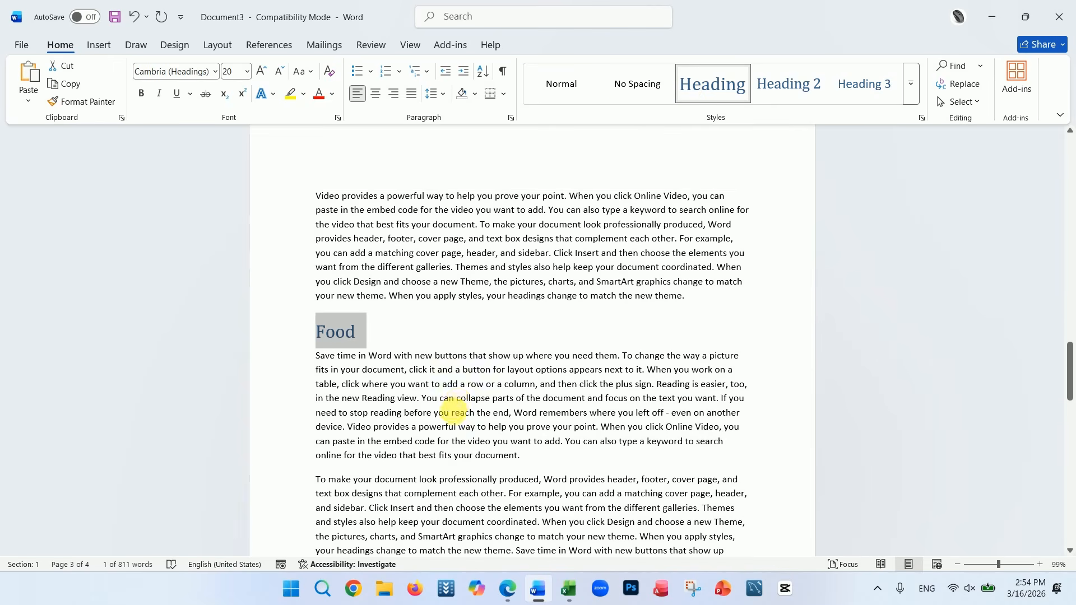
pyautogui.scroll(-3, 509, 403)
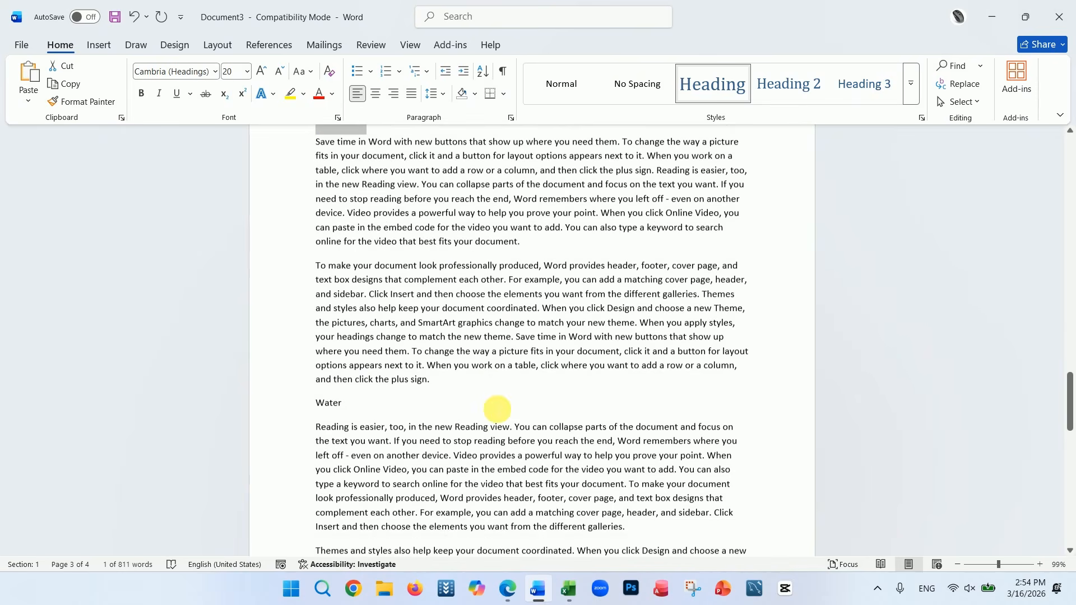
pyautogui.click(294, 397)
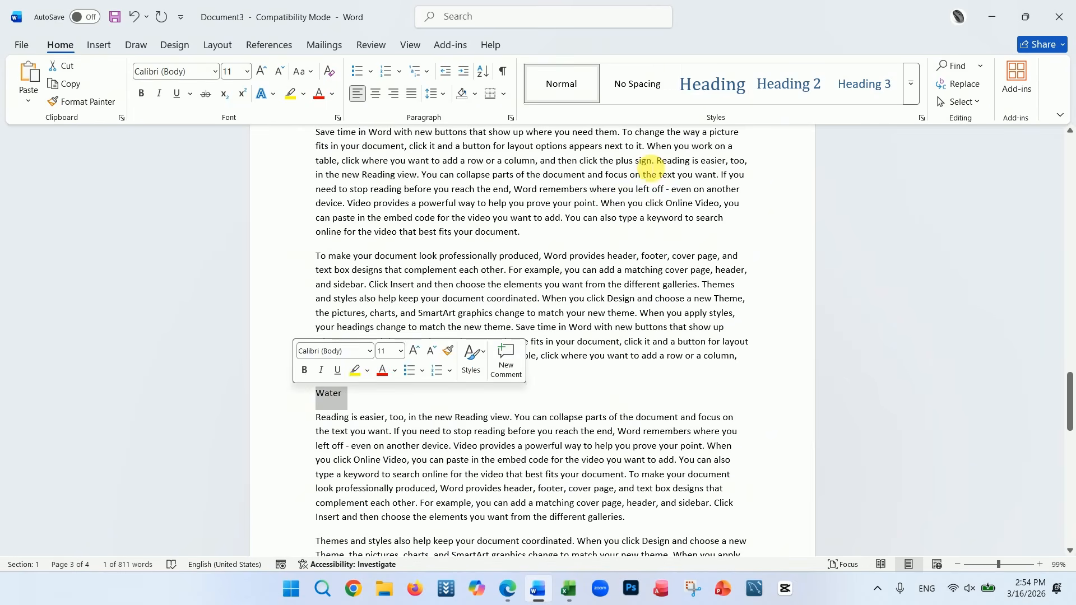
pyautogui.click(709, 94)
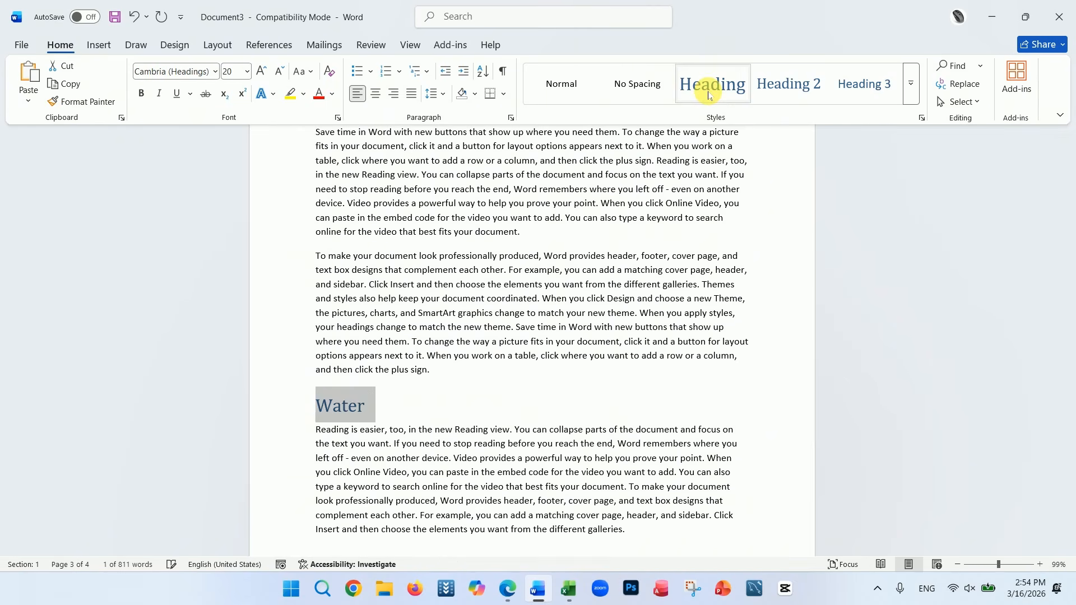
# Step: Insert the Automatic Table 1 table of contents on the blank first page
pyautogui.click(911, 83)
pyautogui.scroll(9, 680, 378)
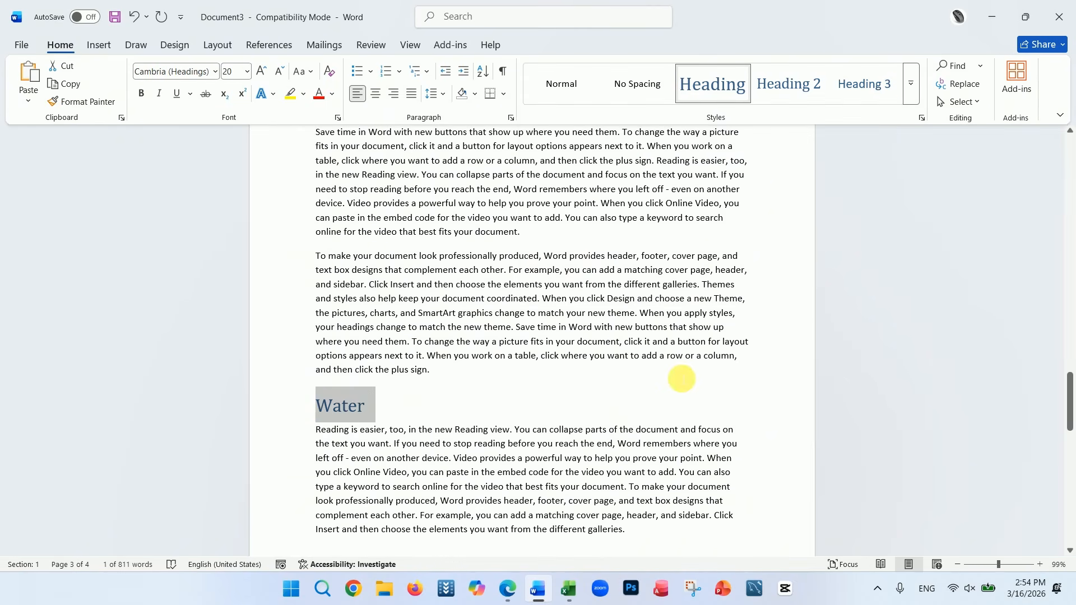
pyautogui.scroll(15, 515, 352)
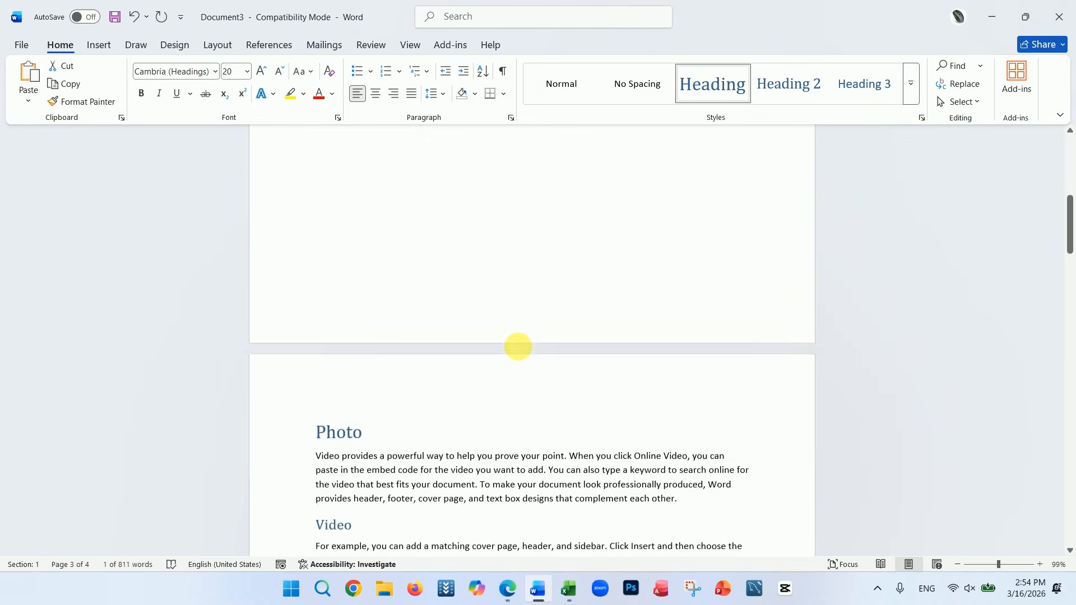
pyautogui.click(336, 235)
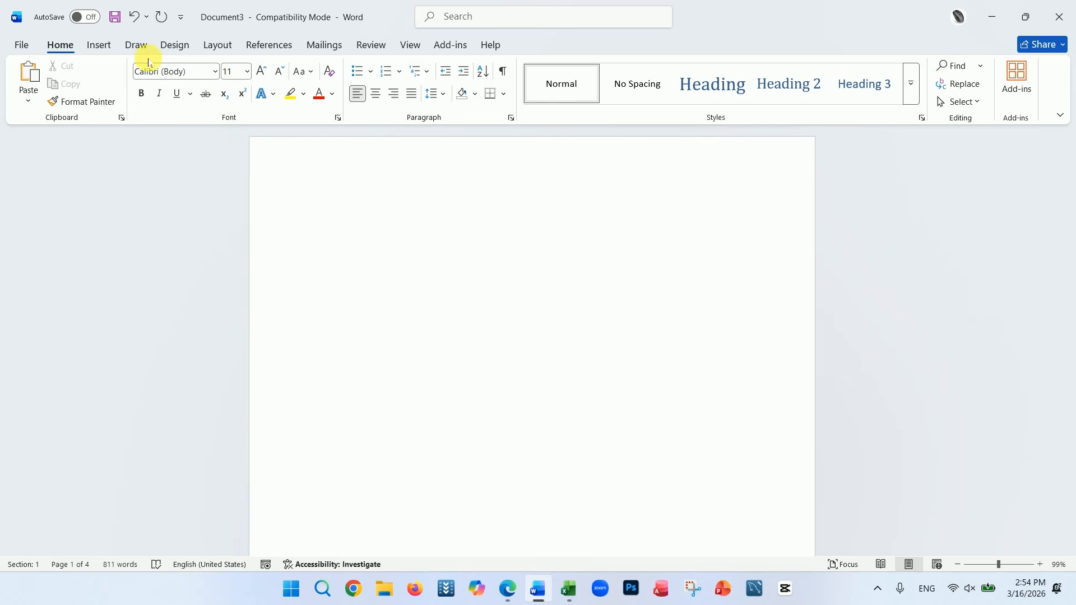
pyautogui.click(265, 47)
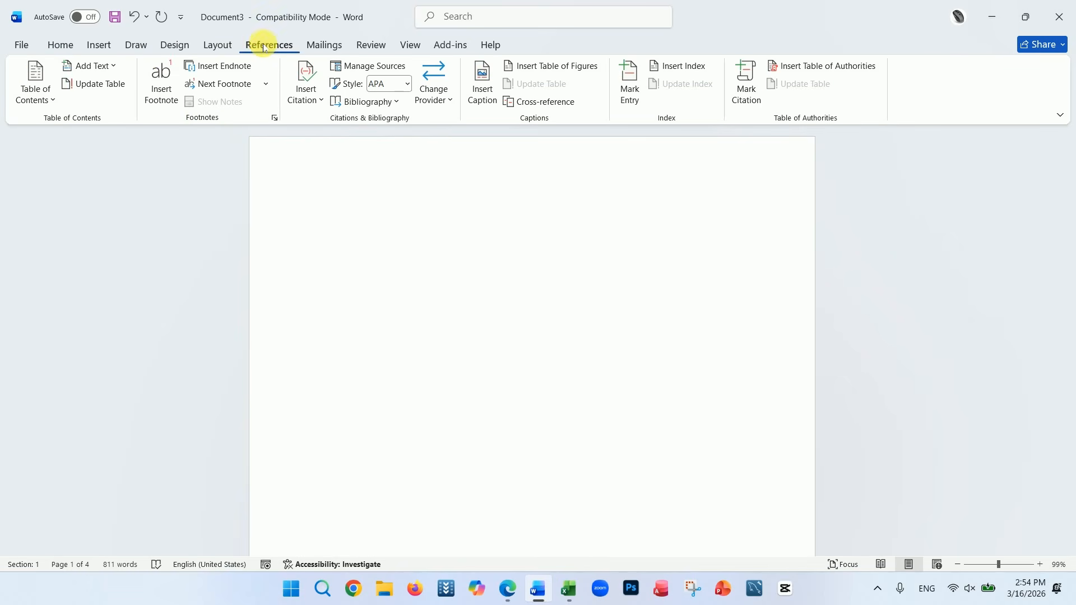
pyautogui.click(42, 101)
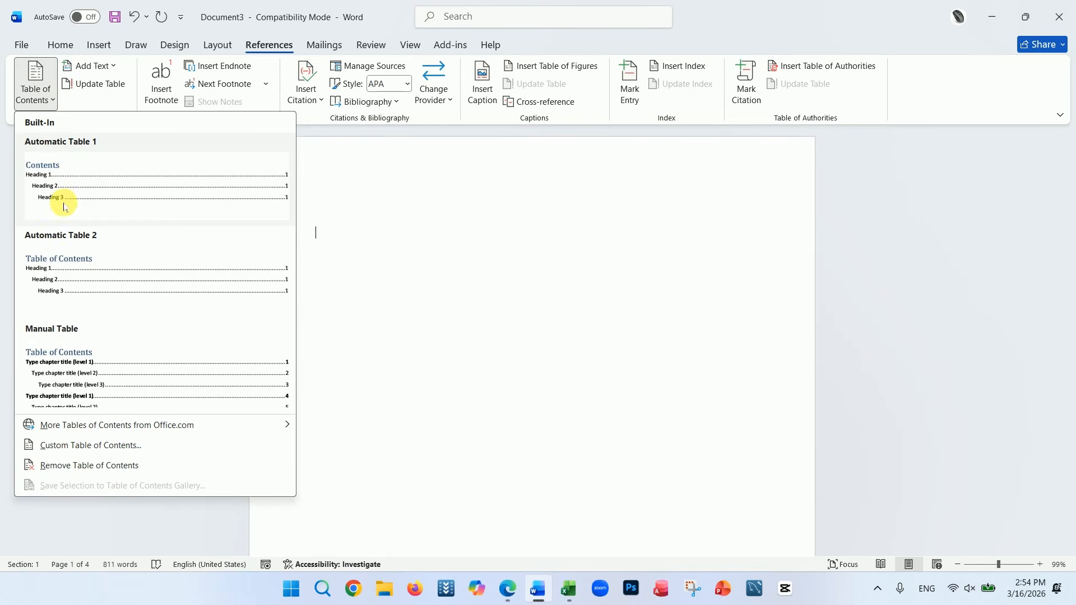
pyautogui.click(106, 185)
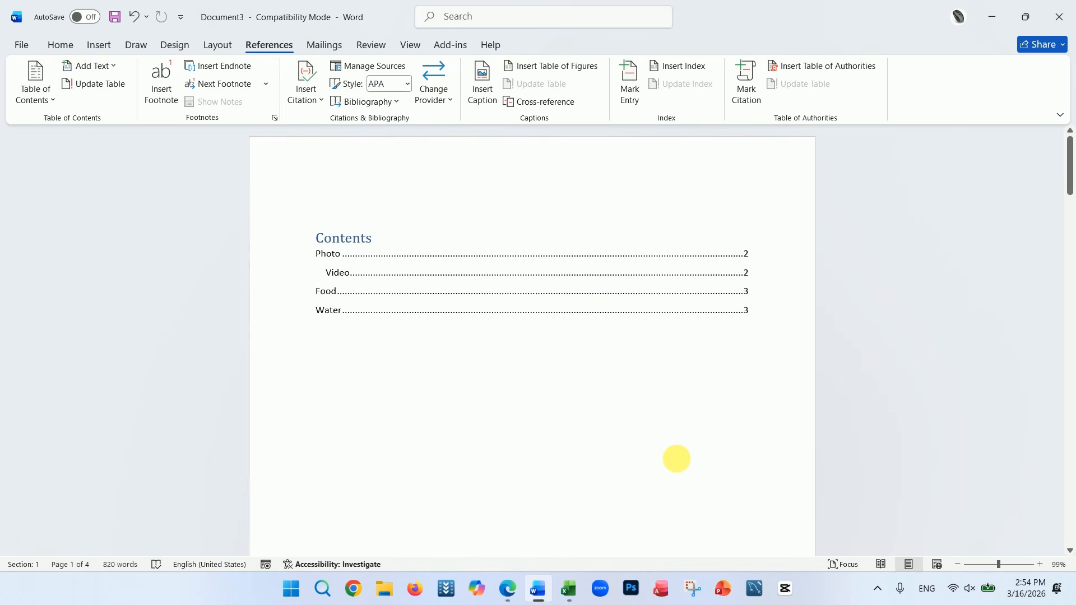
# Step: Remove the table of contents from the first page
pyautogui.hotkey('ctrl', 'a')
pyautogui.press('Delete')
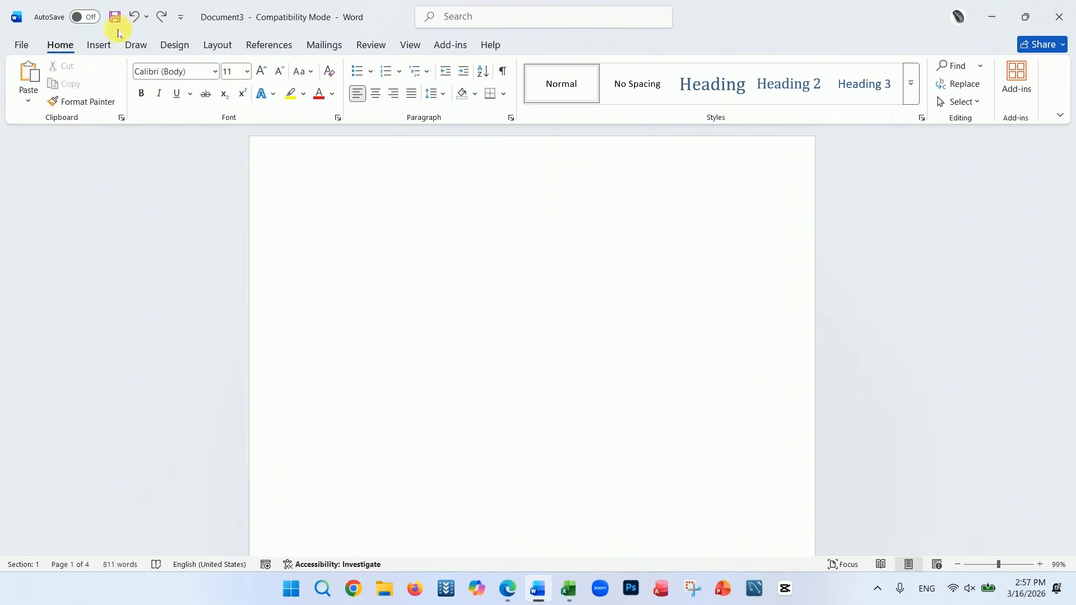
pyautogui.click(98, 45)
pyautogui.click(67, 66)
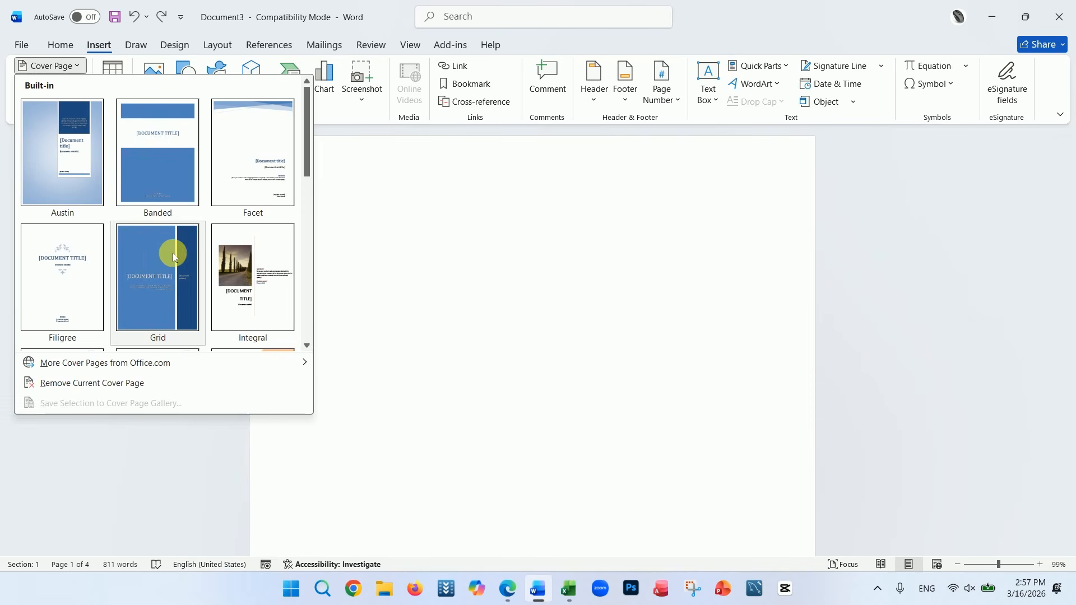
pyautogui.click(405, 264)
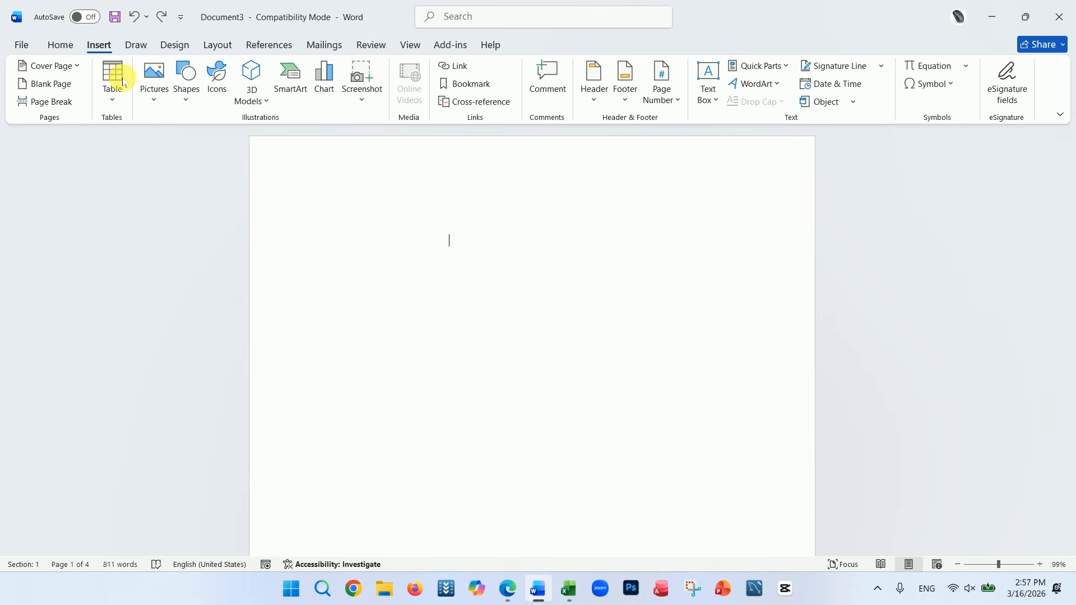
# Step: Add a page border of red apple art, applied to this section's first page only
pyautogui.click(166, 50)
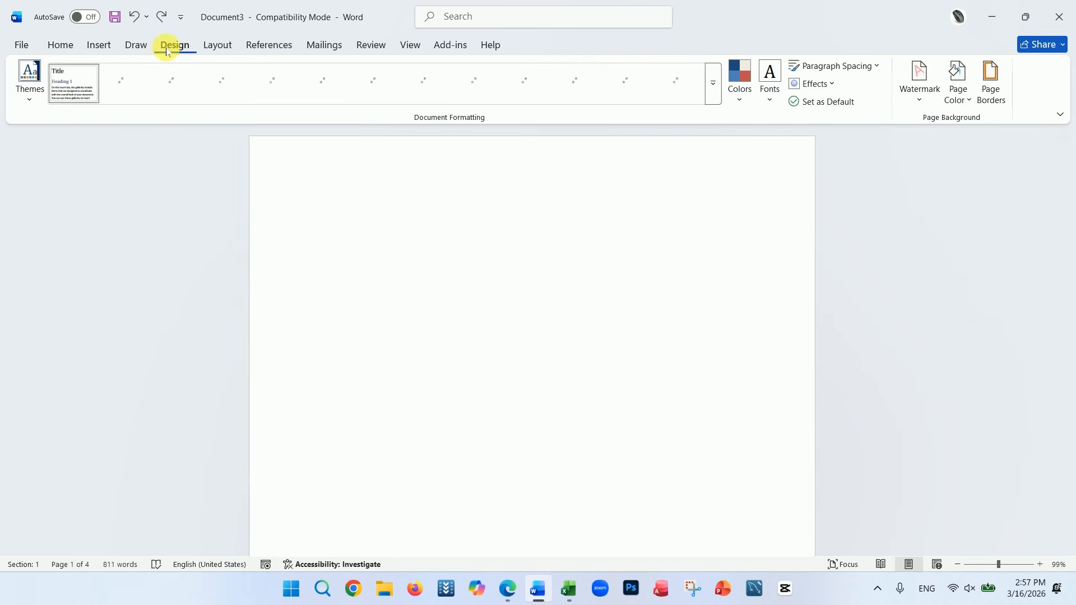
pyautogui.click(989, 84)
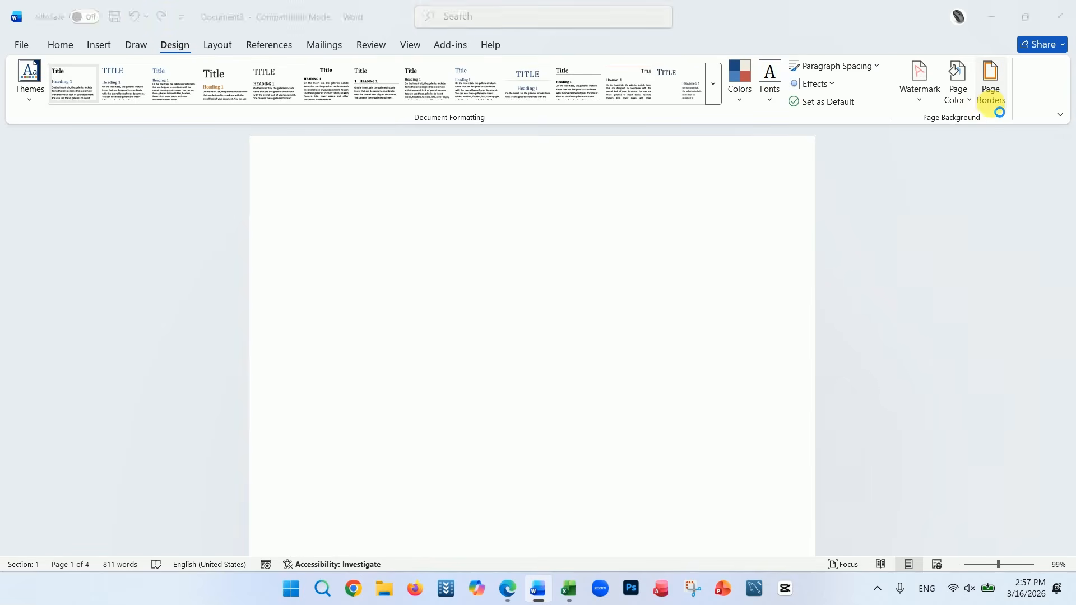
pyautogui.click(756, 331)
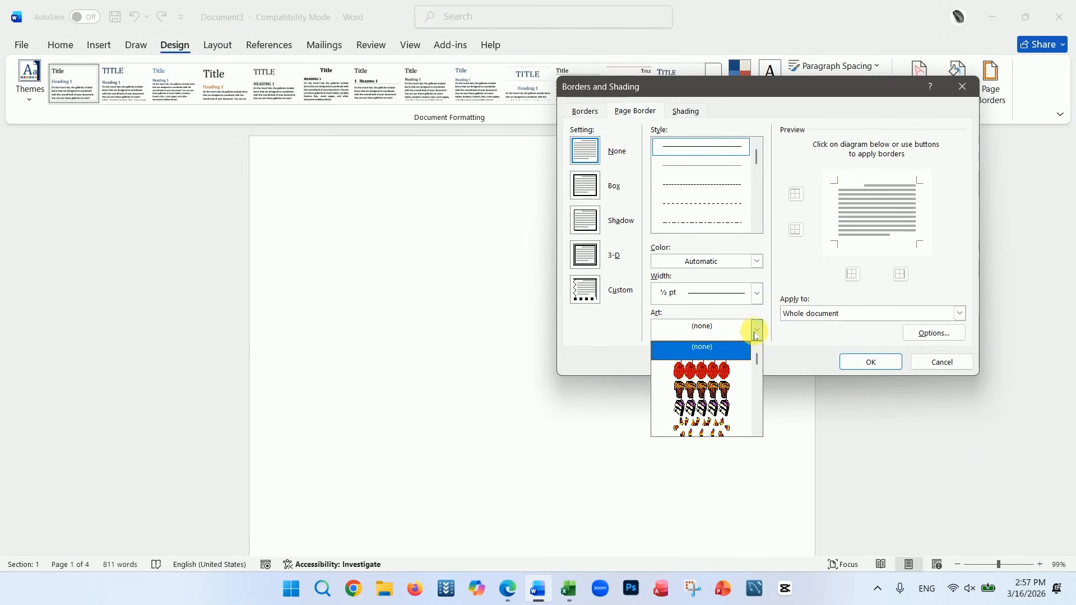
pyautogui.click(702, 370)
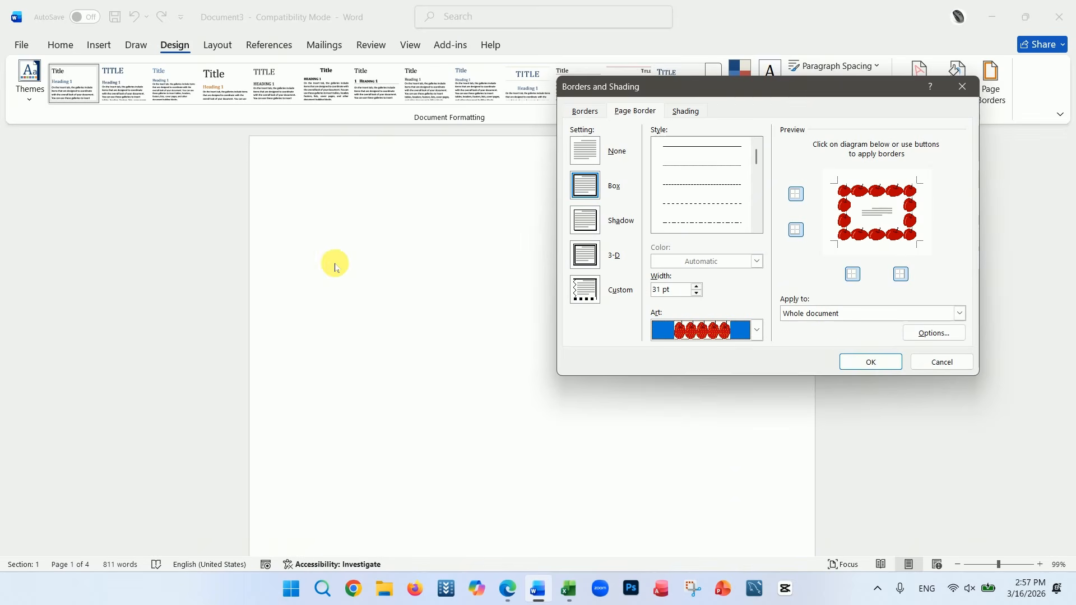
pyautogui.click(863, 314)
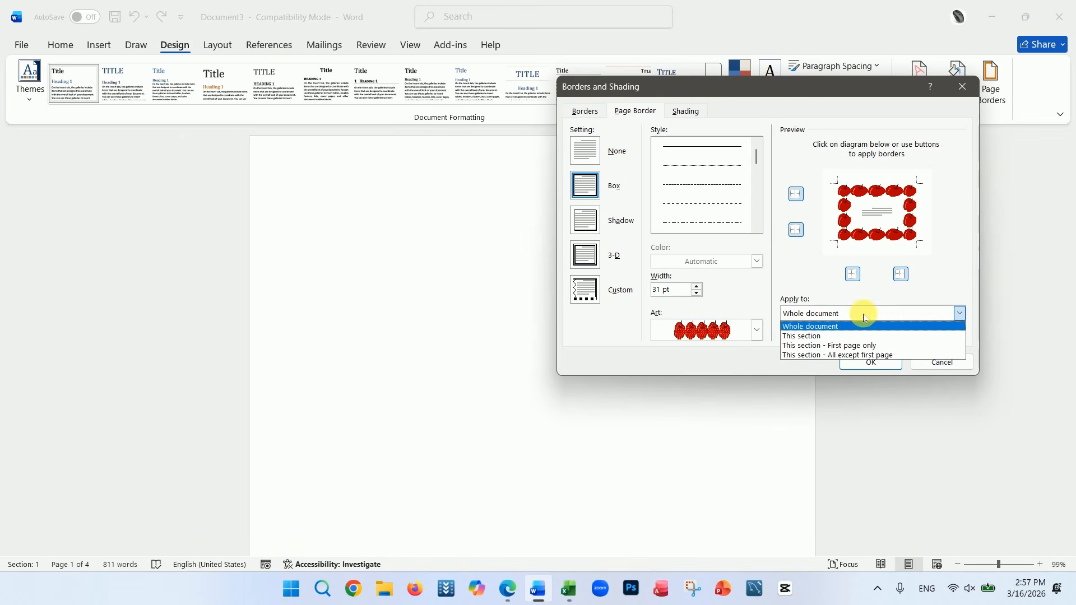
pyautogui.click(844, 346)
pyautogui.click(863, 362)
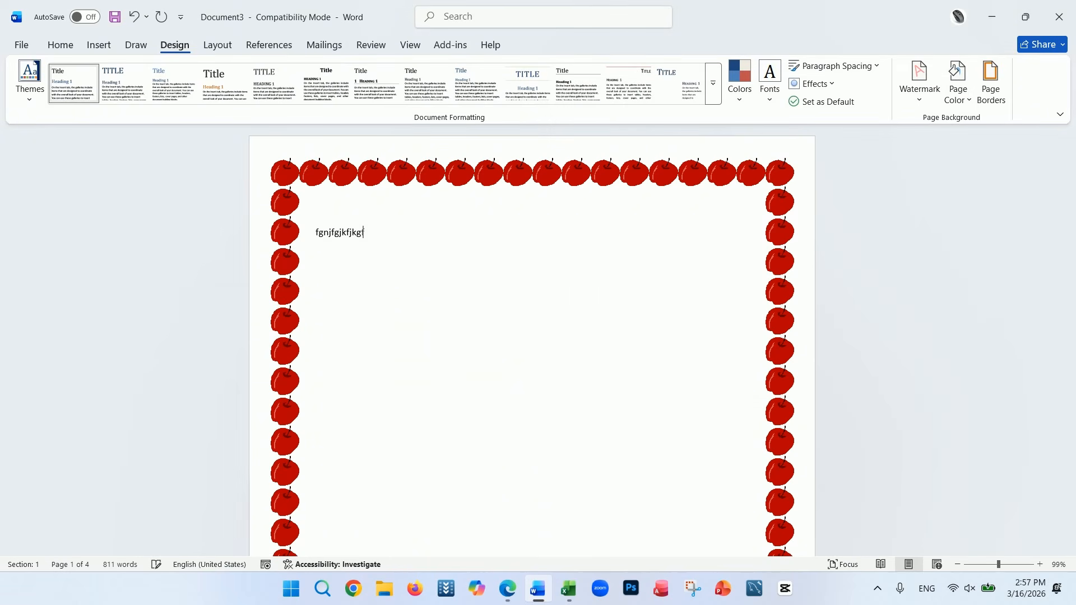
# Step: Number the pages at the bottom with Plain Number 2, close the footer and review the numbering through the document
pyautogui.scroll(-6, 372, 293)
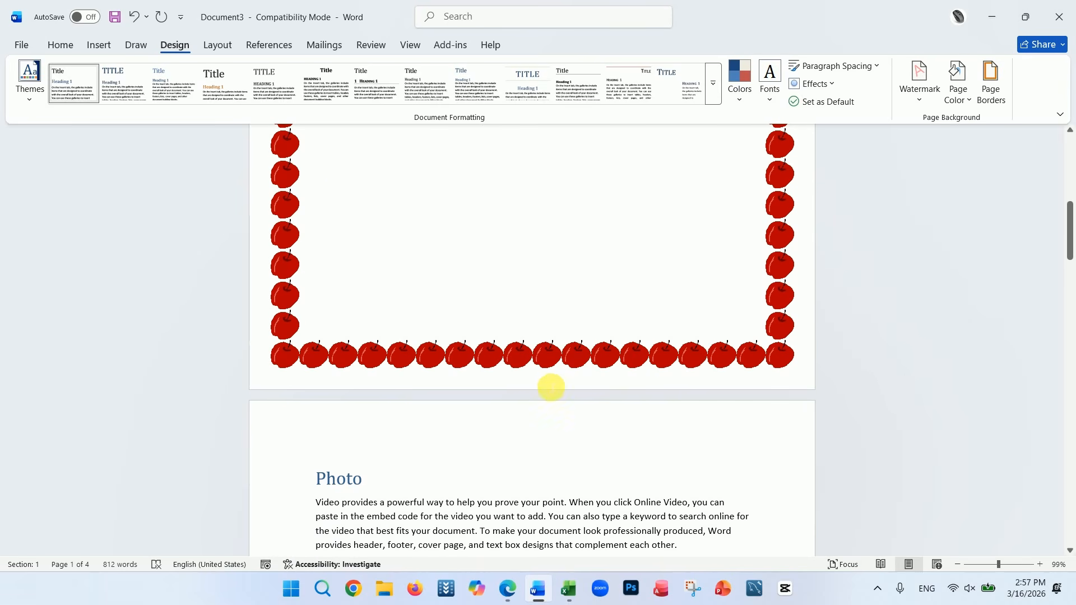
pyautogui.click(99, 45)
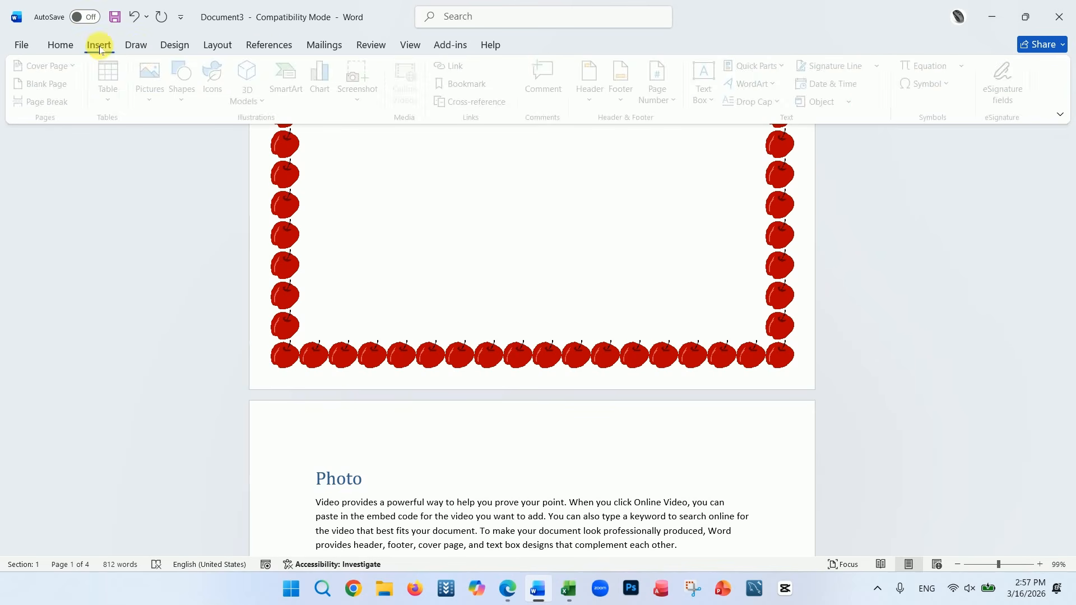
pyautogui.click(671, 99)
pyautogui.moveTo(678, 141)
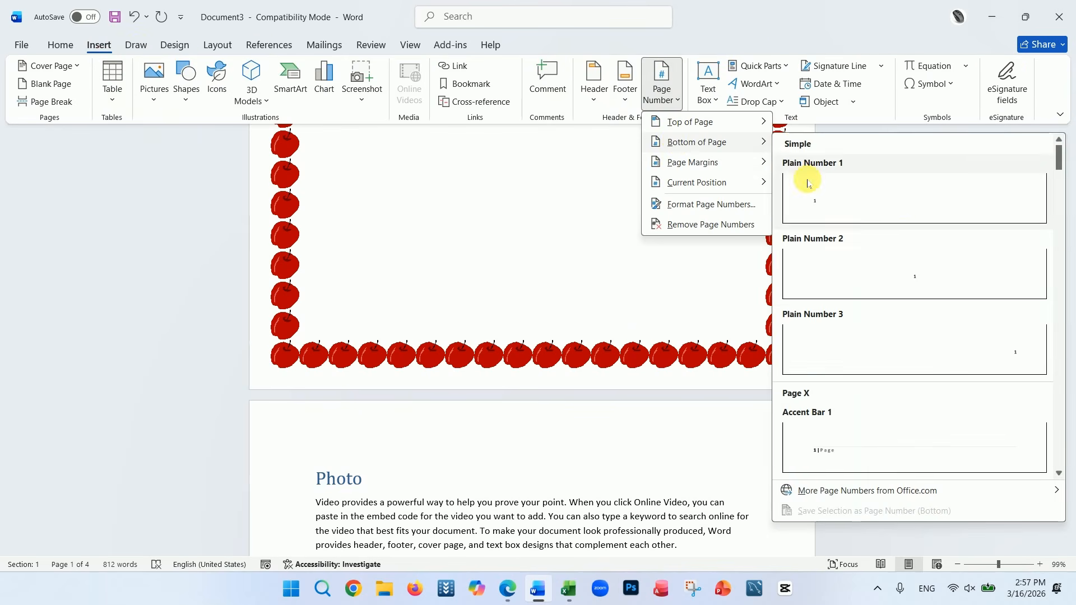
pyautogui.click(898, 274)
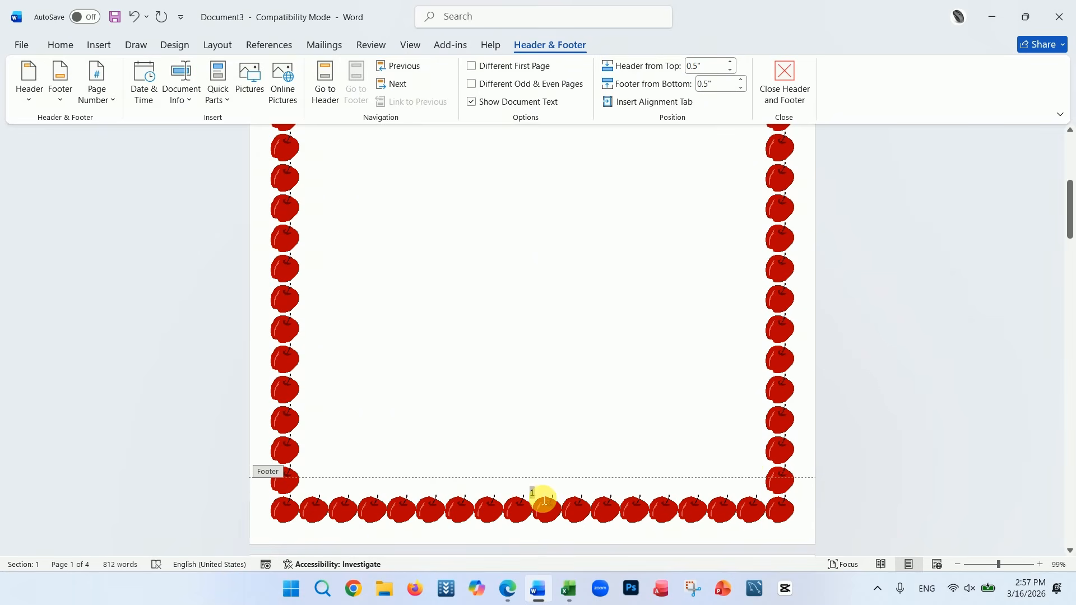
pyautogui.scroll(-12, 819, 456)
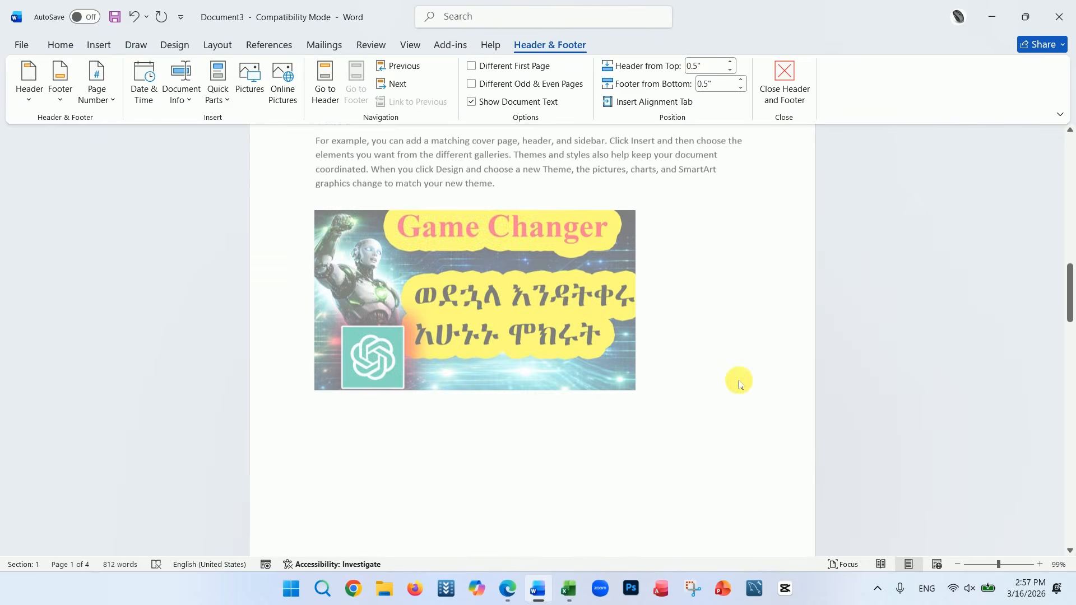
pyautogui.doubleClick(732, 366)
pyautogui.scroll(-10, 699, 361)
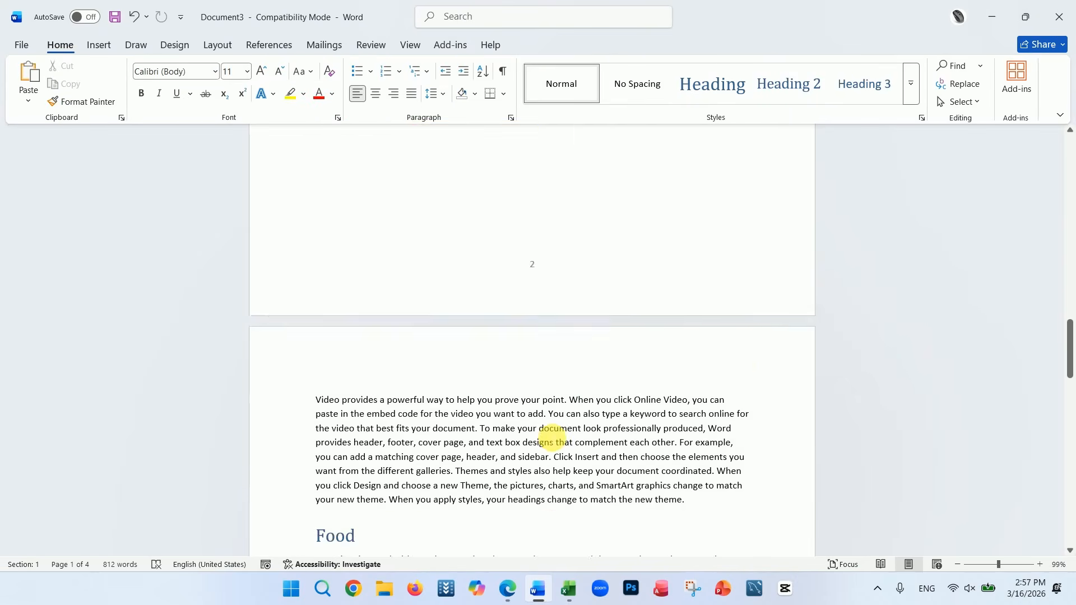
pyautogui.scroll(-12, 552, 437)
pyautogui.scroll(2, 502, 336)
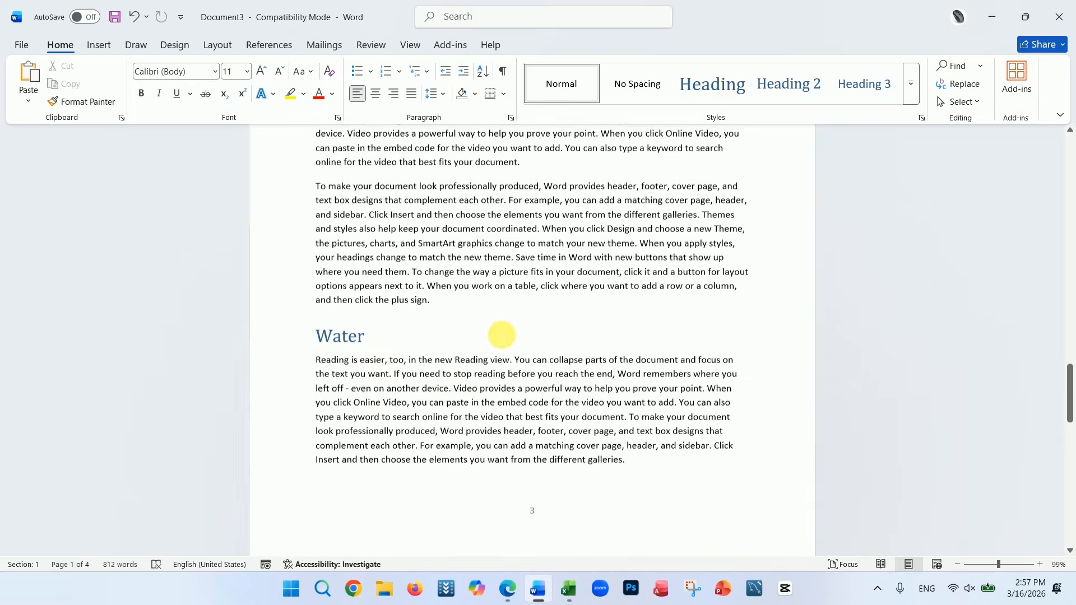
pyautogui.scroll(20, 502, 335)
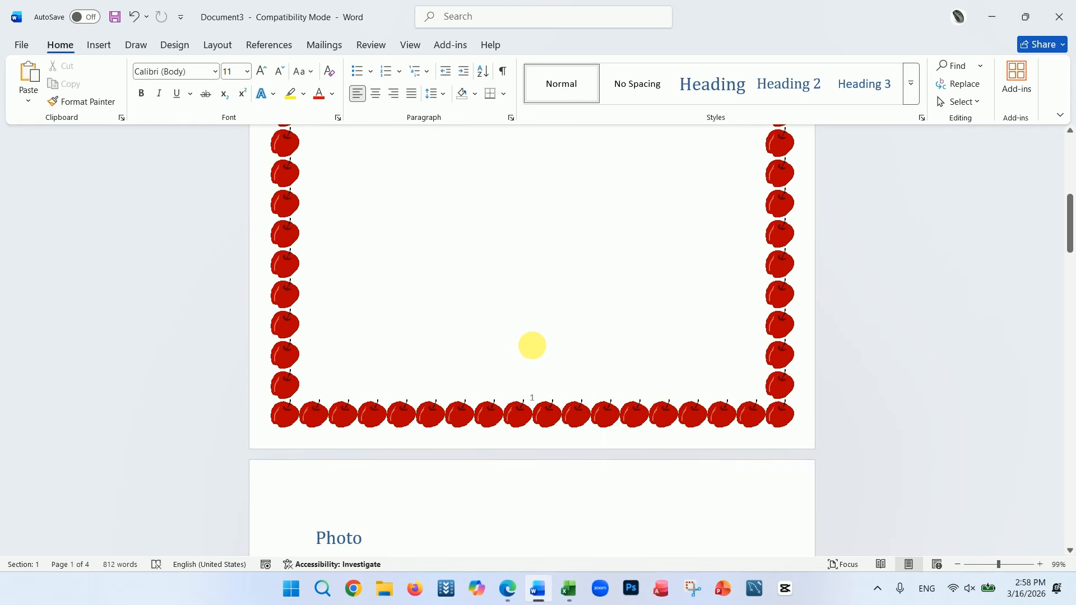
# Step: Give the first page a different header and footer so it carries no page number, and check the following pages
pyautogui.doubleClick(533, 400)
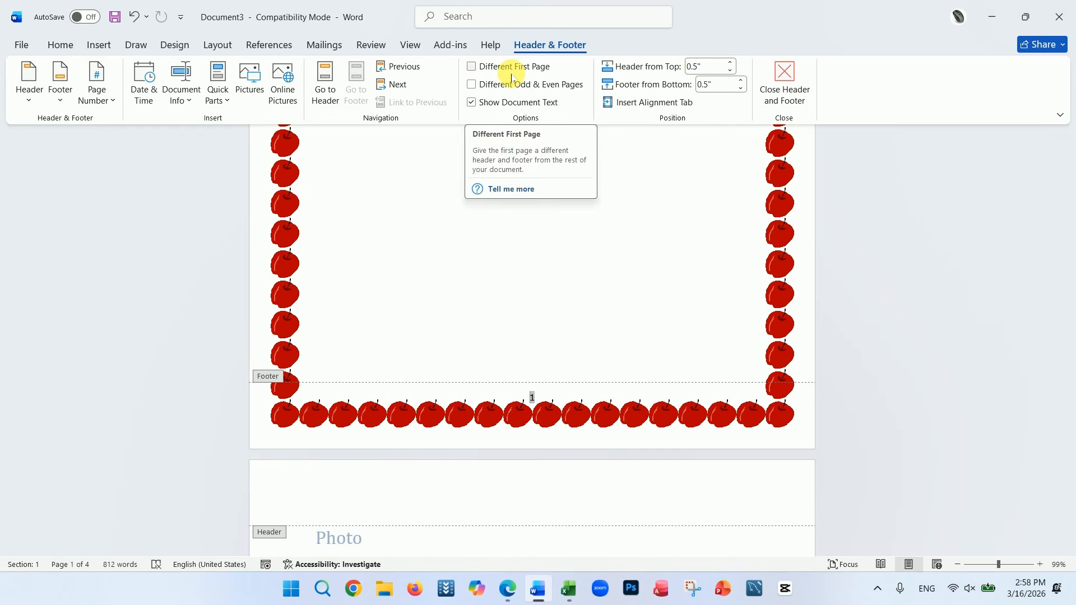
pyautogui.doubleClick(705, 319)
pyautogui.scroll(-3, 705, 320)
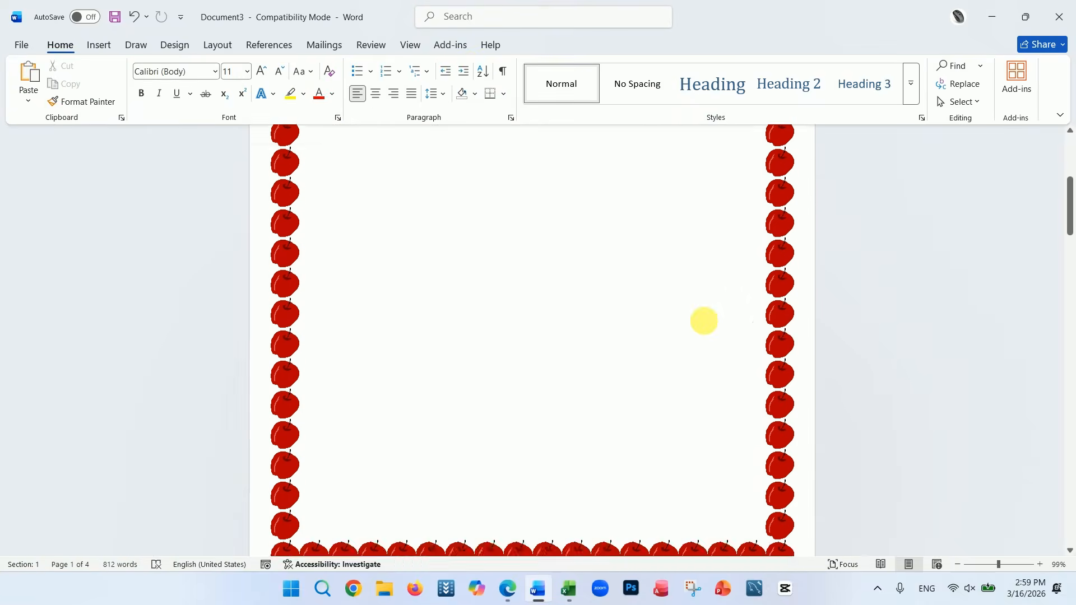
pyautogui.scroll(-8, 611, 412)
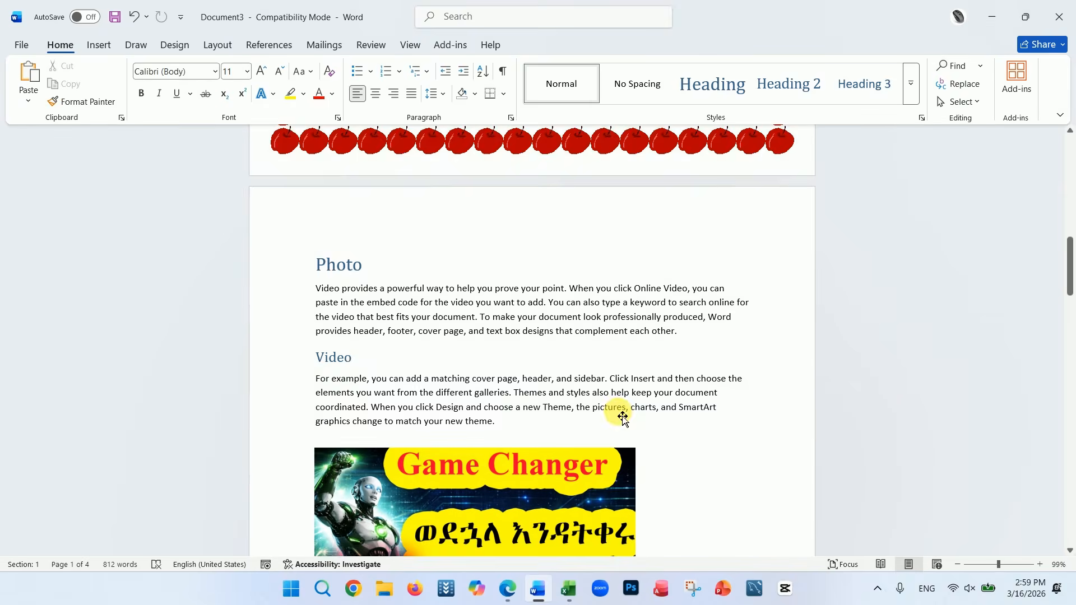
pyautogui.scroll(-5, 563, 488)
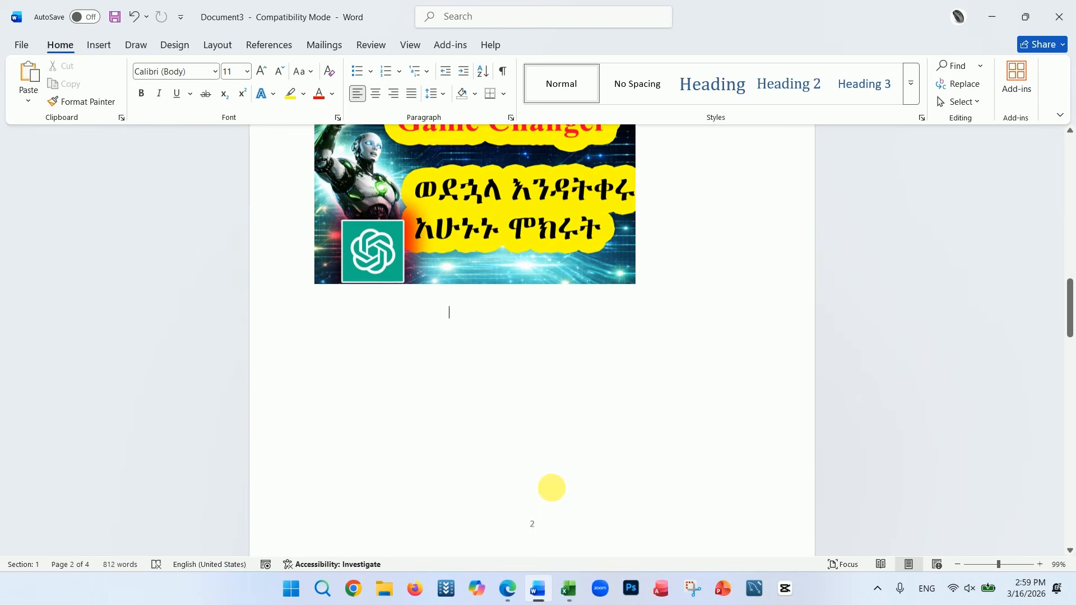
pyautogui.scroll(-12, 588, 488)
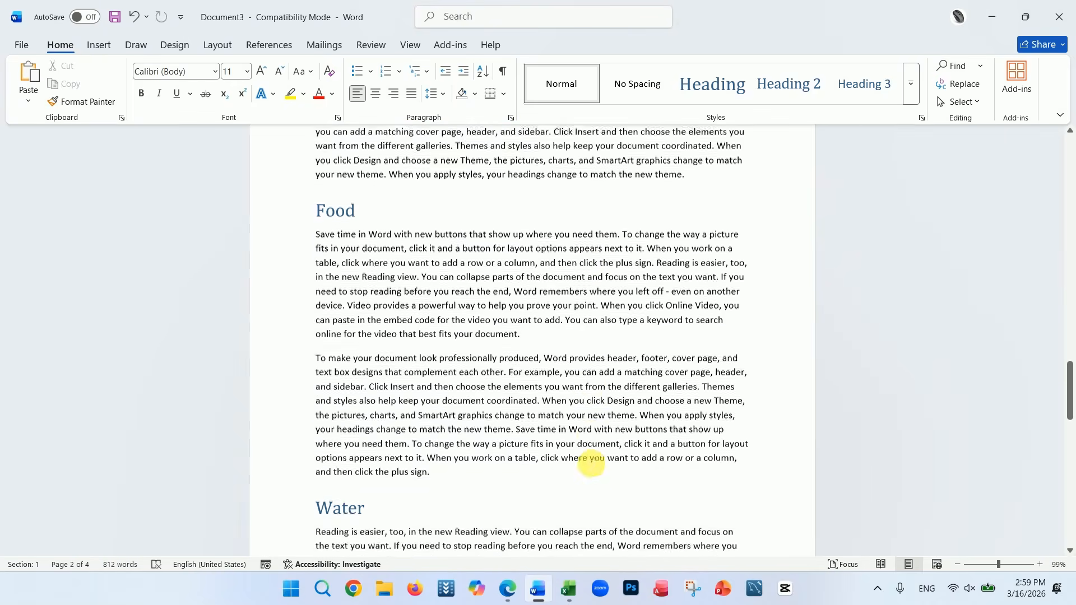
pyautogui.scroll(20, 611, 381)
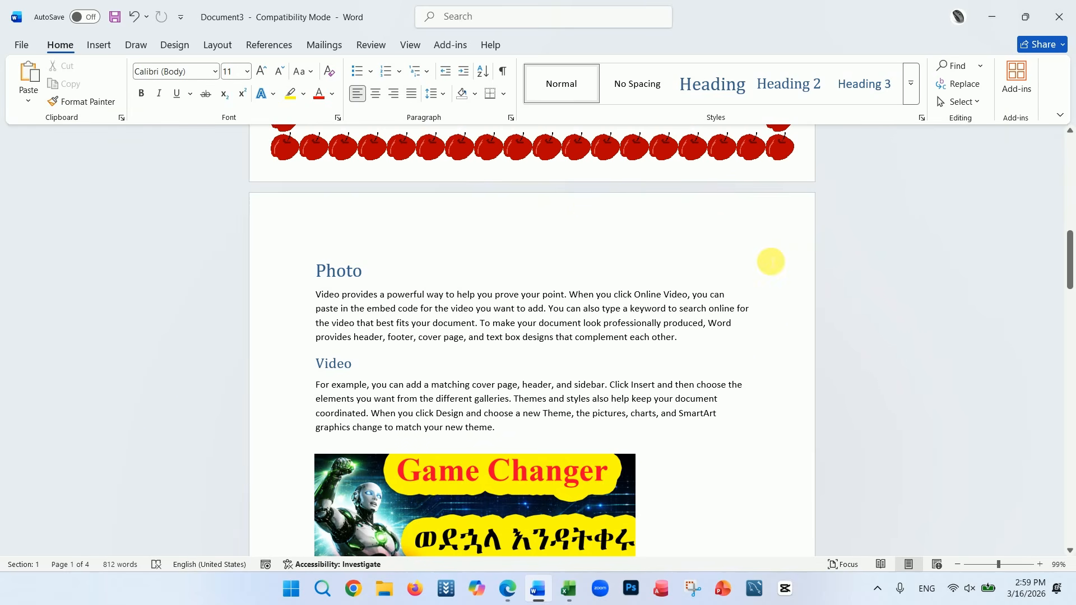
pyautogui.scroll(-3, 805, 361)
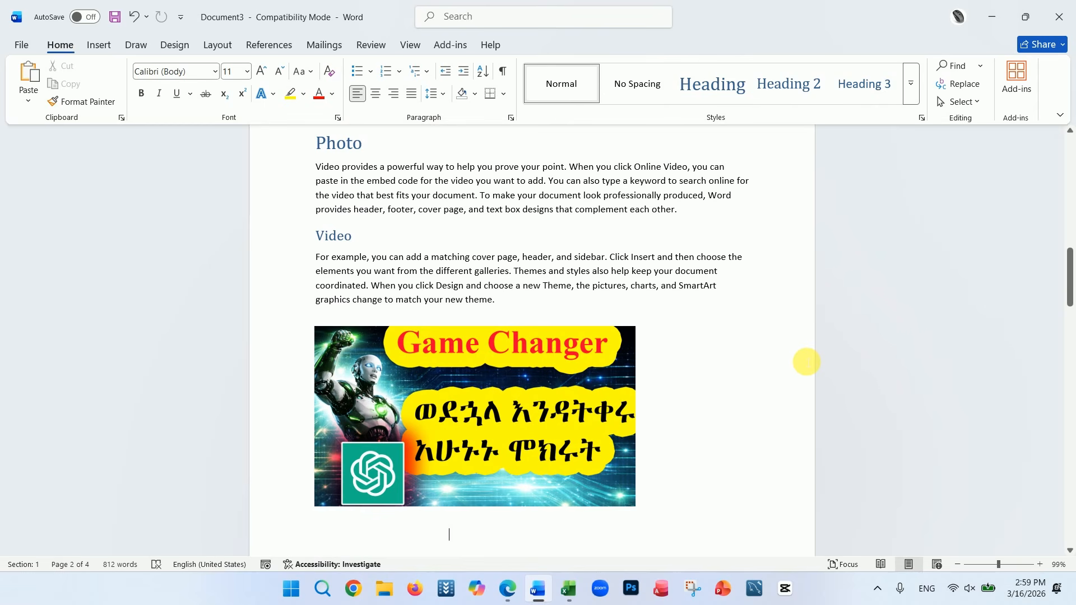
# Step: Switch to Edge and open the Wikipedia home page from a new browser tab
pyautogui.click(507, 589)
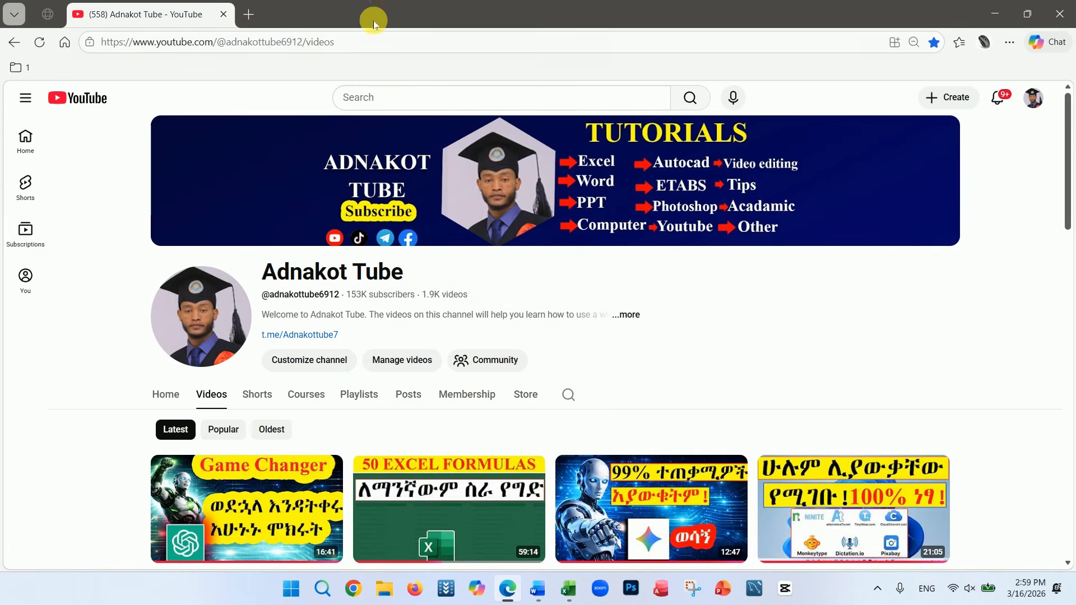
pyautogui.click(249, 19)
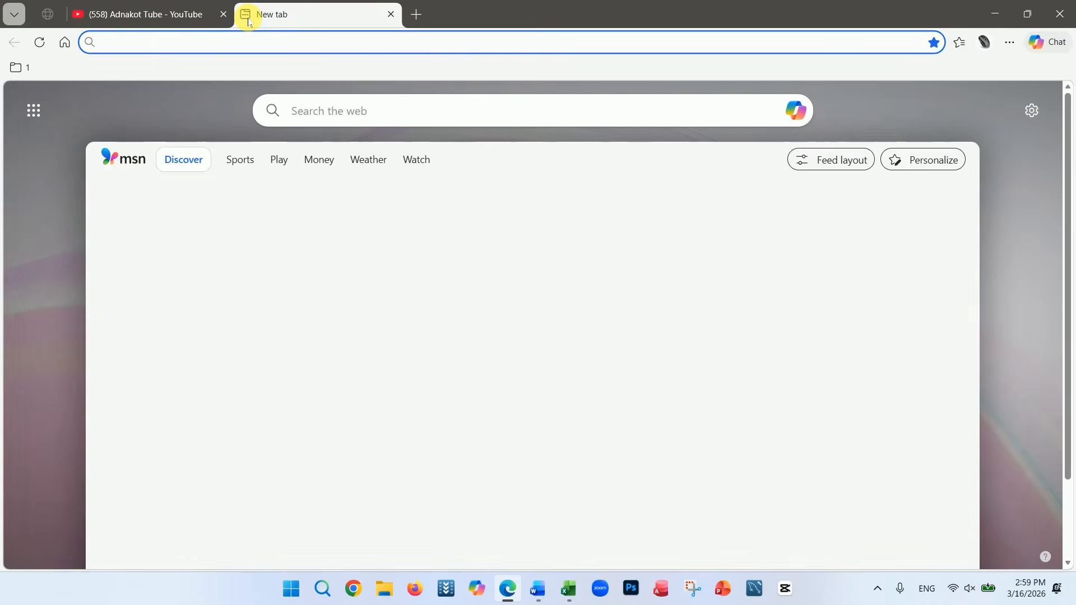
pyautogui.write('wik')
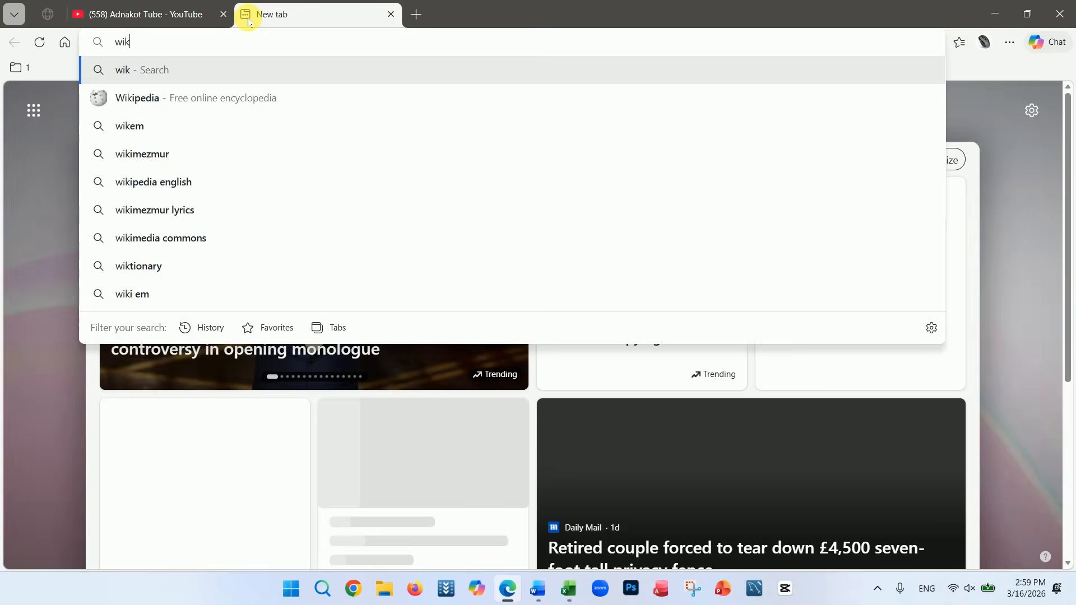
pyautogui.click(160, 99)
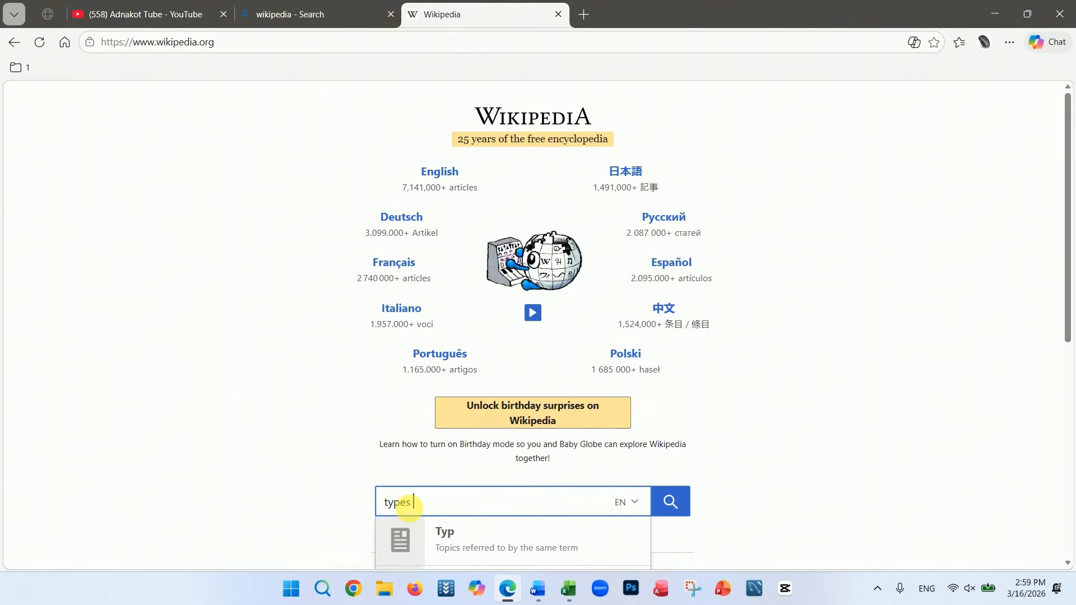
# Step: Search Wikipedia for "types of computer"
pyautogui.write('of')
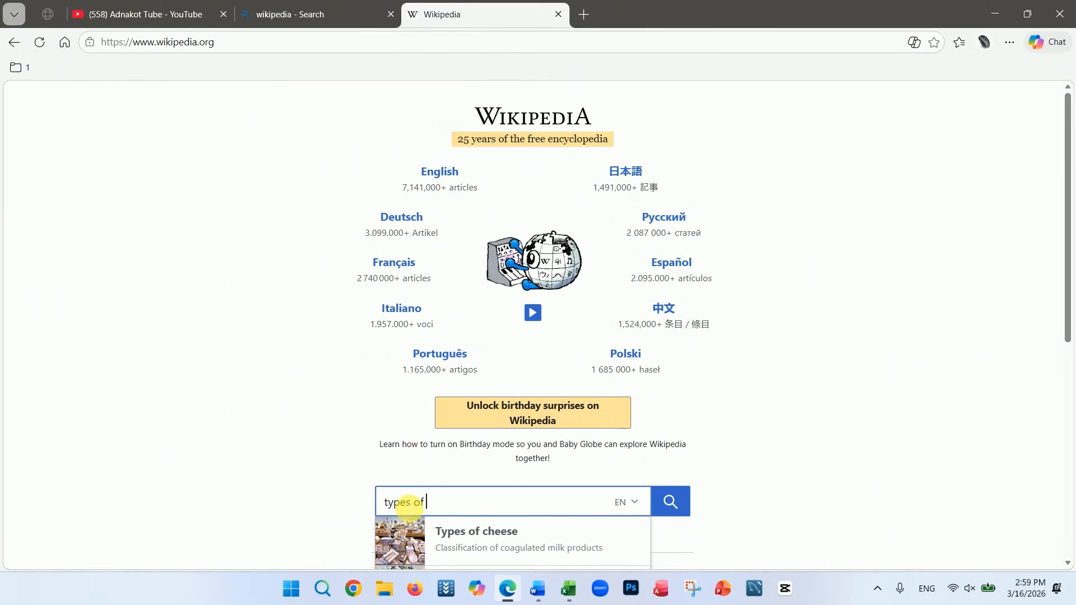
pyautogui.write(' computer')
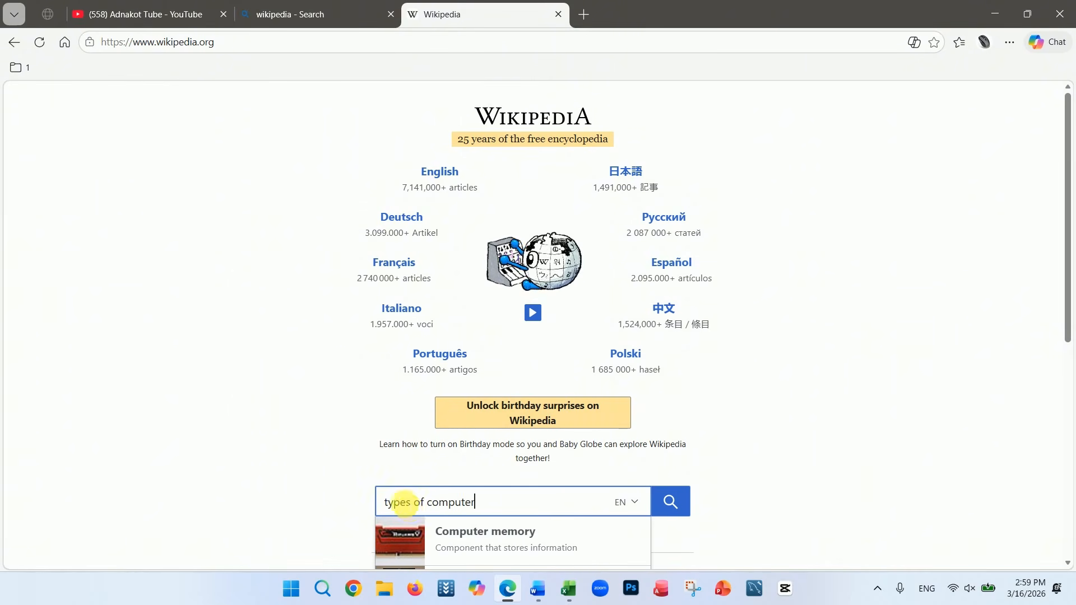
pyautogui.press('Return')
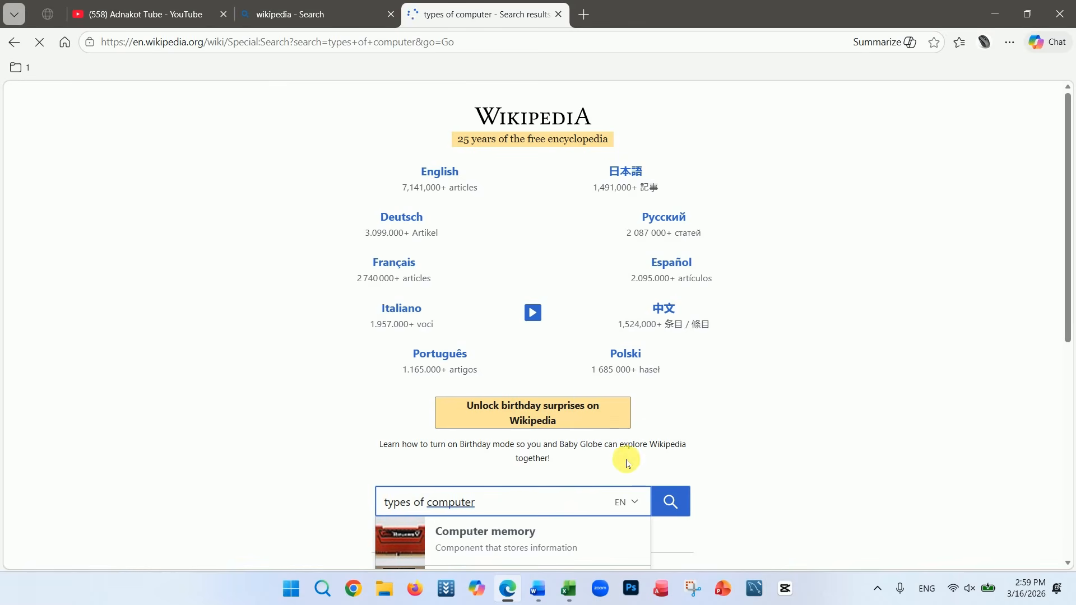
# Step: Look through the search results and copy the first four entries, from Computer to Computer memory
pyautogui.scroll(-13, 521, 330)
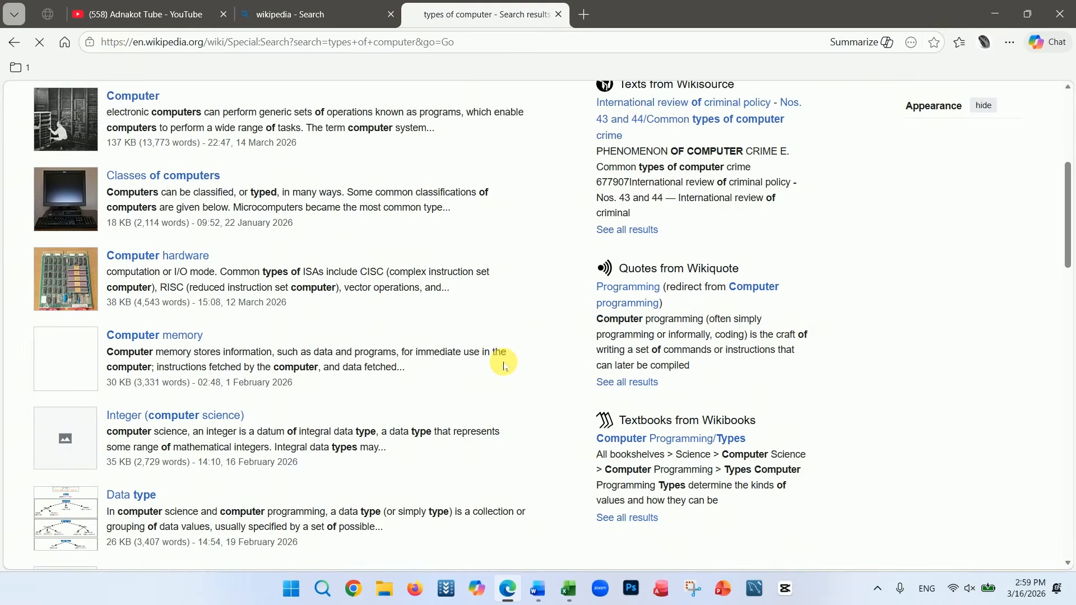
pyautogui.scroll(-15, 508, 368)
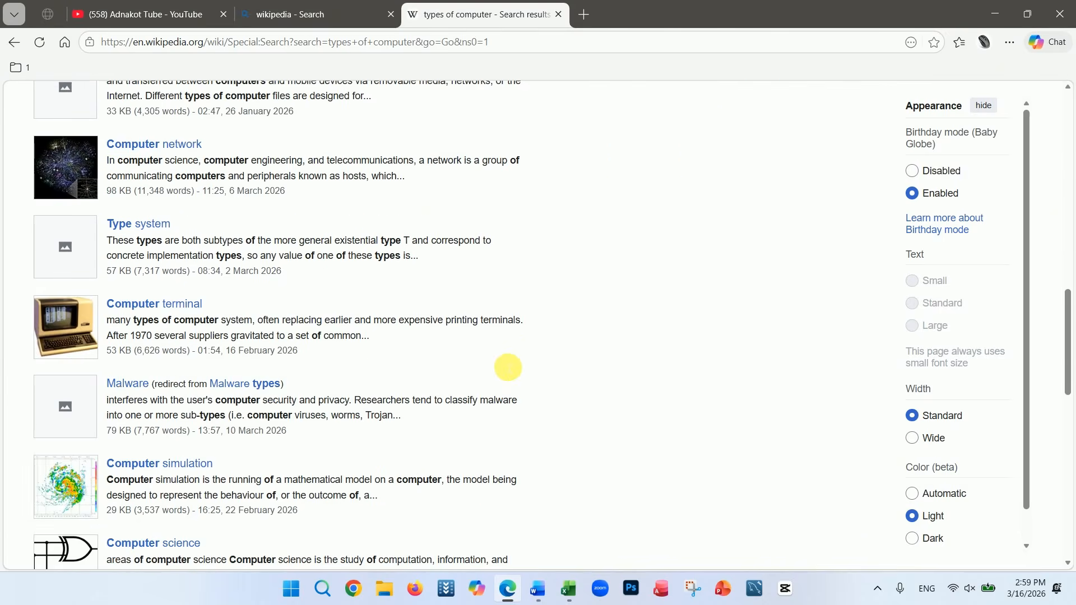
pyautogui.scroll(15, 504, 365)
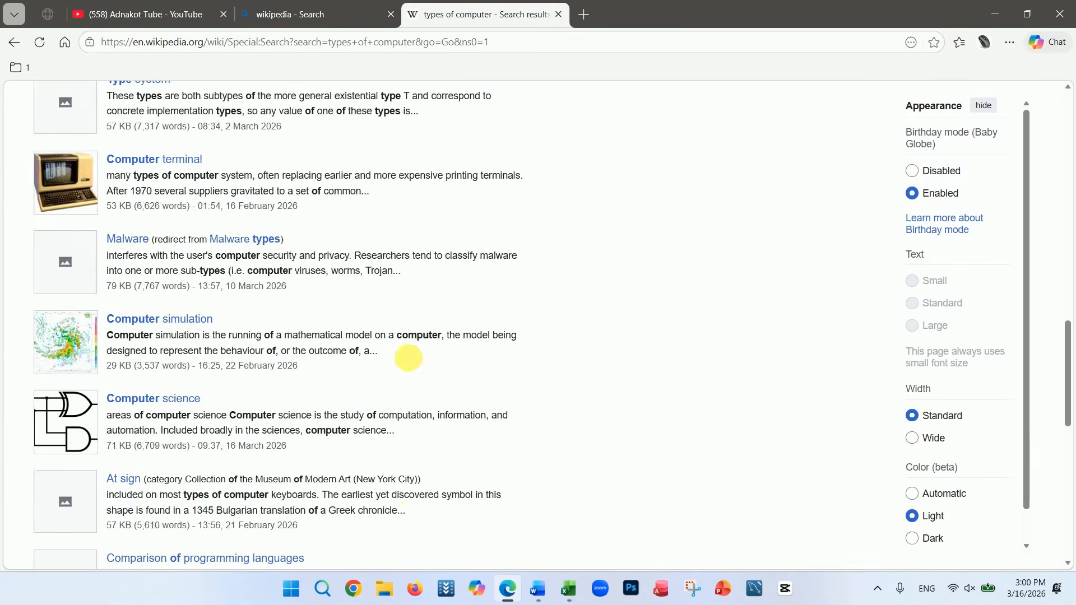
pyautogui.scroll(2, 146, 193)
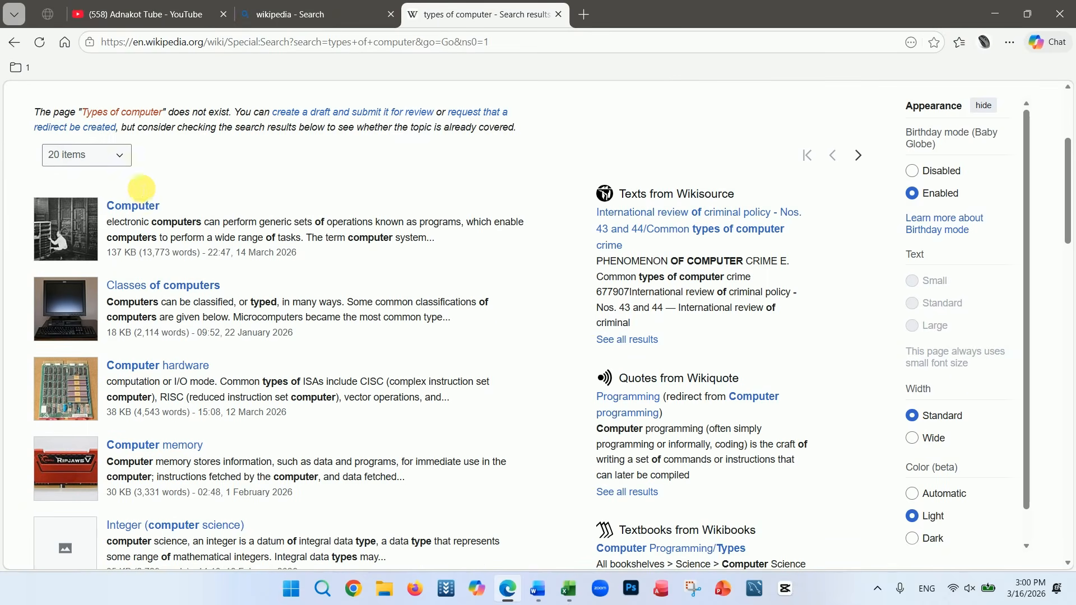
pyautogui.moveTo(107, 206); pyautogui.dragTo(436, 489)
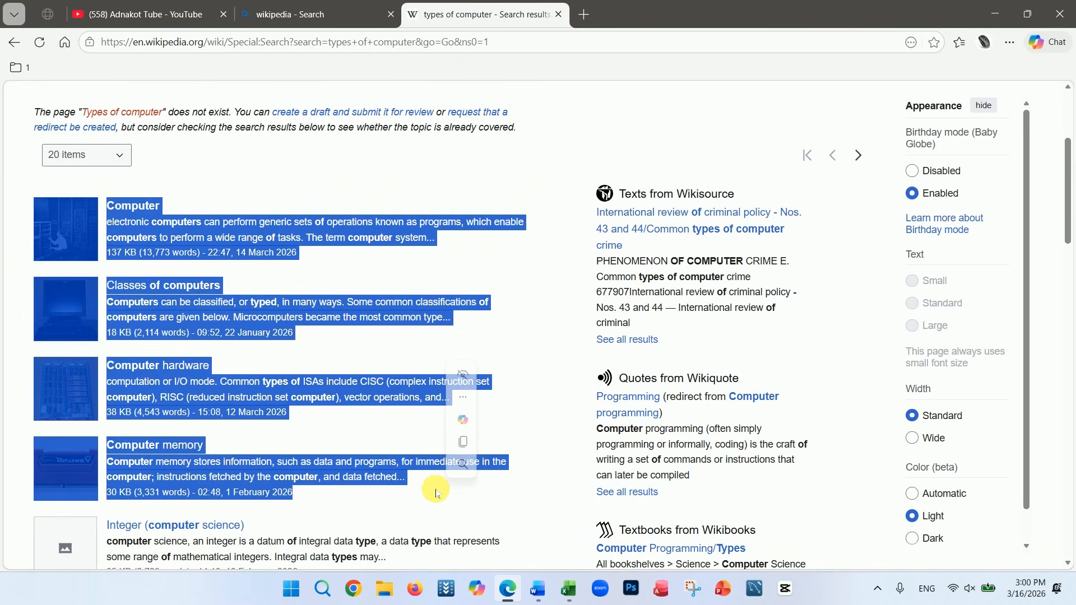
pyautogui.click(465, 446)
# Step: Switch to Word, start a new page after the document's last paragraph and paste the copied entries there with their formatting
pyautogui.click(537, 589)
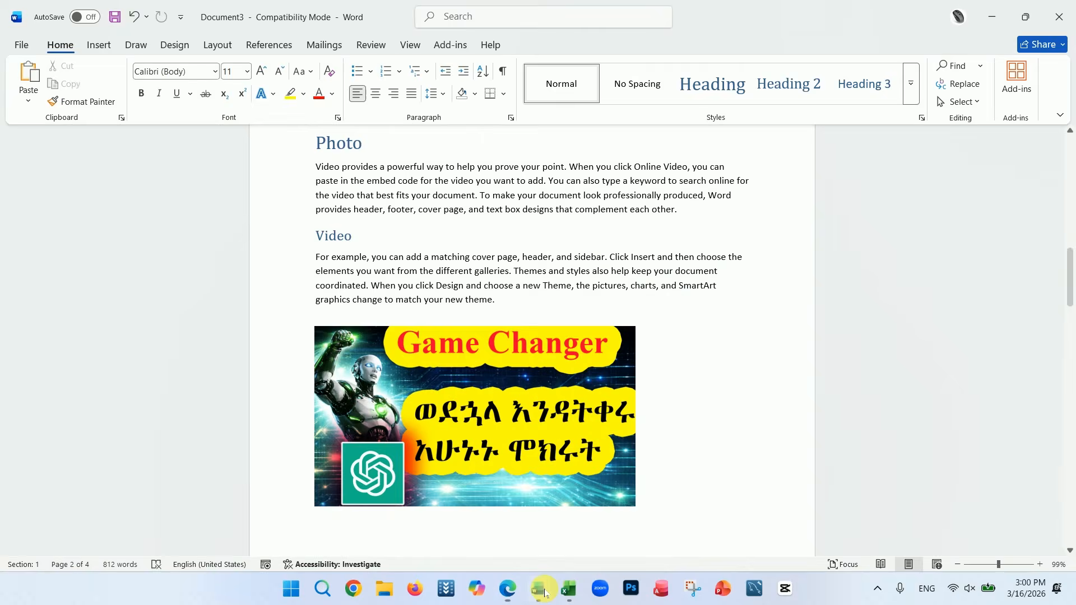
pyautogui.scroll(-15, 608, 470)
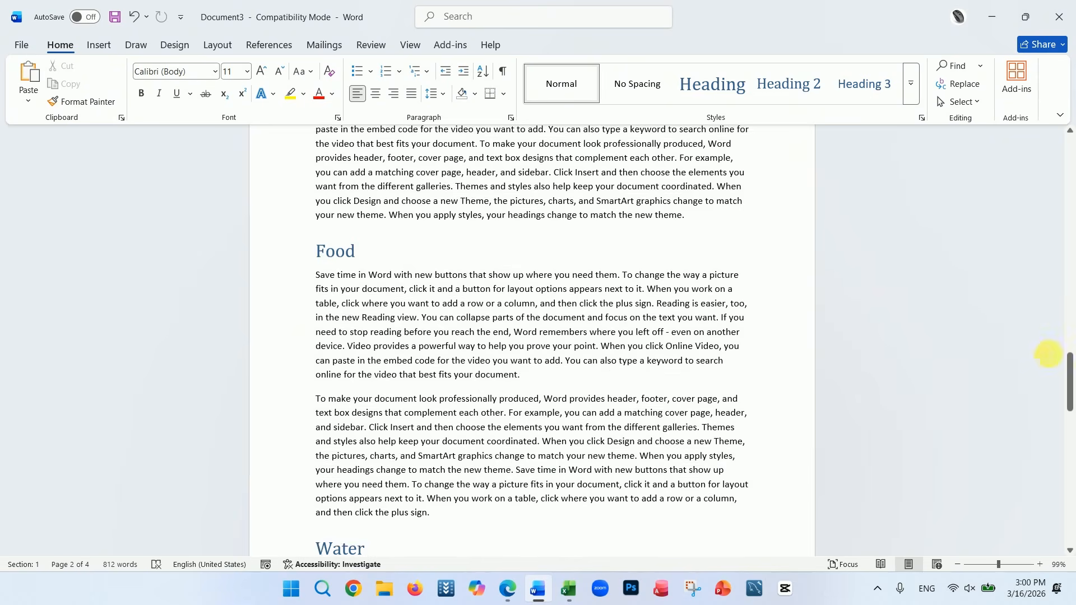
pyautogui.moveTo(1069, 412); pyautogui.dragTo(1069, 535)
pyautogui.scroll(5, 370, 310)
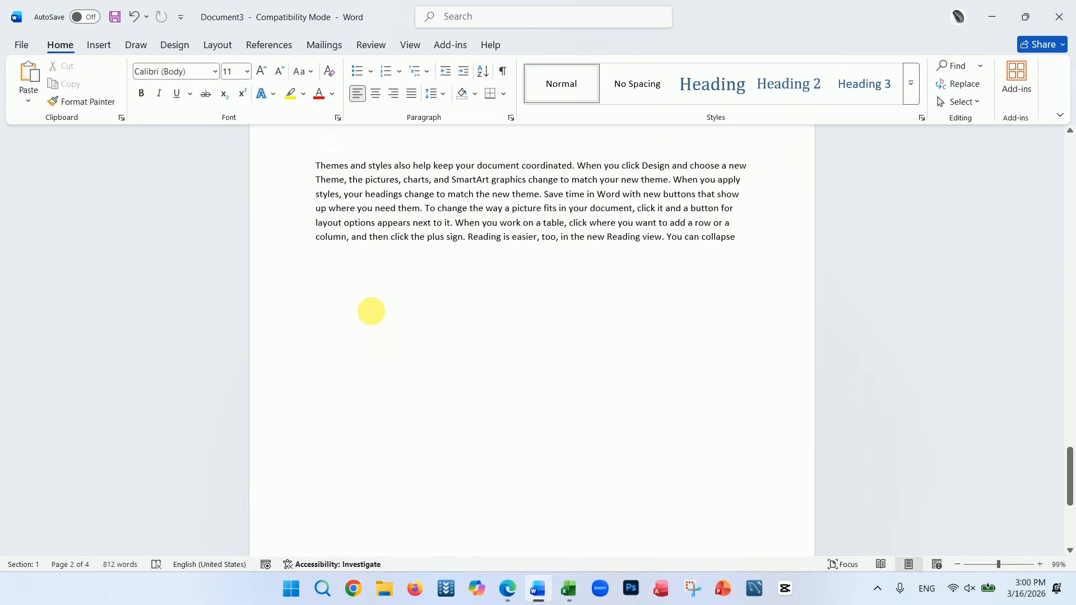
pyautogui.click(755, 247)
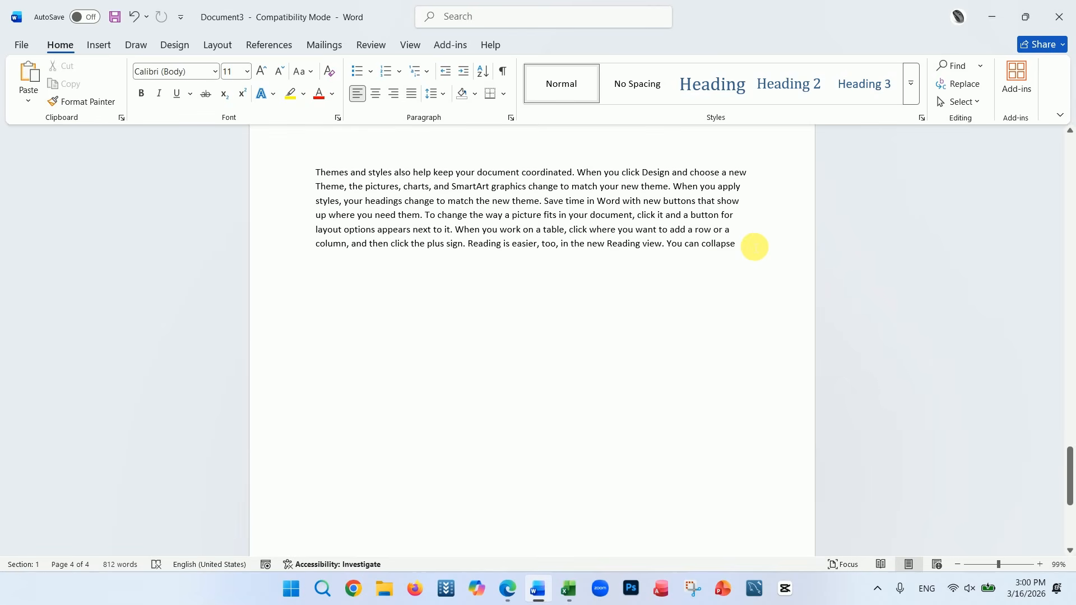
pyautogui.hotkey('ctrl', 'Return')
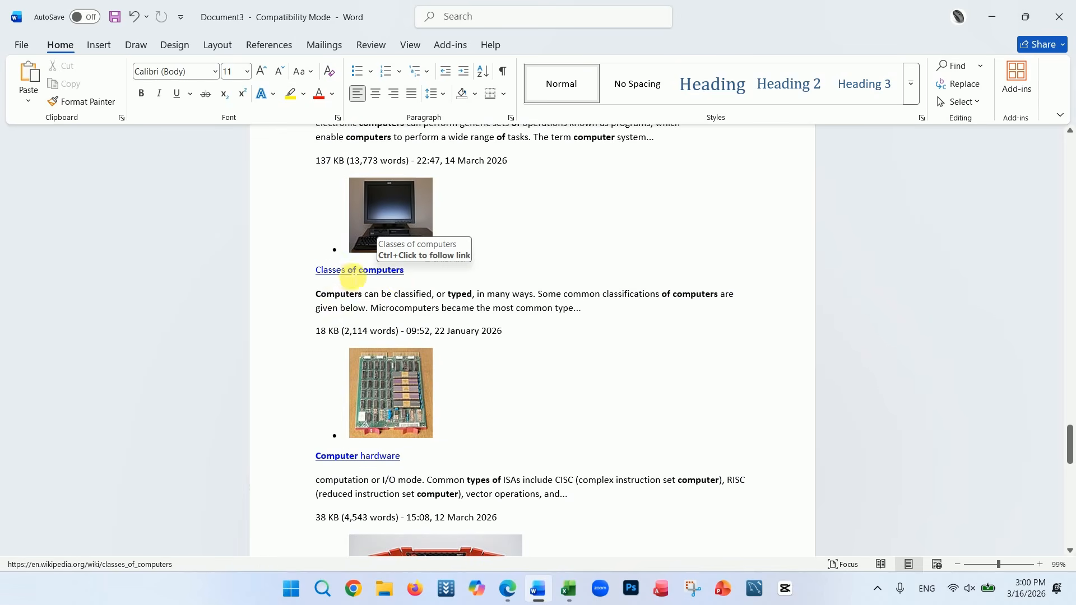
# Step: Review the pasted pictures and links, and undo the formatted paste
pyautogui.scroll(5, 383, 278)
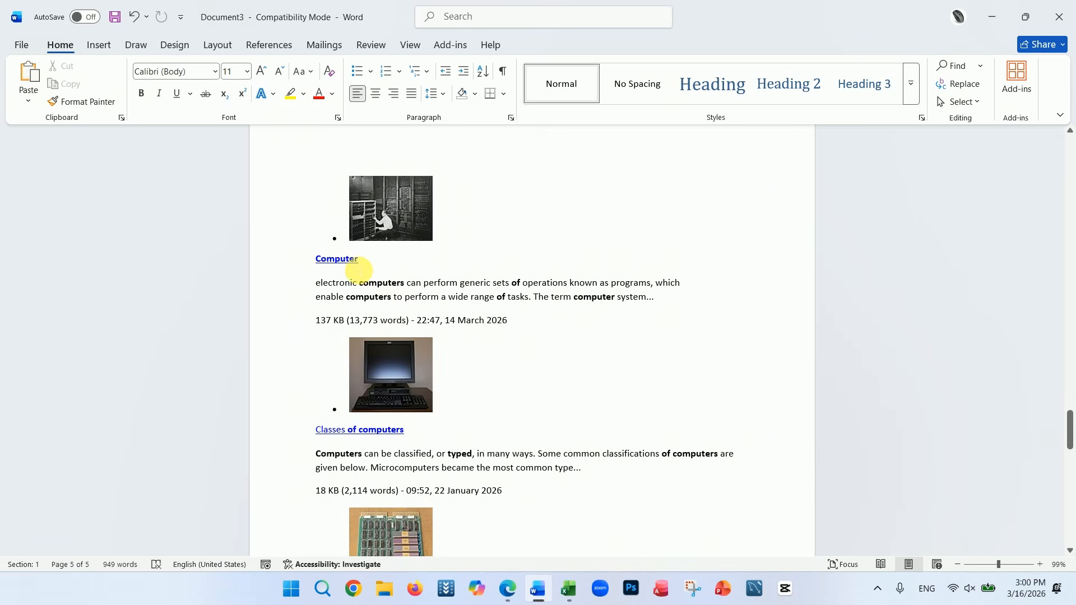
pyautogui.click(350, 259)
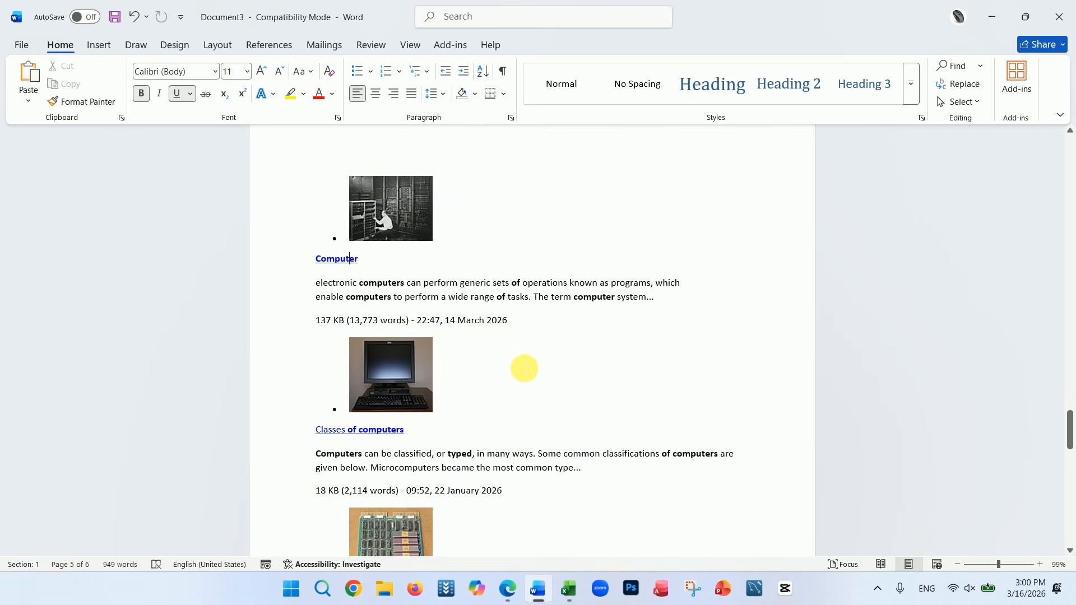
pyautogui.hotkey('ctrl', 'z')
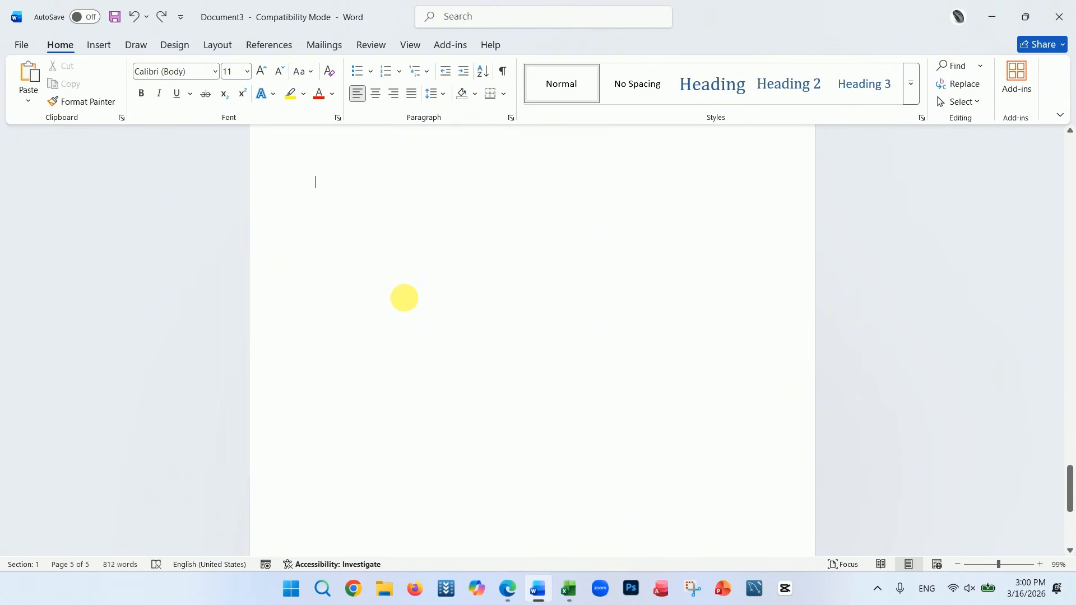
# Step: Preview the Keep Text Only paste option and paste the copied entries on the blank page as plain text
pyautogui.click(29, 106)
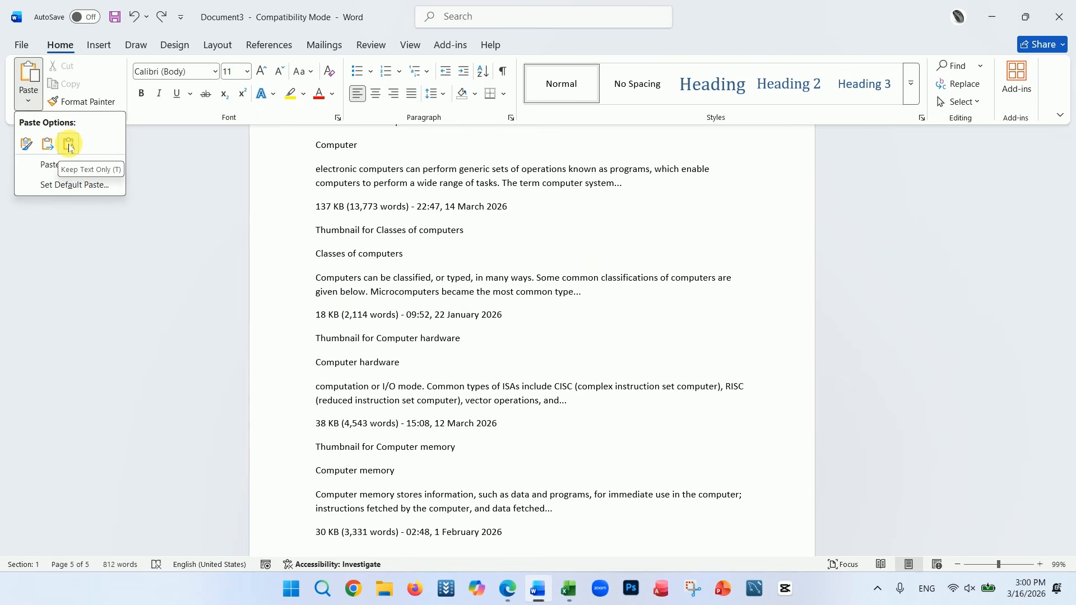
pyautogui.click(391, 251)
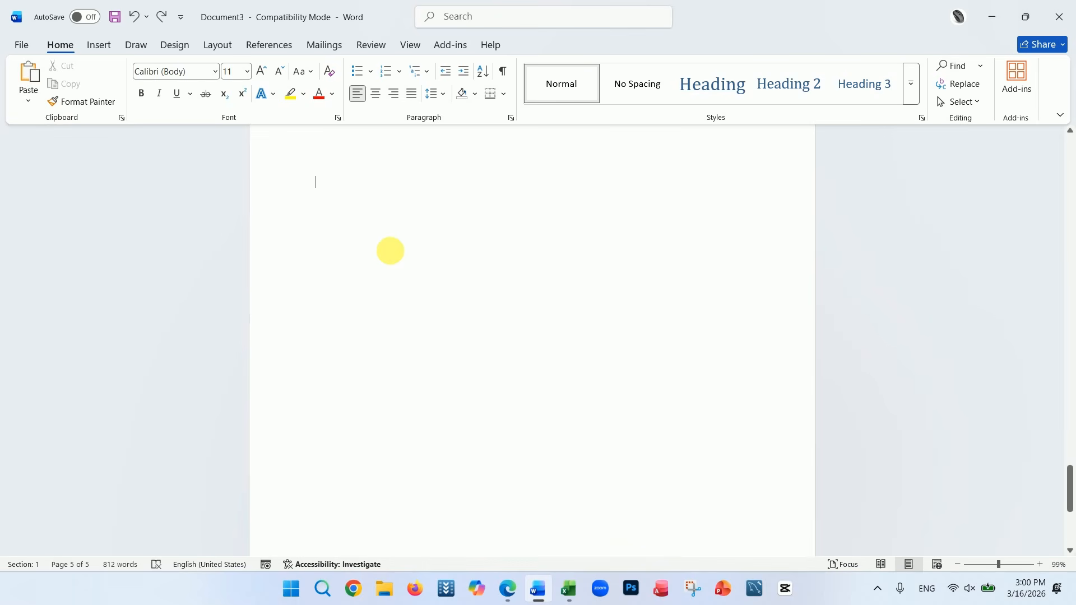
pyautogui.scroll(1, 393, 258)
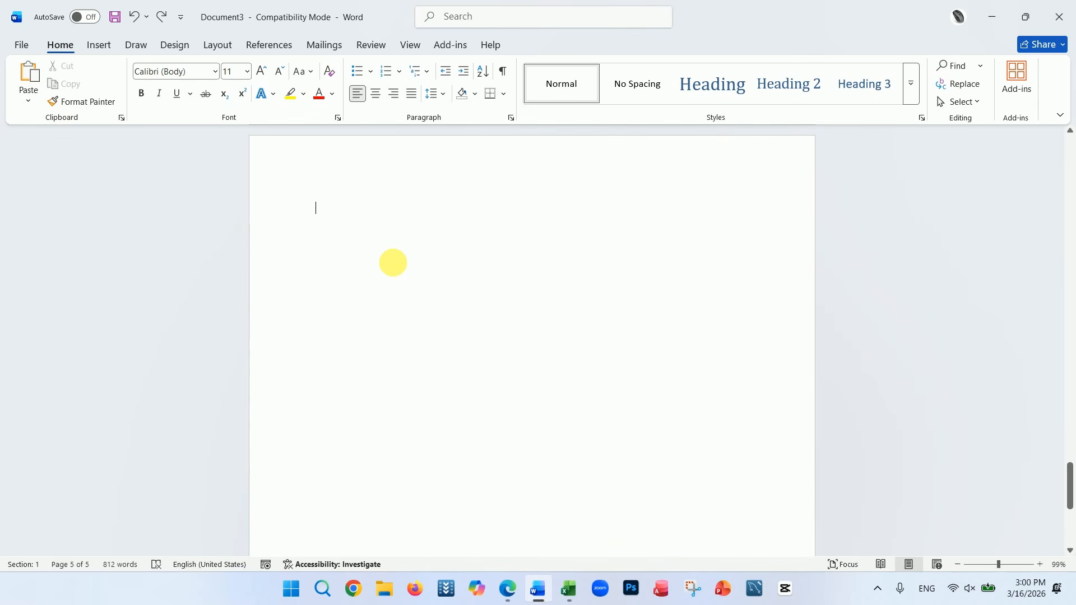
pyautogui.hotkey('ctrl', 'v')
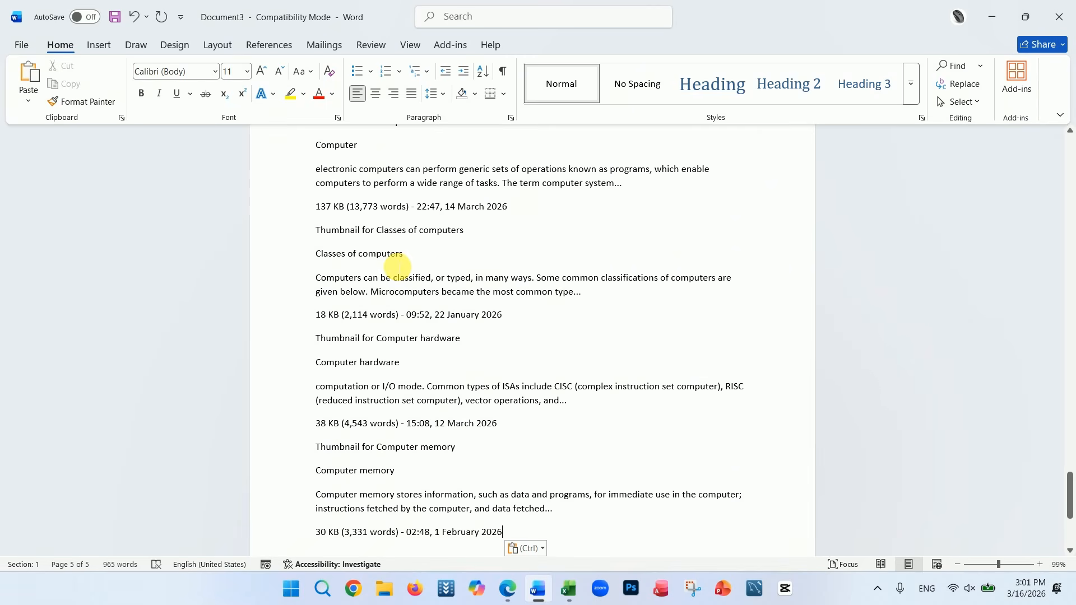
# Step: Return to Edge, clear the old selection and copy the "Texts from Wikisource" passage beside the search results
pyautogui.click(508, 589)
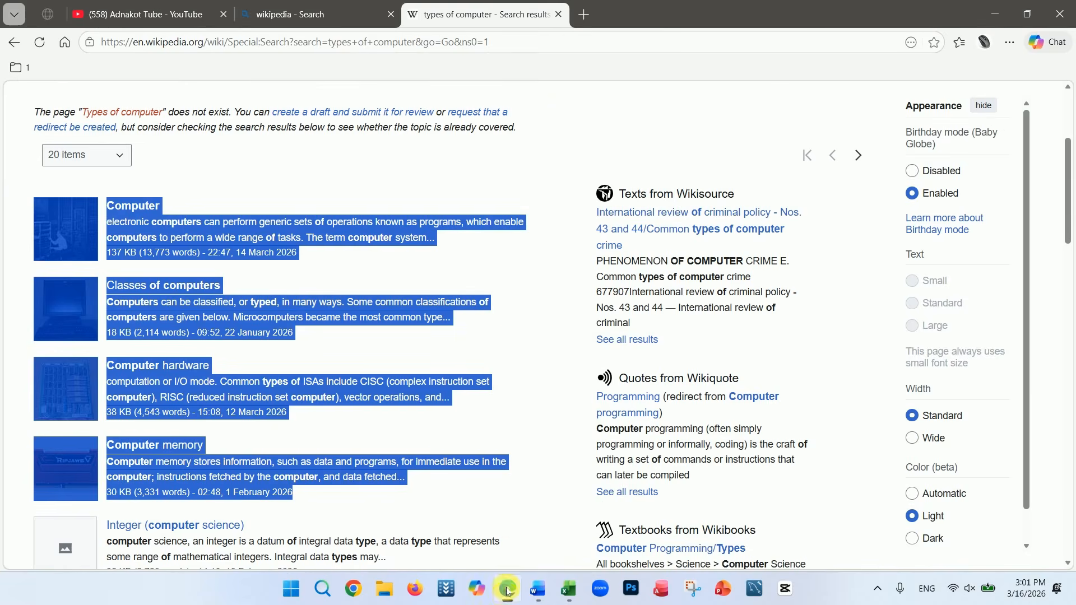
pyautogui.click(356, 328)
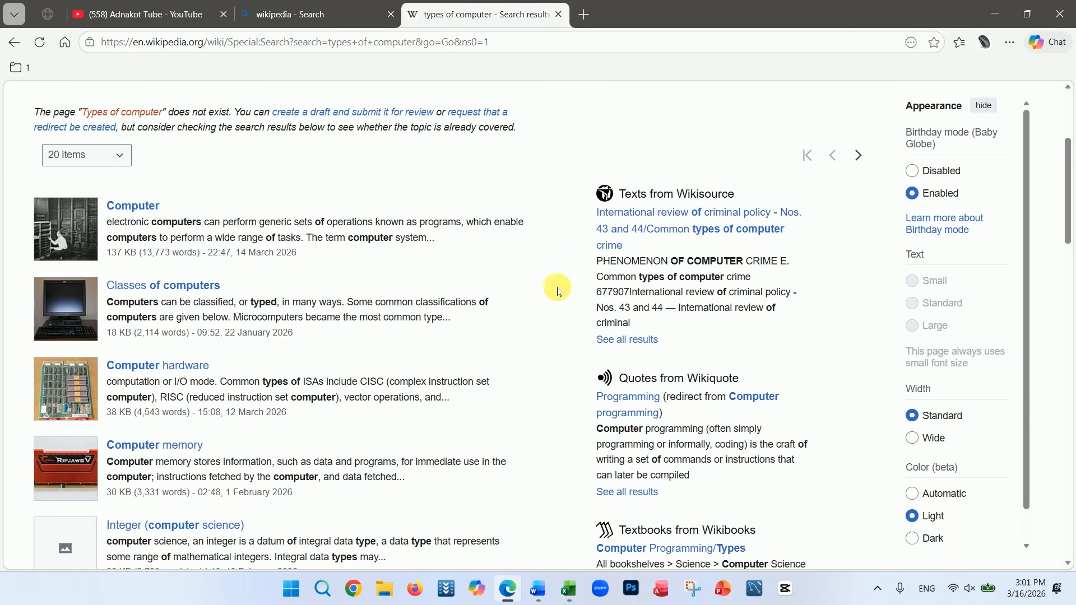
pyautogui.moveTo(620, 194); pyautogui.dragTo(804, 312)
pyautogui.click(830, 273)
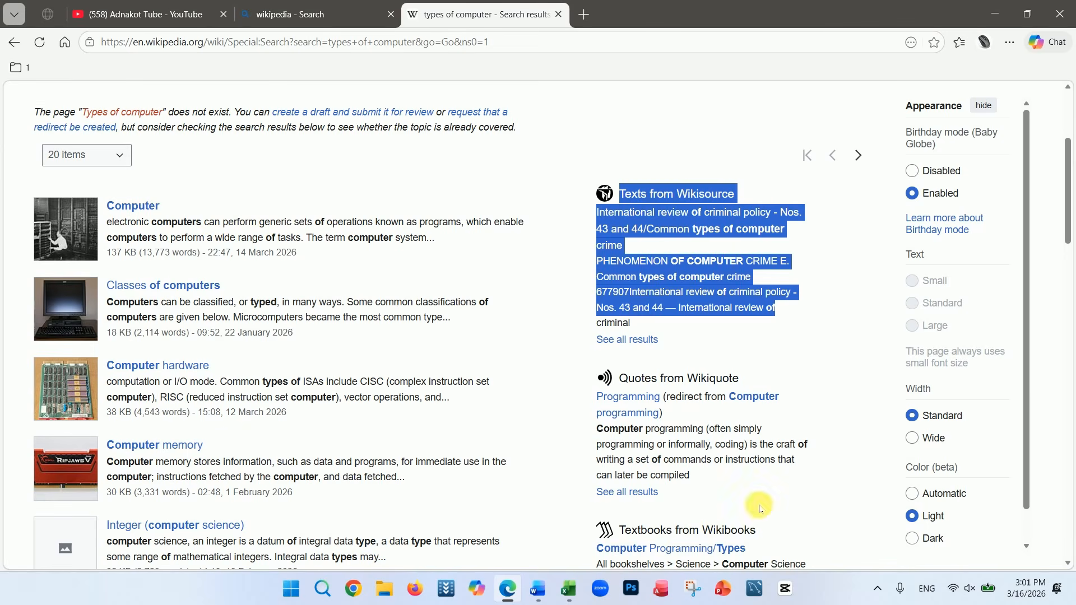
# Step: Switch back to Word and create a new blank document
pyautogui.click(538, 589)
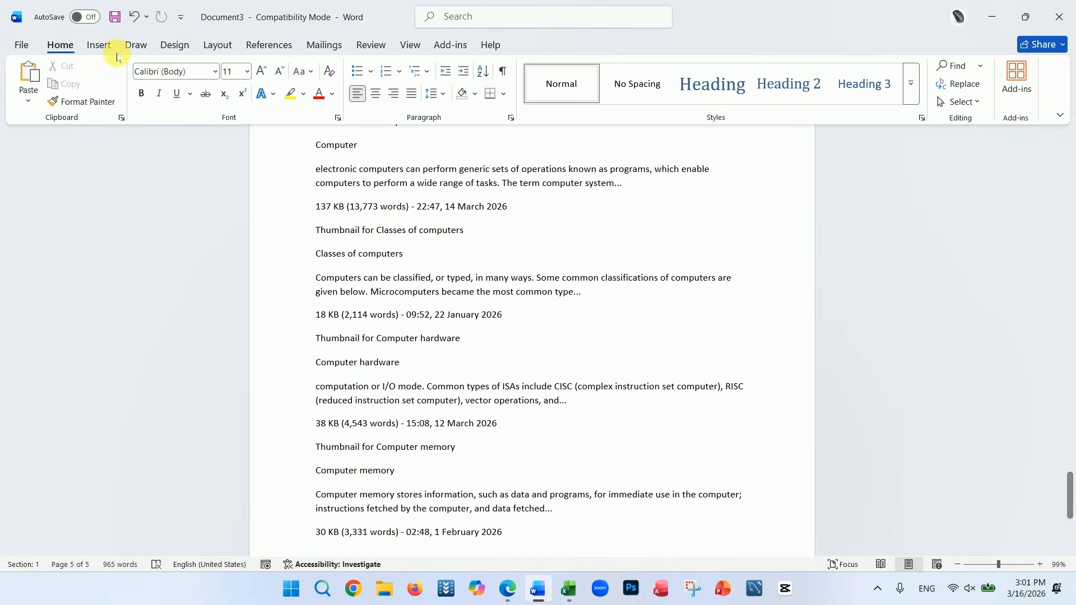
pyautogui.click(20, 46)
pyautogui.click(196, 147)
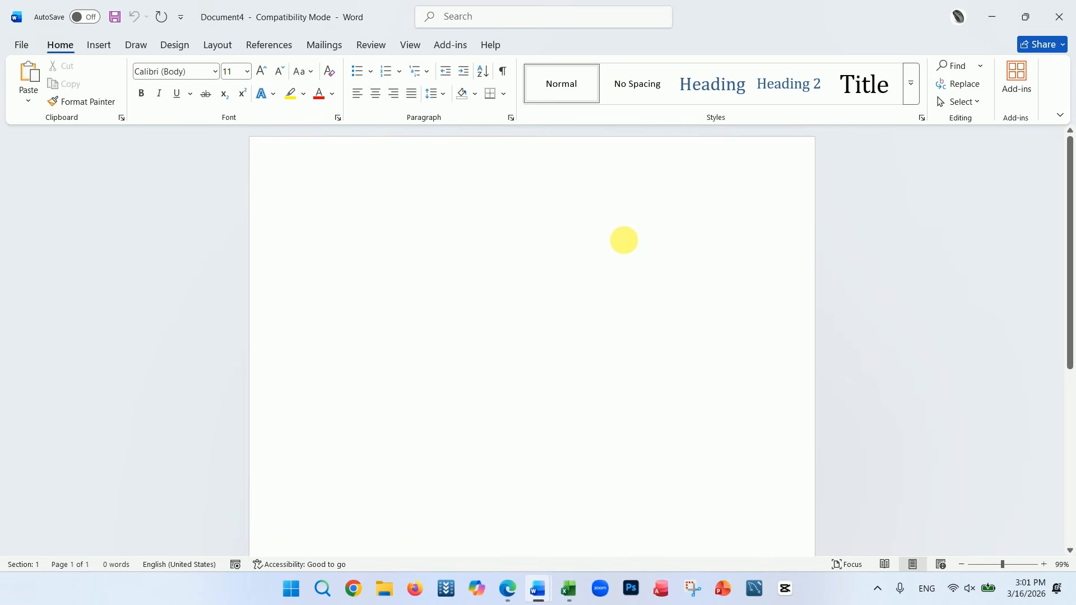
# Step: Paste the copied Wikisource passage into the blank document, undo the paste and paste the passage again
pyautogui.hotkey('ctrl', 'v')
pyautogui.hotkey('ctrl', 'z')
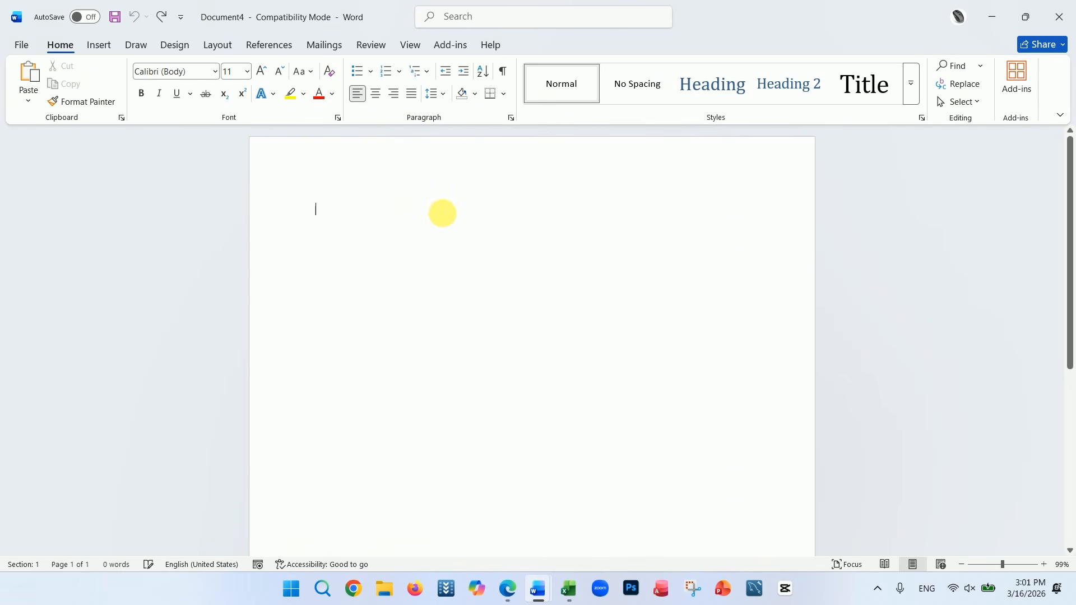
pyautogui.hotkey('ctrl', 'v')
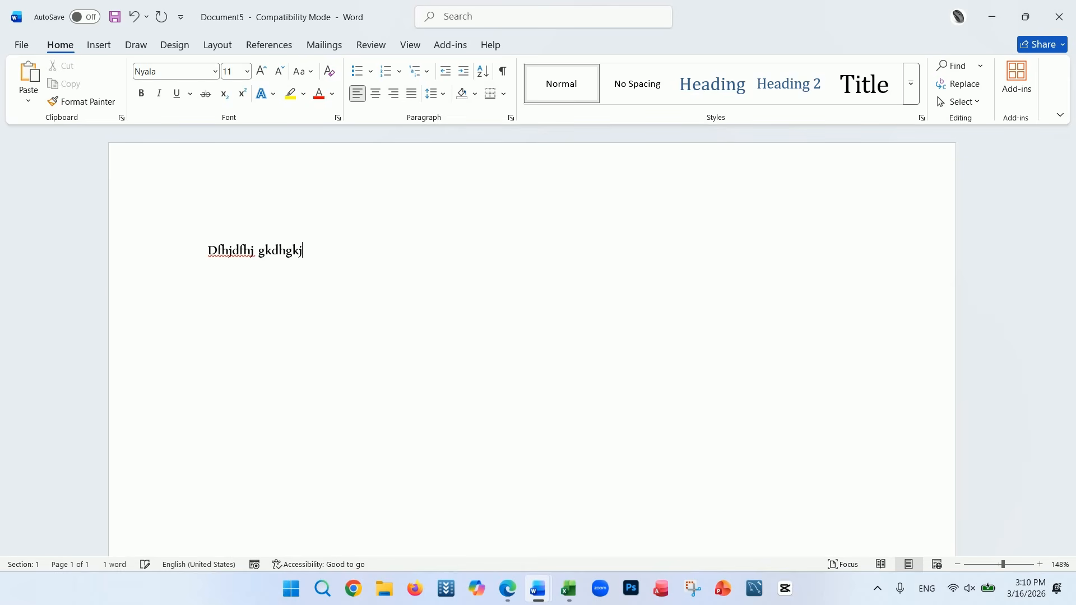
# Step: Add "dghjkhgk" after the sample words and delete all the text on the page
pyautogui.write('dghjkhgk')
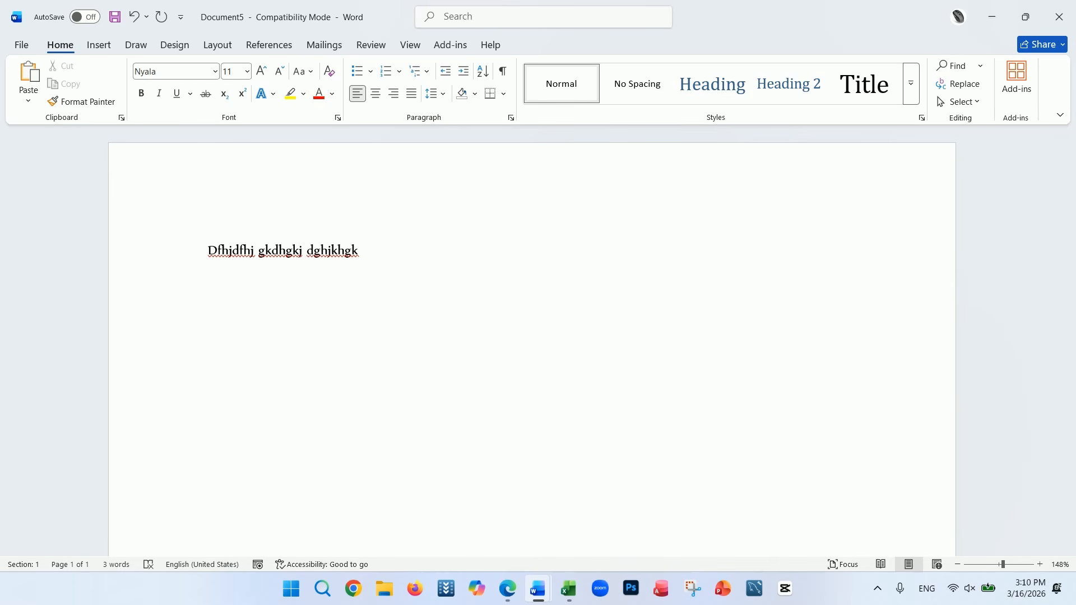
pyautogui.hotkey('ctrl', 'a')
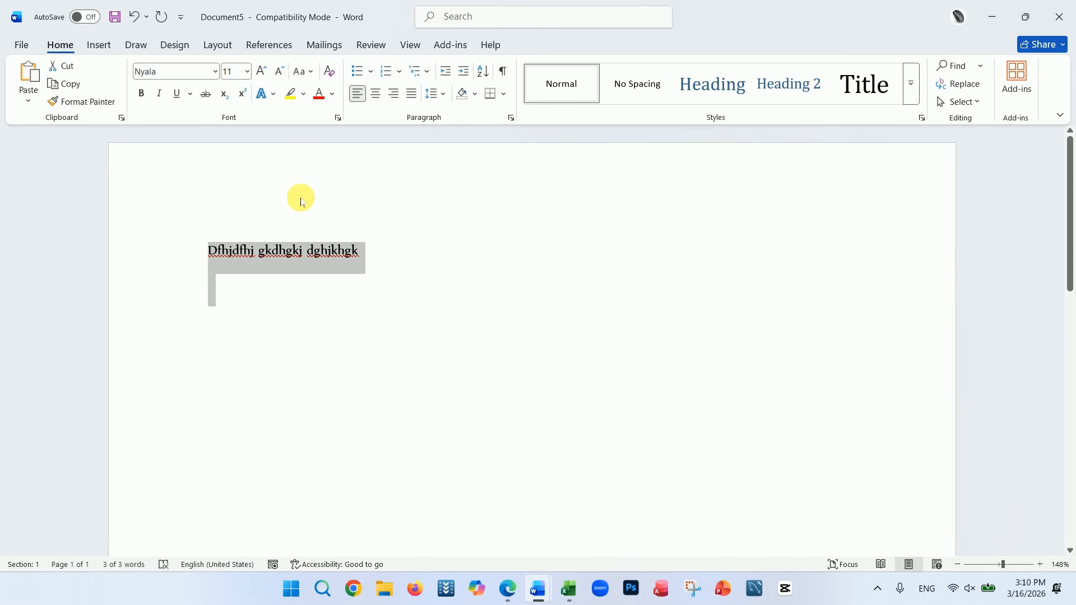
pyautogui.press('Delete')
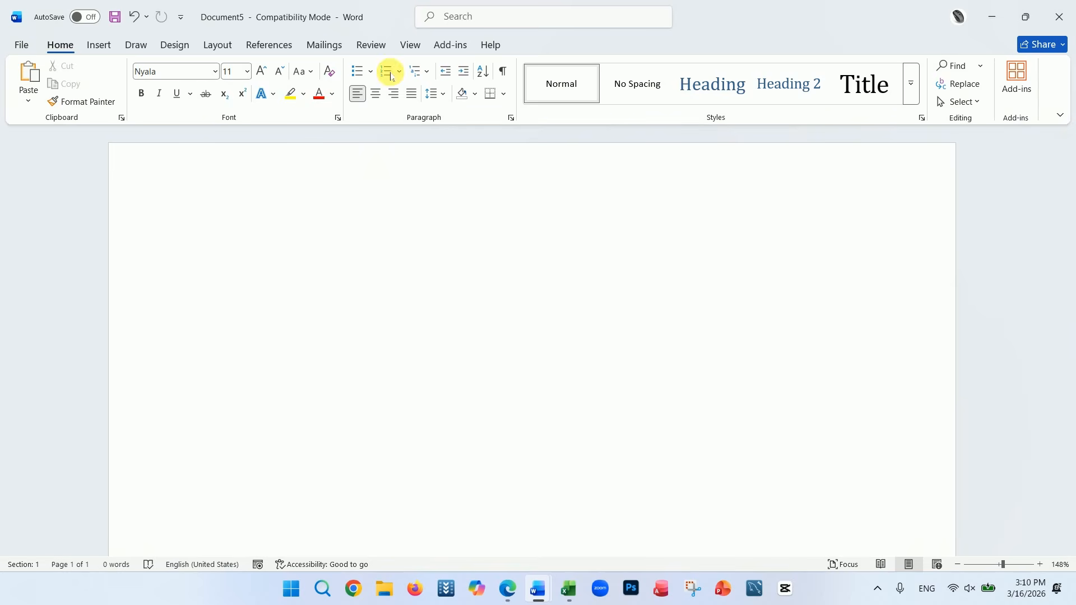
# Step: Set the current document's proofing language options to not check spelling or grammar, keeping English (United States)
pyautogui.click(381, 47)
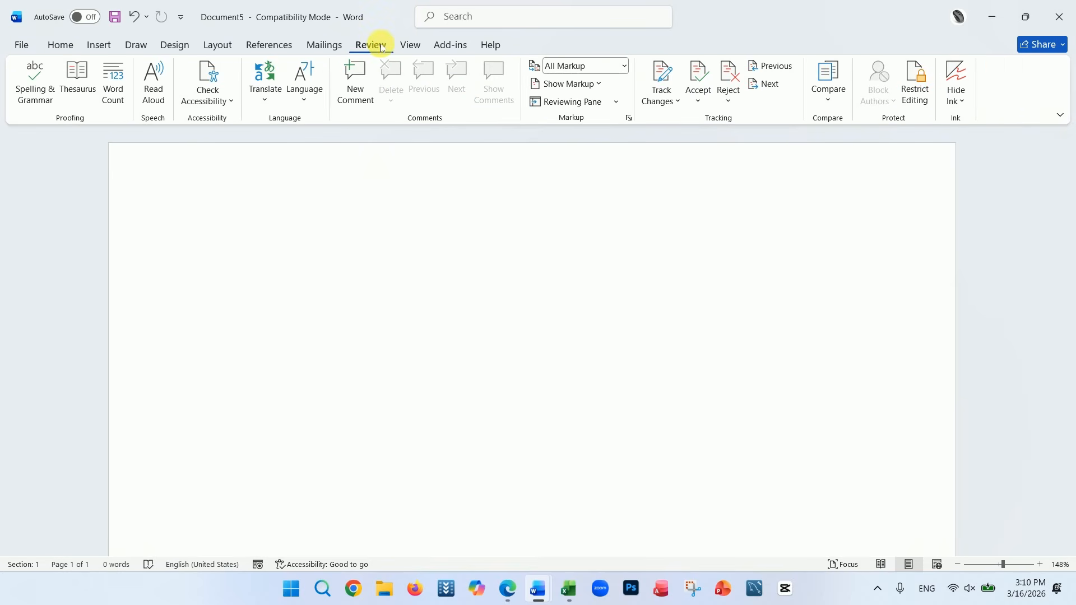
pyautogui.click(310, 96)
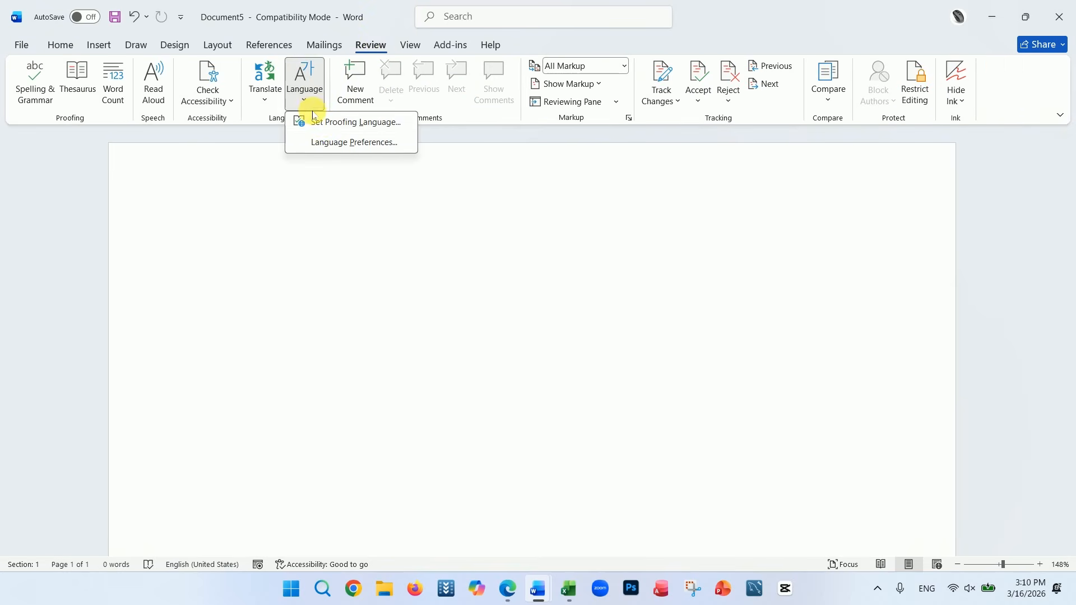
pyautogui.click(350, 123)
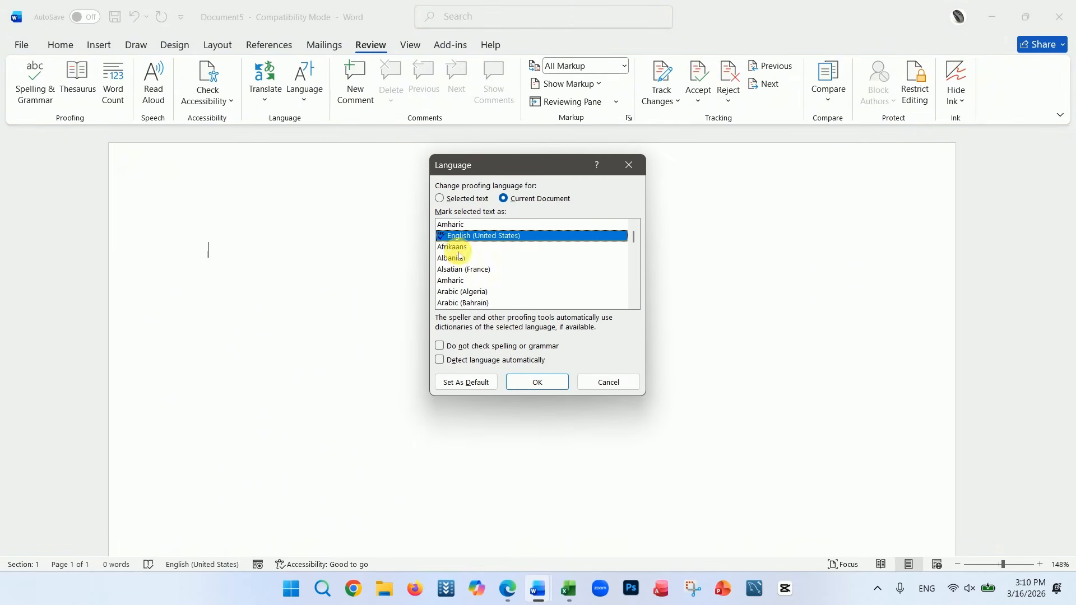
pyautogui.click(455, 352)
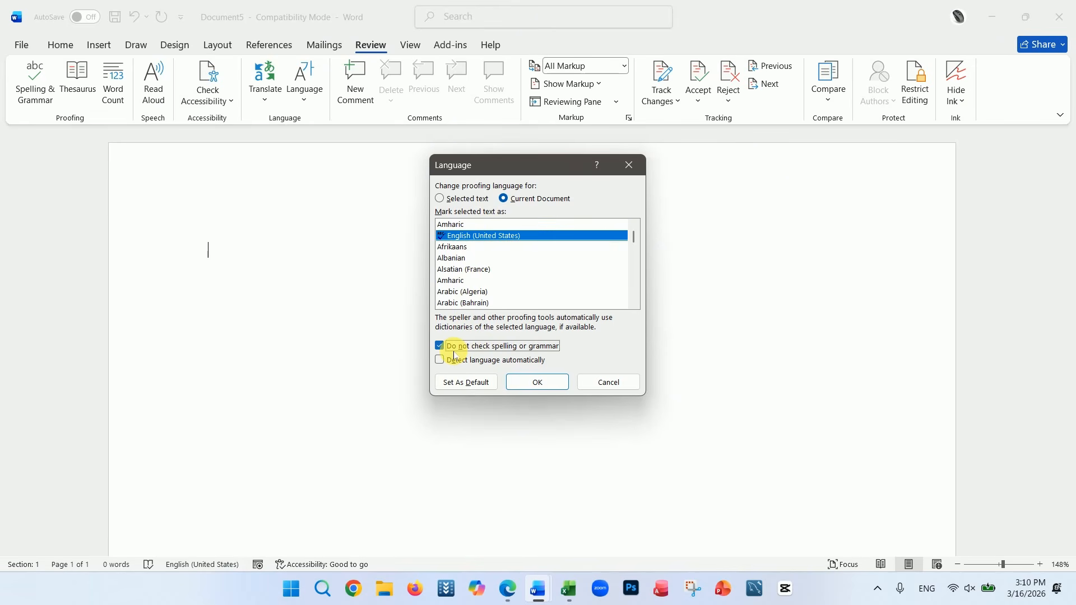
pyautogui.click(521, 377)
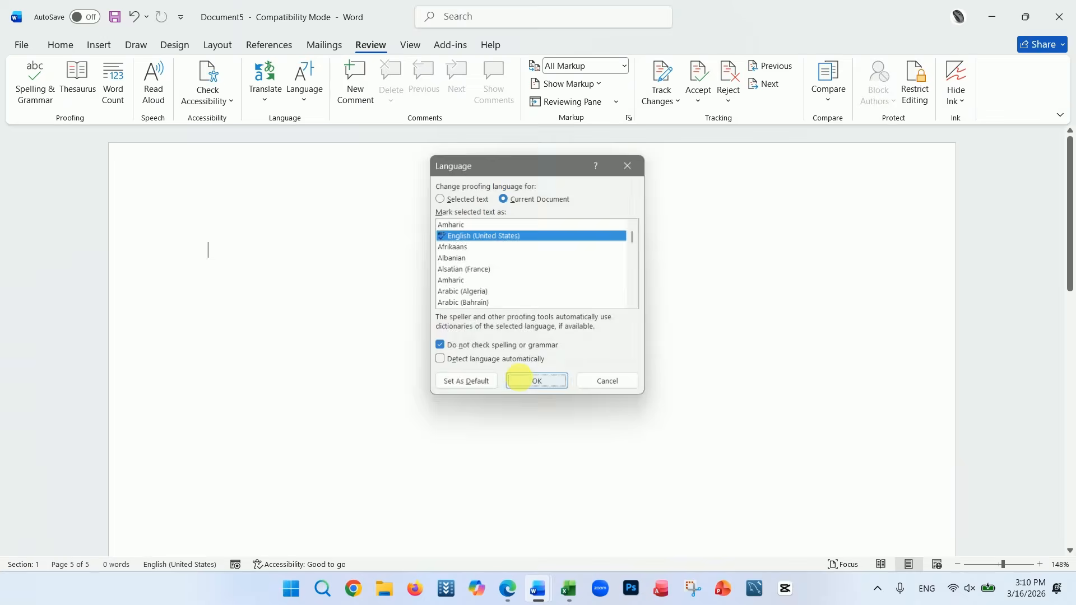
# Step: Enter the sample words "Dfdhjkf", "Dgdgdfgfjg" and "dgfdg" on three separate lines
pyautogui.write('dfdhjkf')
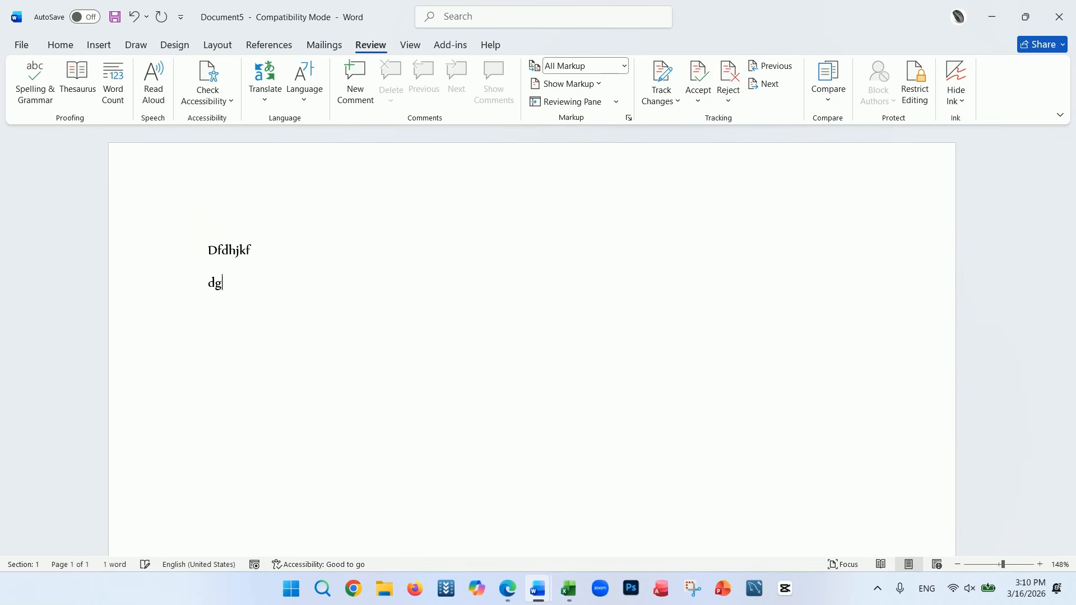
pyautogui.press('Return')
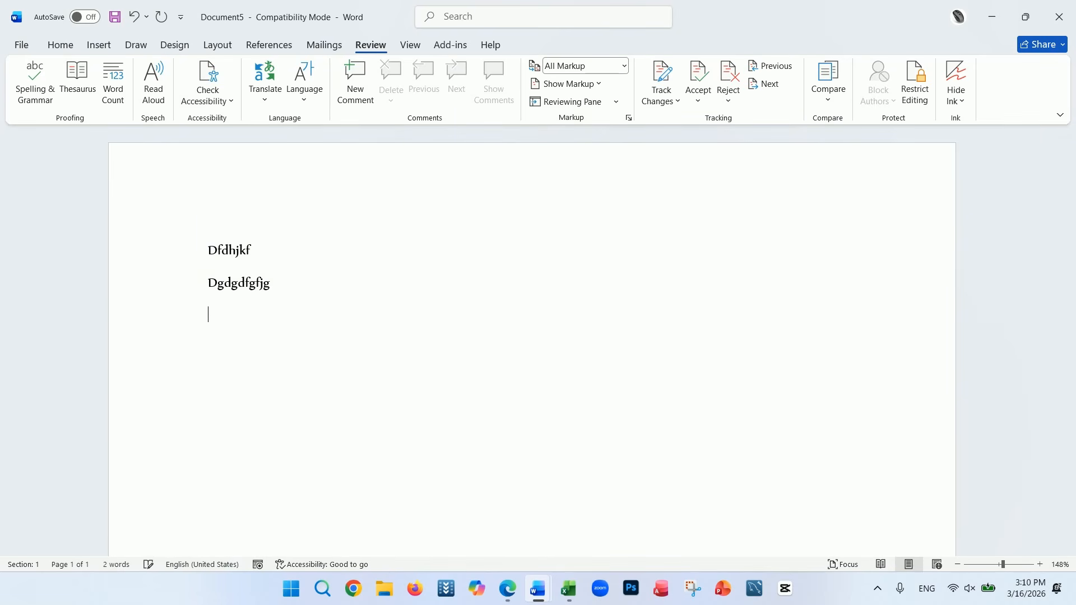
pyautogui.write('dgfdg')
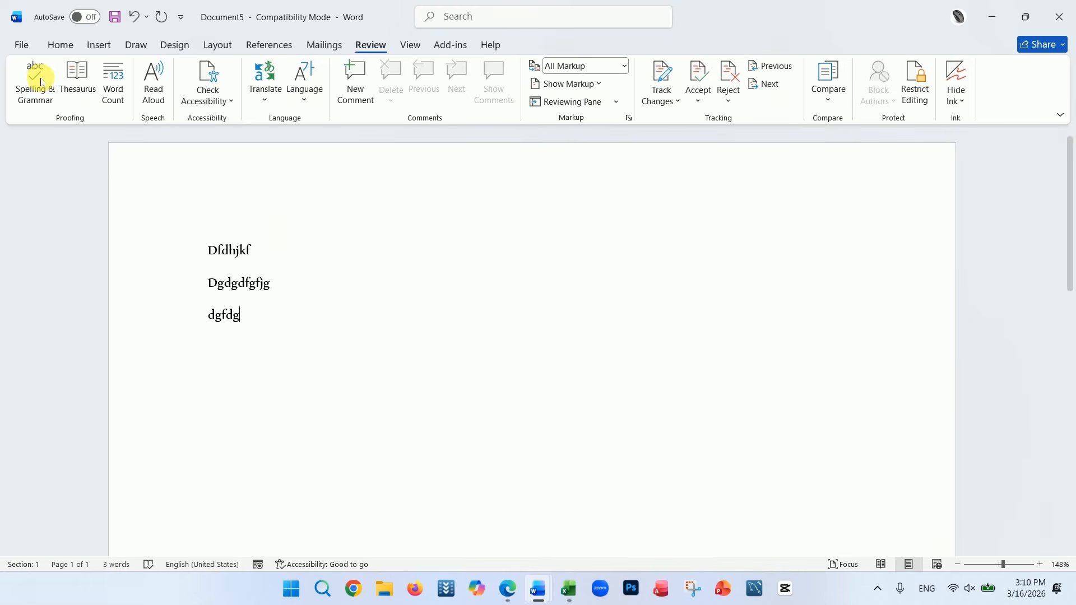
# Step: Examine the spelling and grammar correction settings in the proofing options, and close the options without changes
pyautogui.click(21, 44)
pyautogui.click(40, 548)
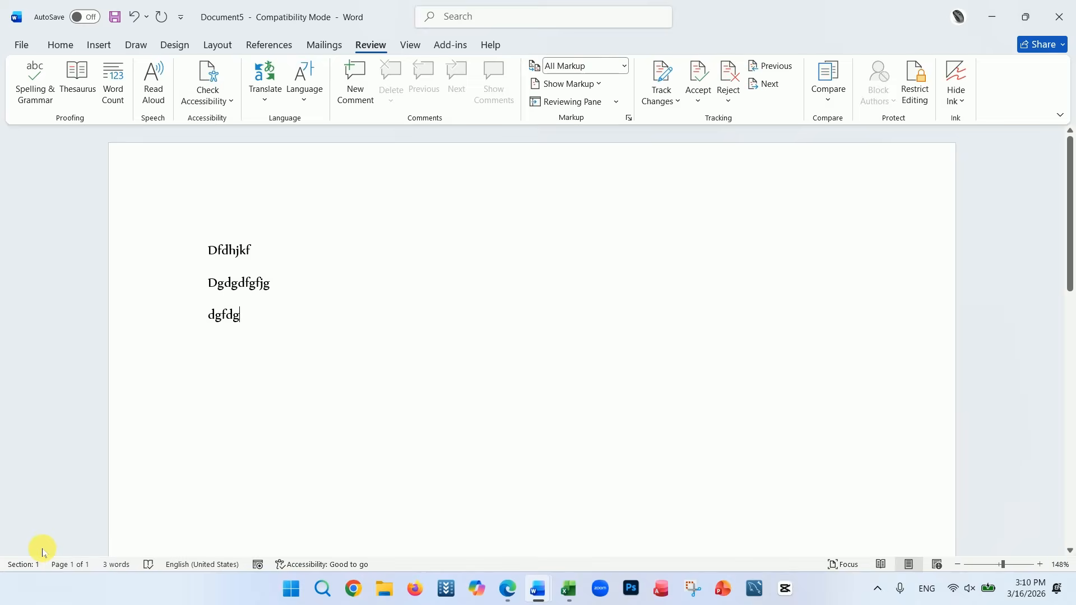
pyautogui.click(280, 159)
pyautogui.click(280, 122)
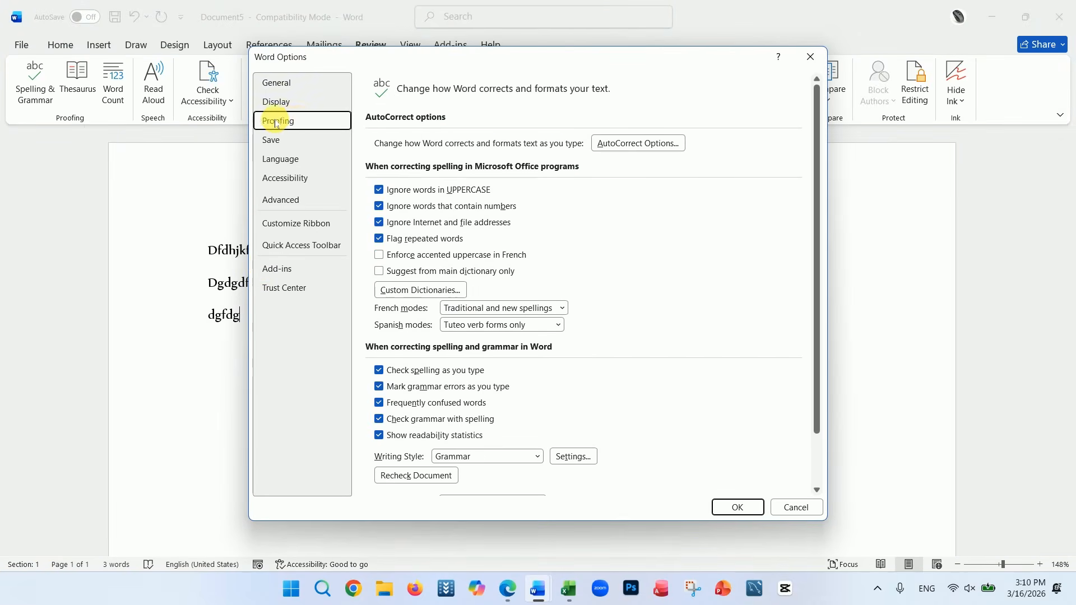
pyautogui.scroll(-1, 481, 371)
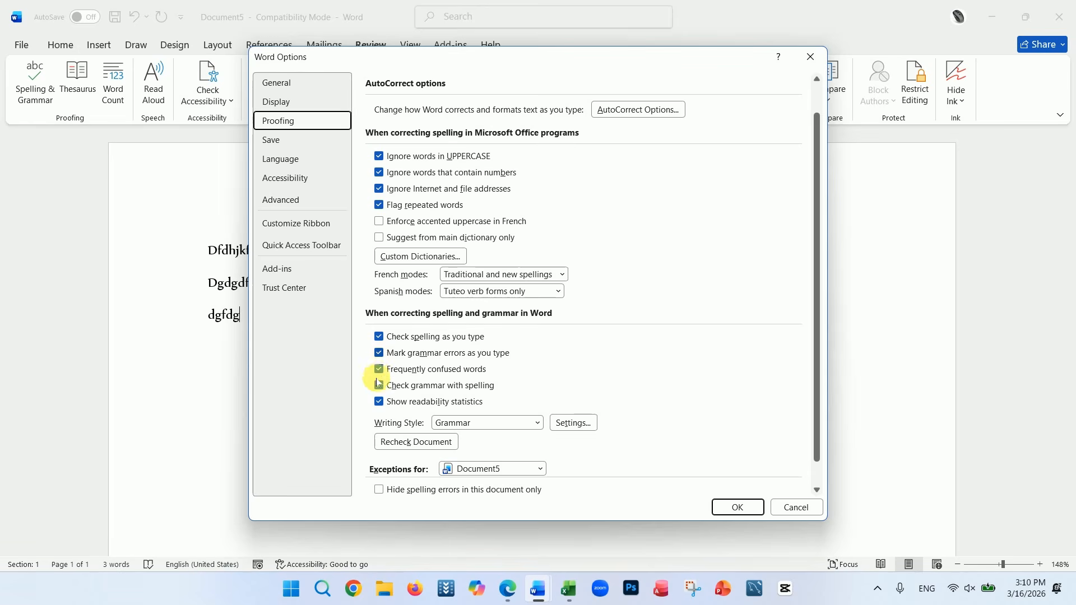
pyautogui.click(811, 56)
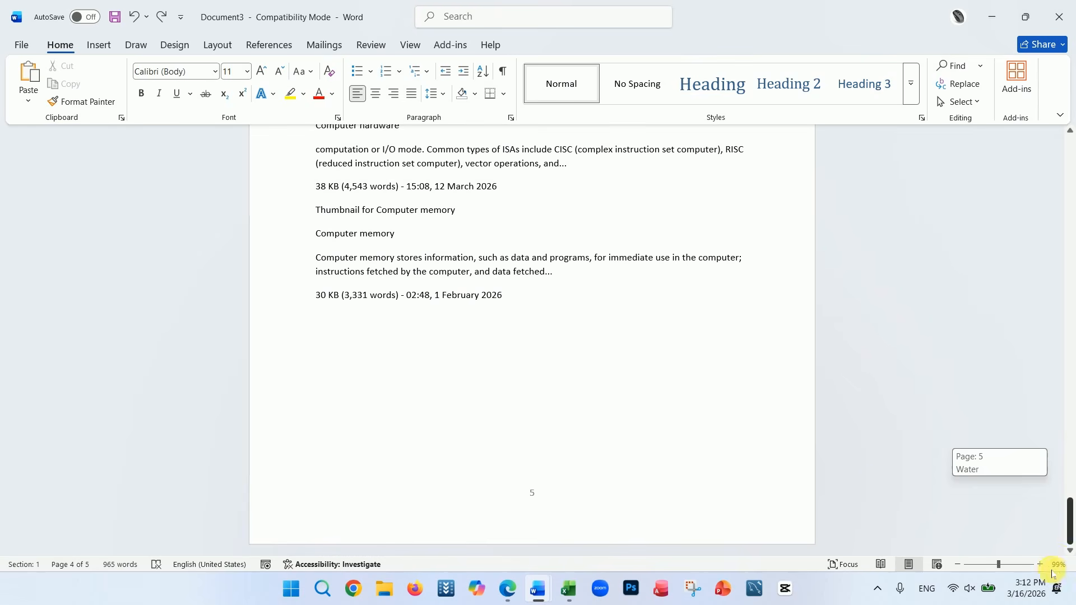
# Step: Start a new page after the pasted Wikipedia text in Document3 and insert a table with 34 columns and 20 rows
pyautogui.hotkey('ctrl', 'Return')
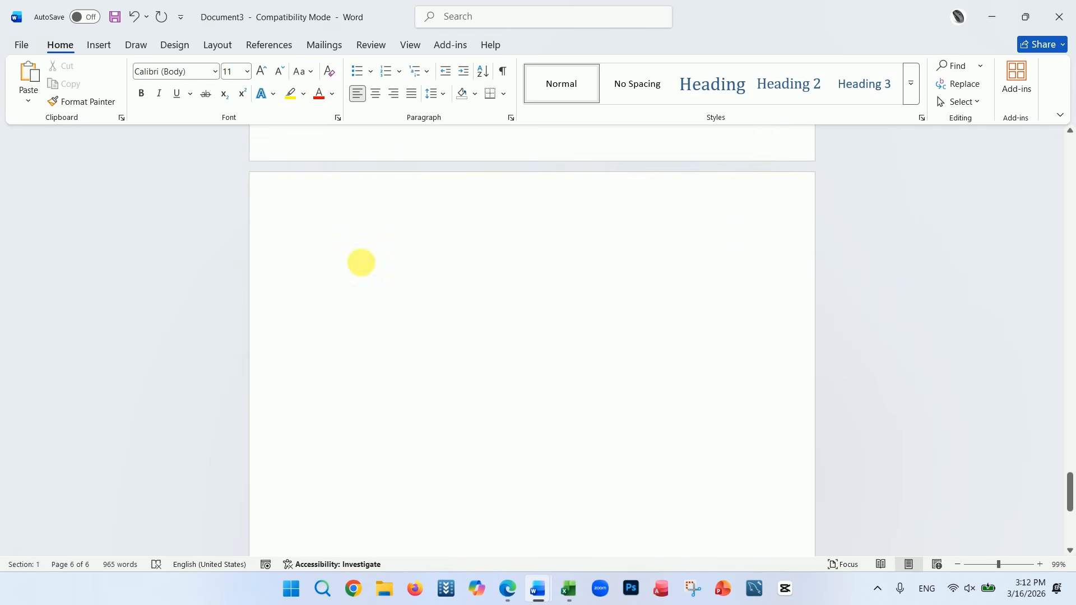
pyautogui.click(102, 46)
pyautogui.click(112, 71)
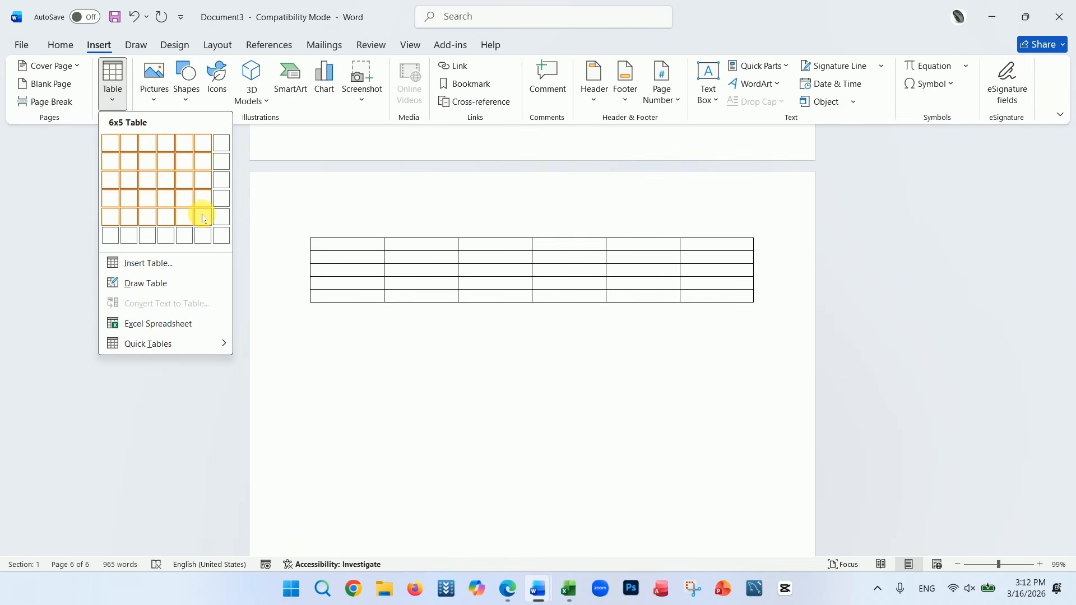
pyautogui.click(150, 267)
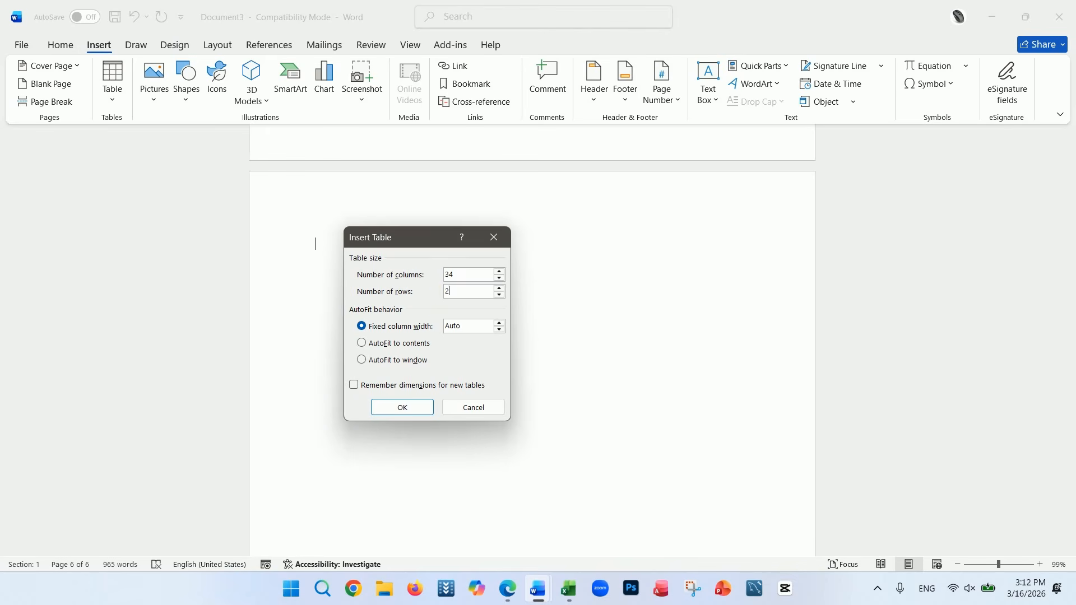
pyautogui.press('Return')
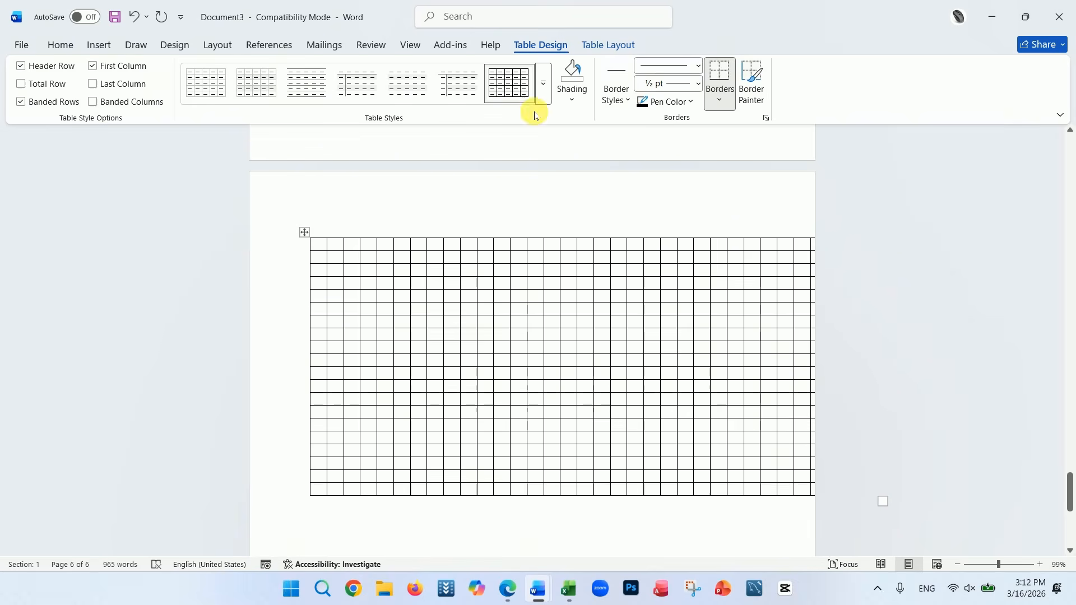
# Step: Autofit the table to the window so that all its columns stay within the page margins
pyautogui.click(606, 50)
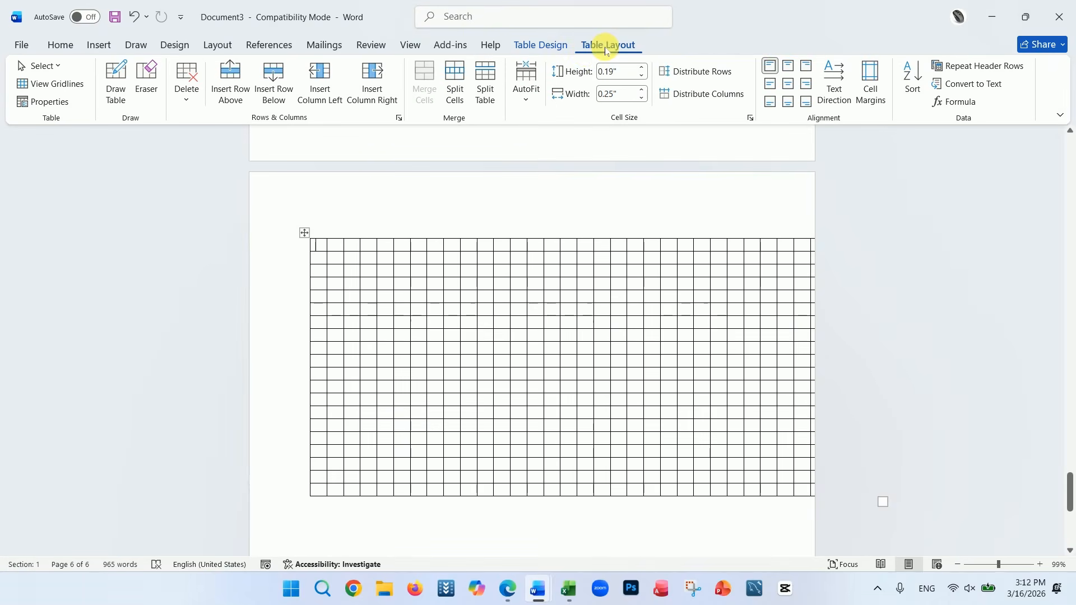
pyautogui.click(527, 102)
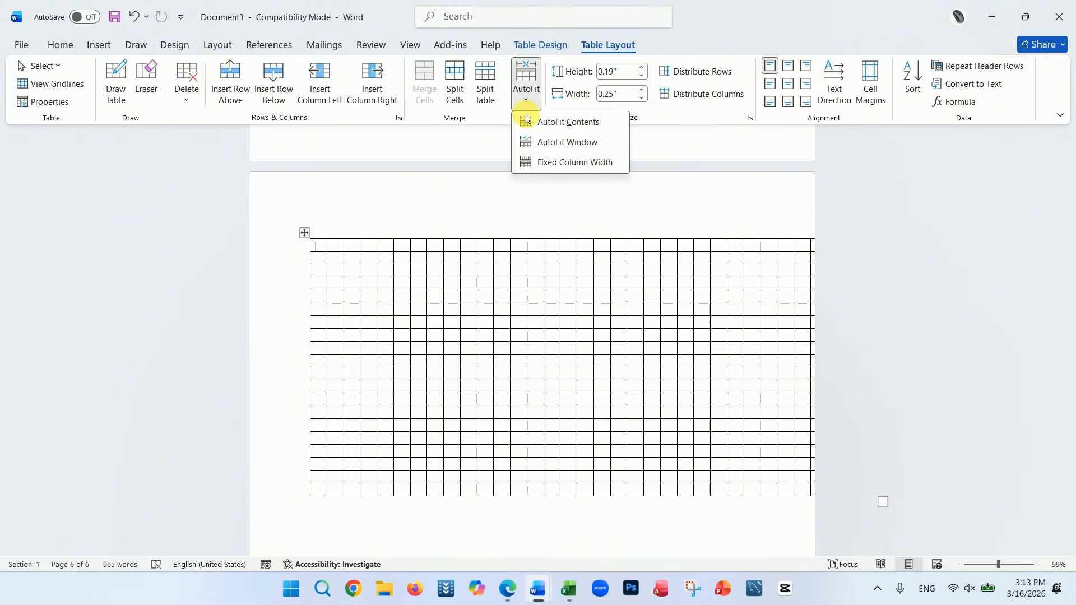
pyautogui.click(566, 142)
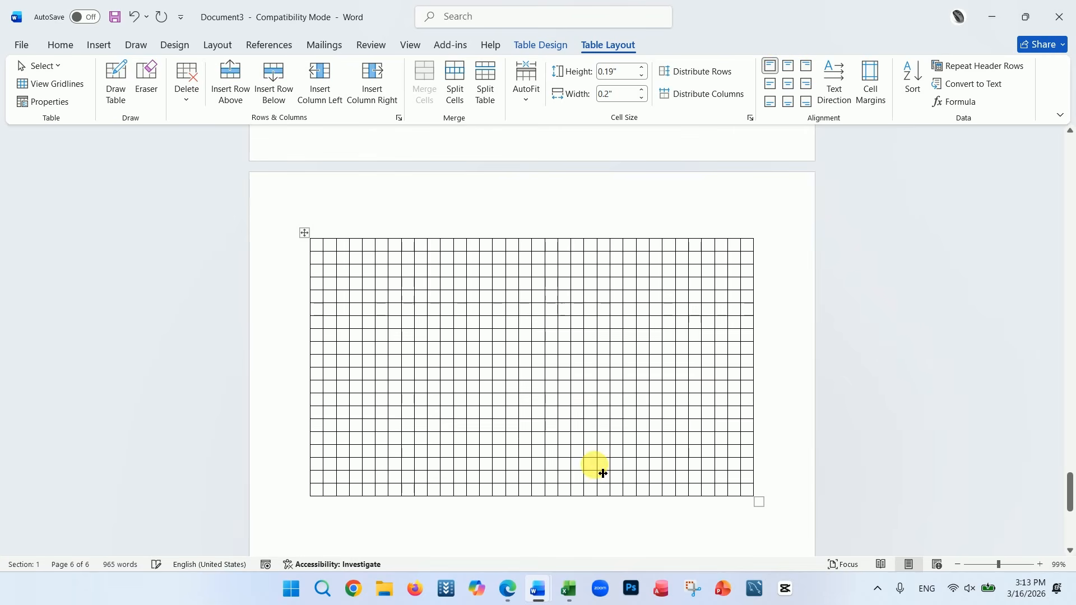
pyautogui.click(996, 564)
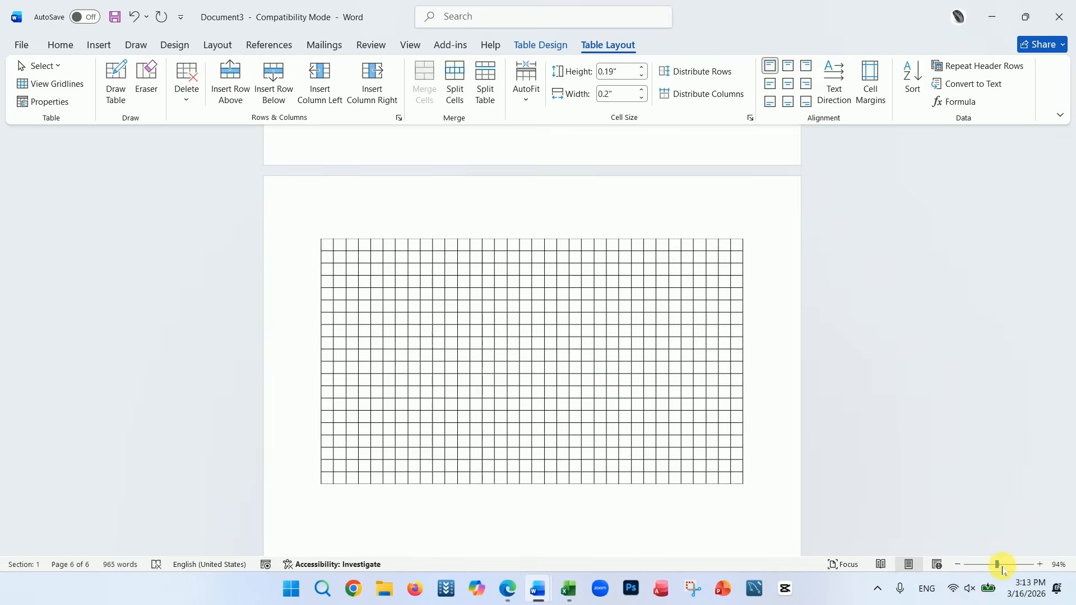
pyautogui.moveTo(1013, 568); pyautogui.dragTo(1008, 565)
pyautogui.click(996, 565)
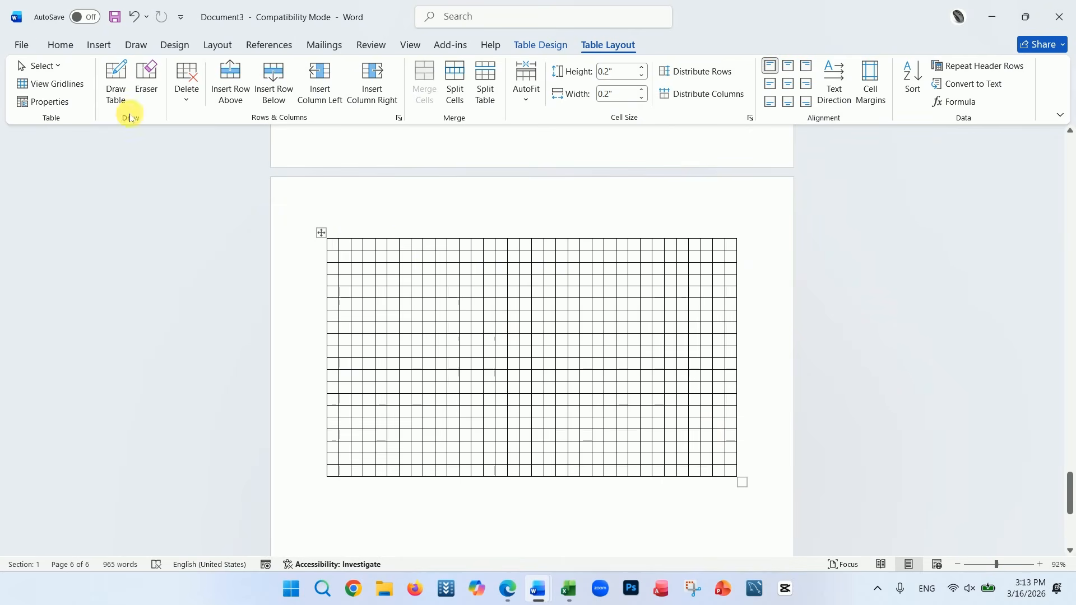
# Step: Check the pages in the print preview, going back to page 2 and forward to page 6, and return to the document
pyautogui.click(22, 45)
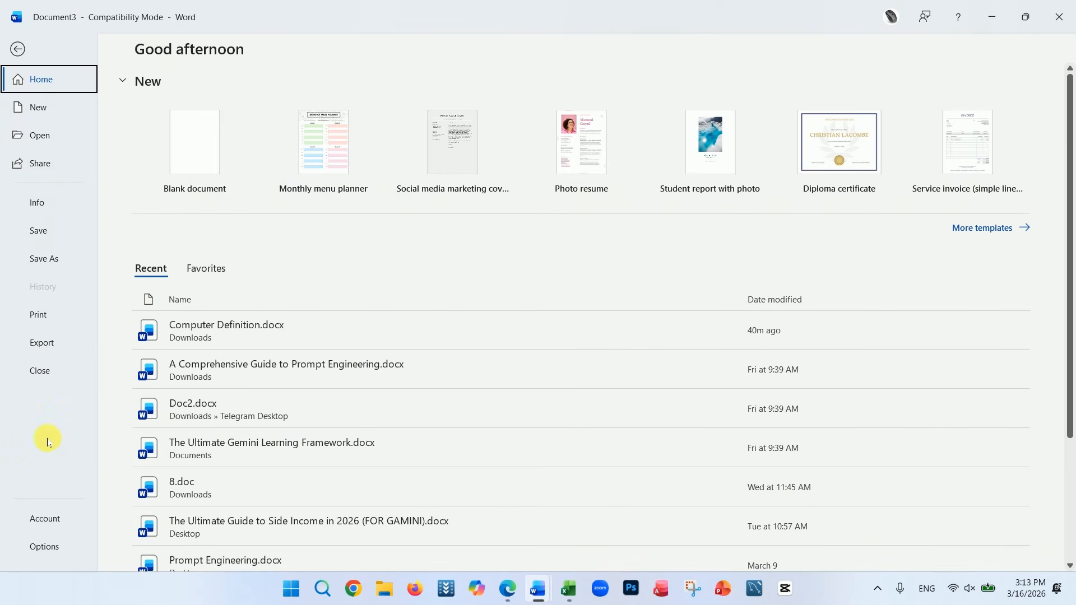
pyautogui.click(31, 314)
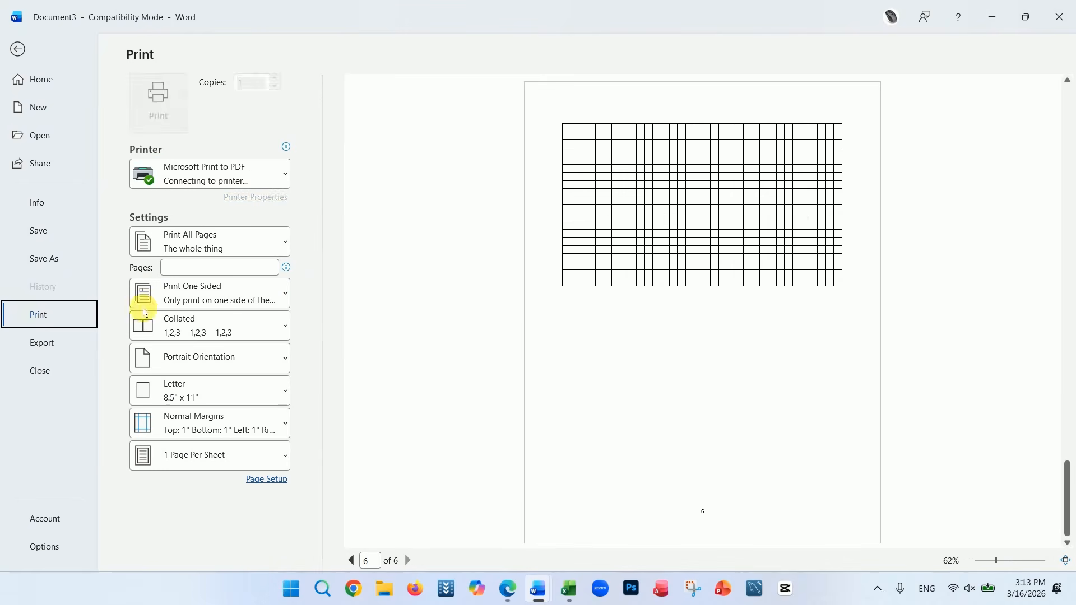
pyautogui.click(351, 560)
pyautogui.click(351, 561)
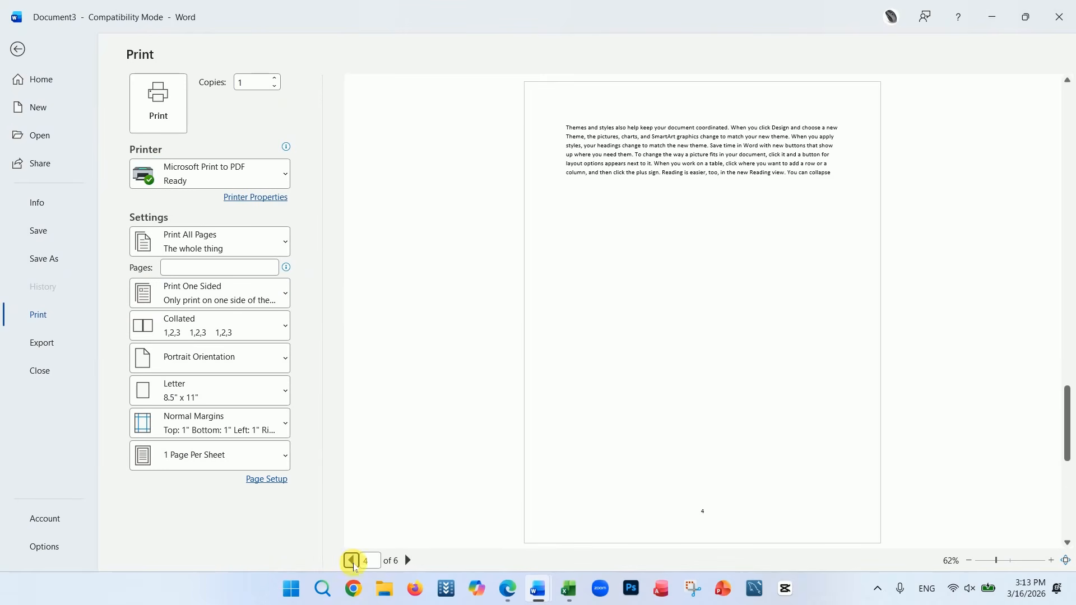
pyautogui.click(351, 561)
pyautogui.click(352, 561)
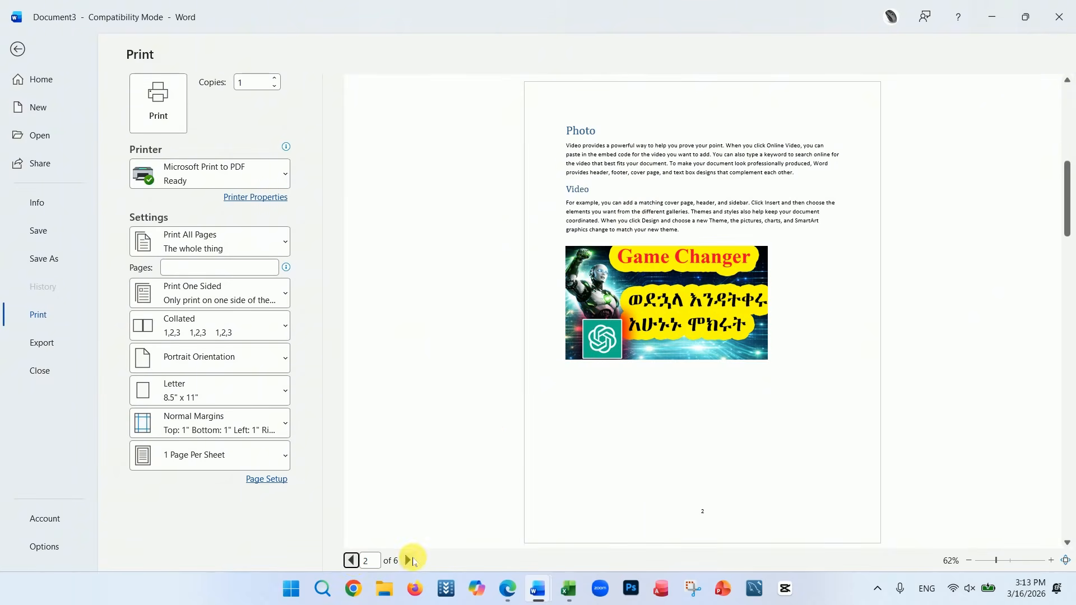
pyautogui.click(408, 561)
pyautogui.click(408, 560)
pyautogui.click(408, 560)
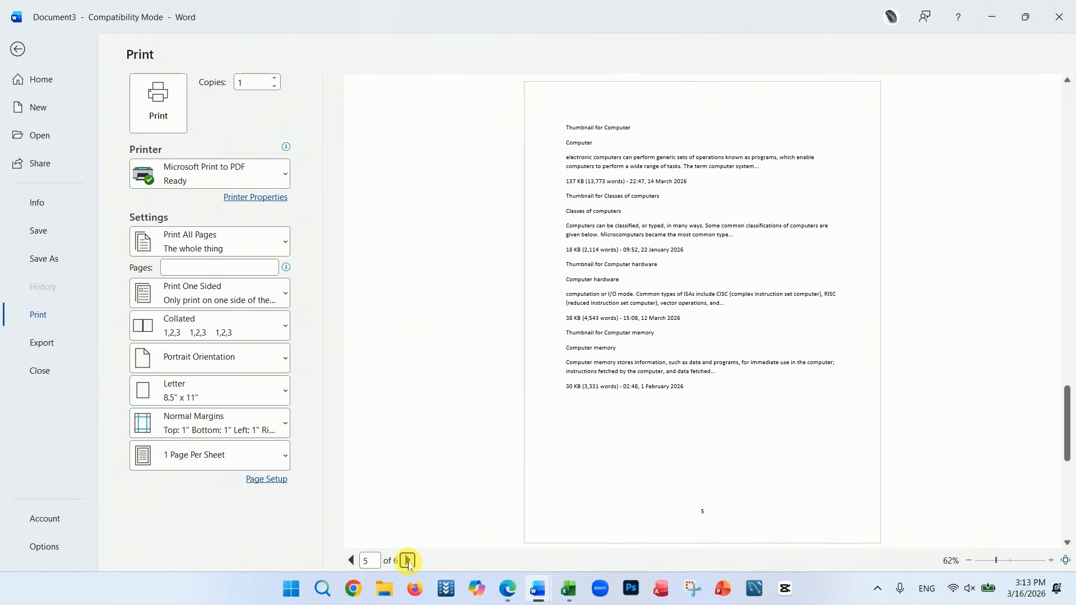
pyautogui.click(407, 560)
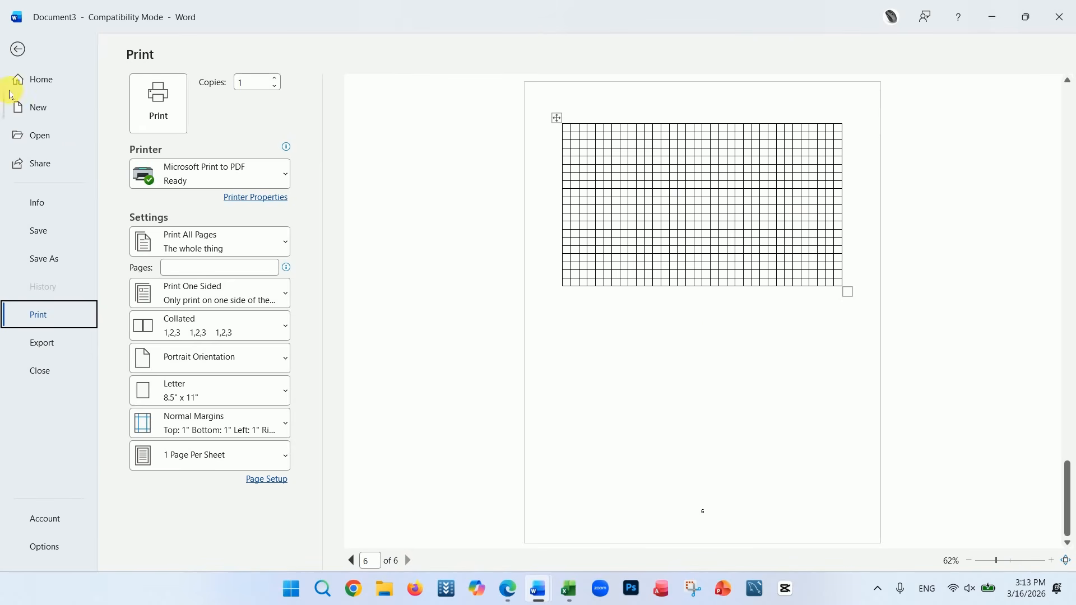
pyautogui.click(13, 52)
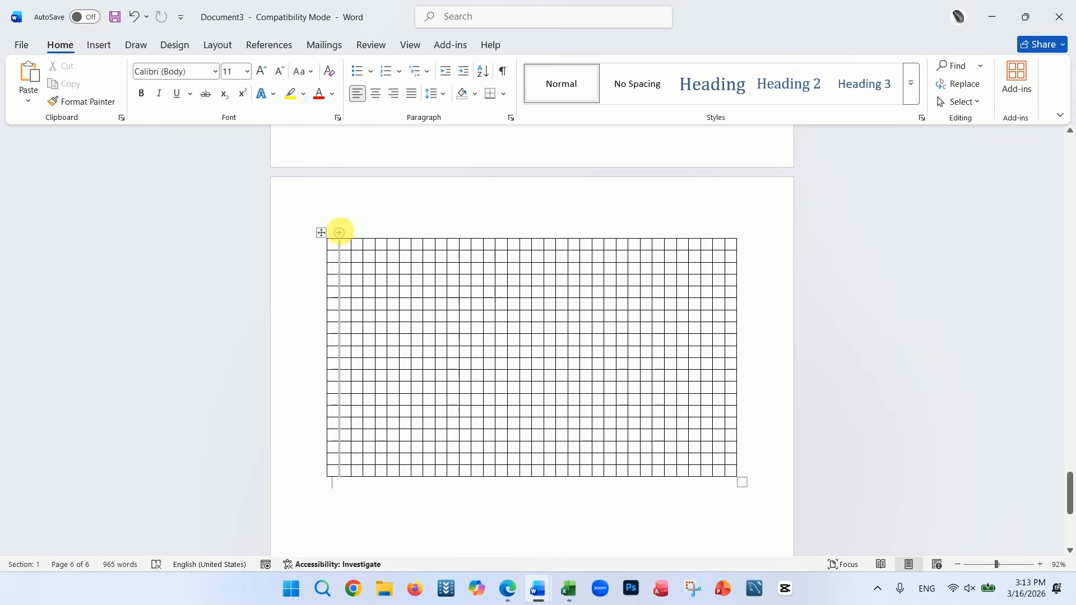
pyautogui.moveTo(338, 232)
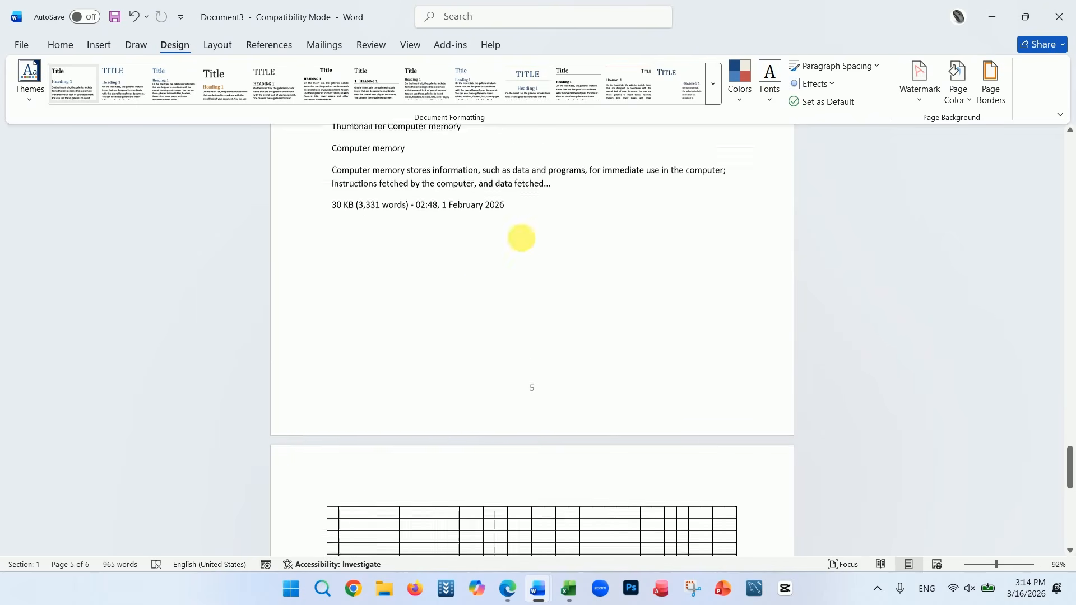
pyautogui.scroll(-2, 522, 238)
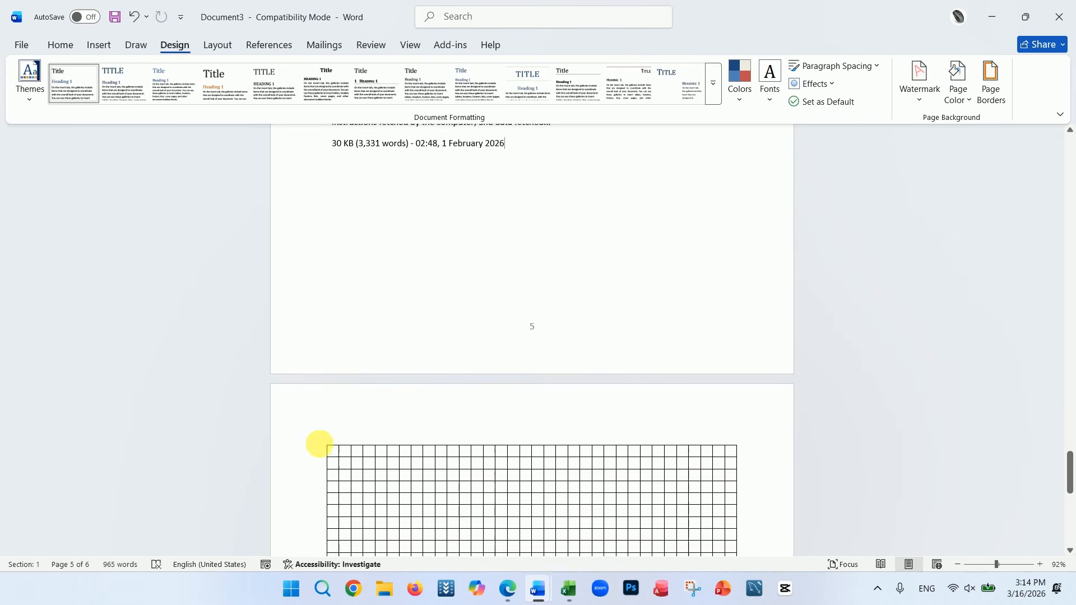
pyautogui.click(327, 447)
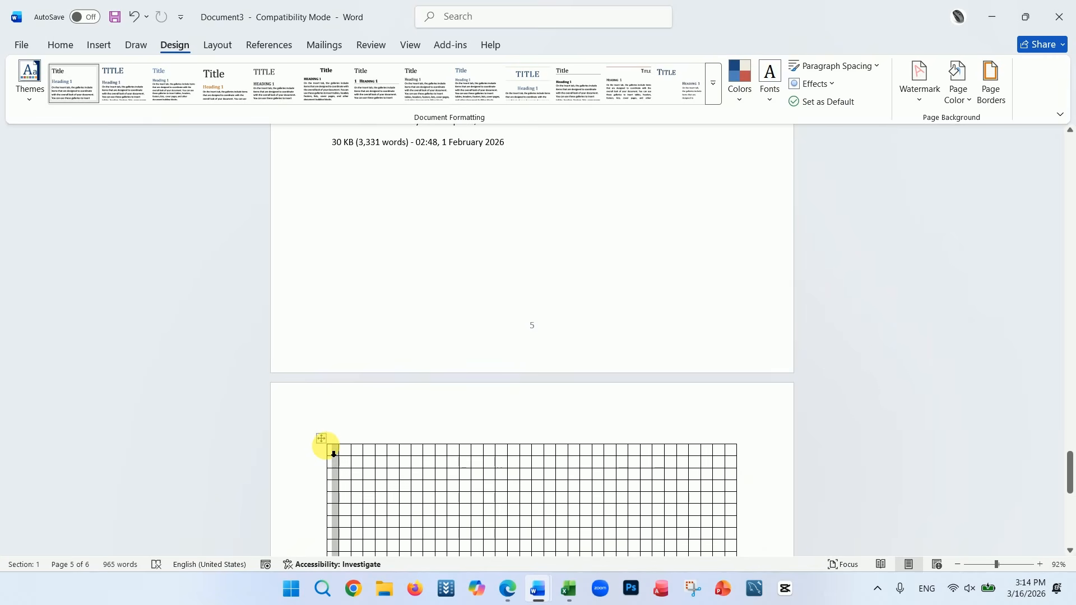
pyautogui.moveTo(312, 414); pyautogui.dragTo(359, 437)
pyautogui.click(360, 438)
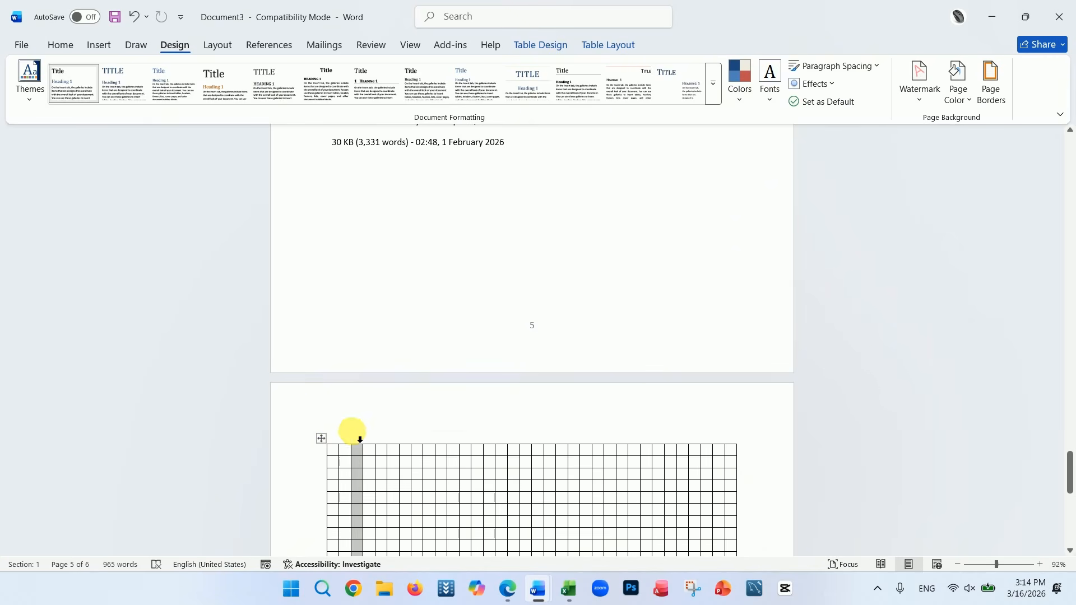
pyautogui.doubleClick(512, 149)
pyautogui.scroll(8, 517, 224)
pyautogui.press('Escape')
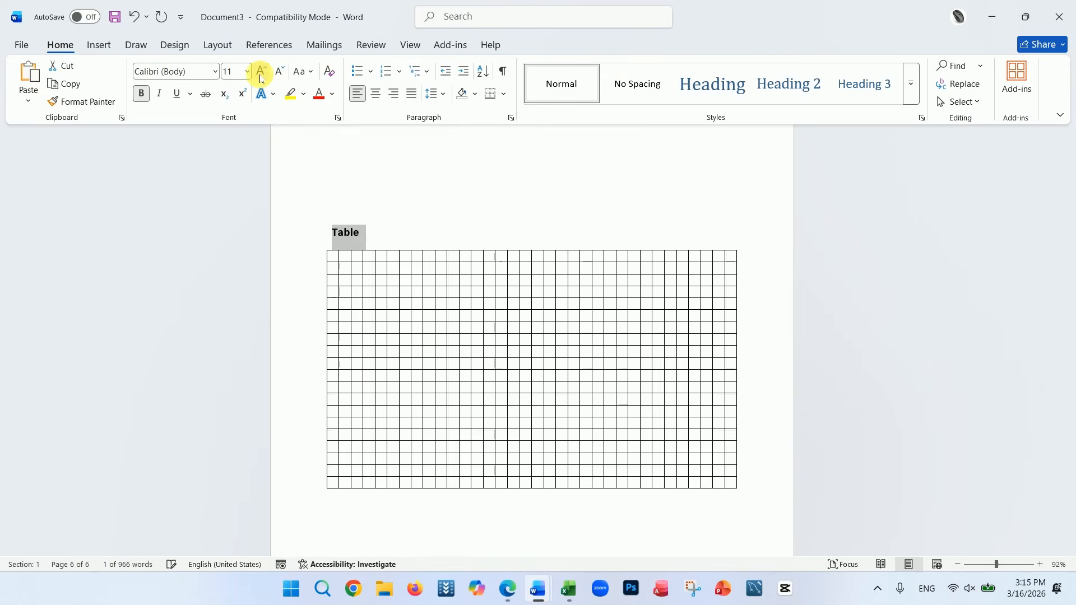
# Step: Enlarge the bold word "Table" above the table to 72 pt and place the cursor in it
pyautogui.click(261, 71)
pyautogui.click(262, 71)
pyautogui.click(261, 71)
pyautogui.click(619, 313)
pyautogui.scroll(1, 611, 310)
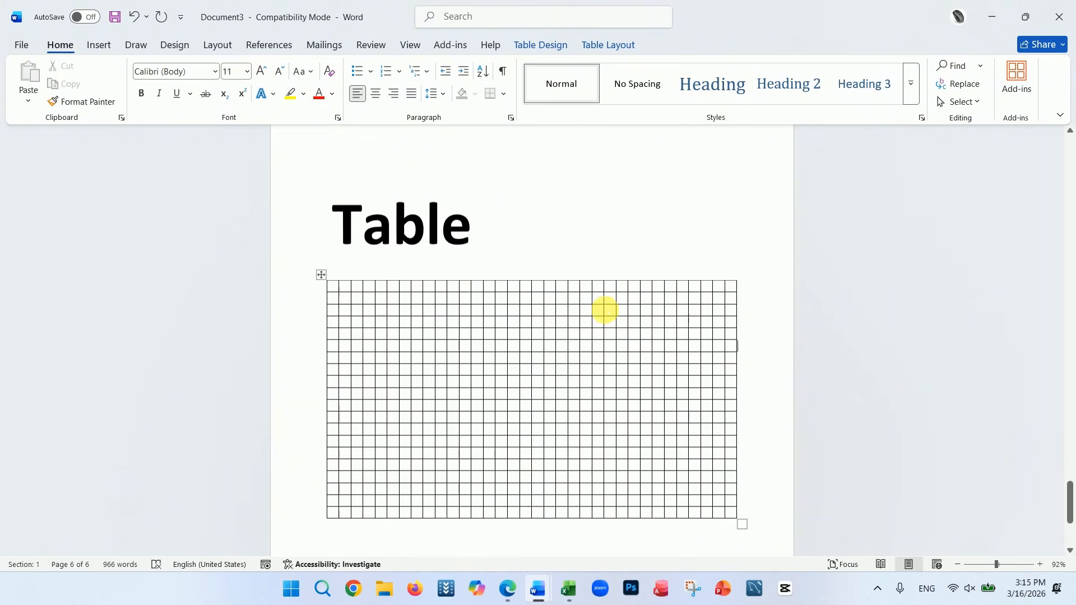
pyautogui.click(349, 243)
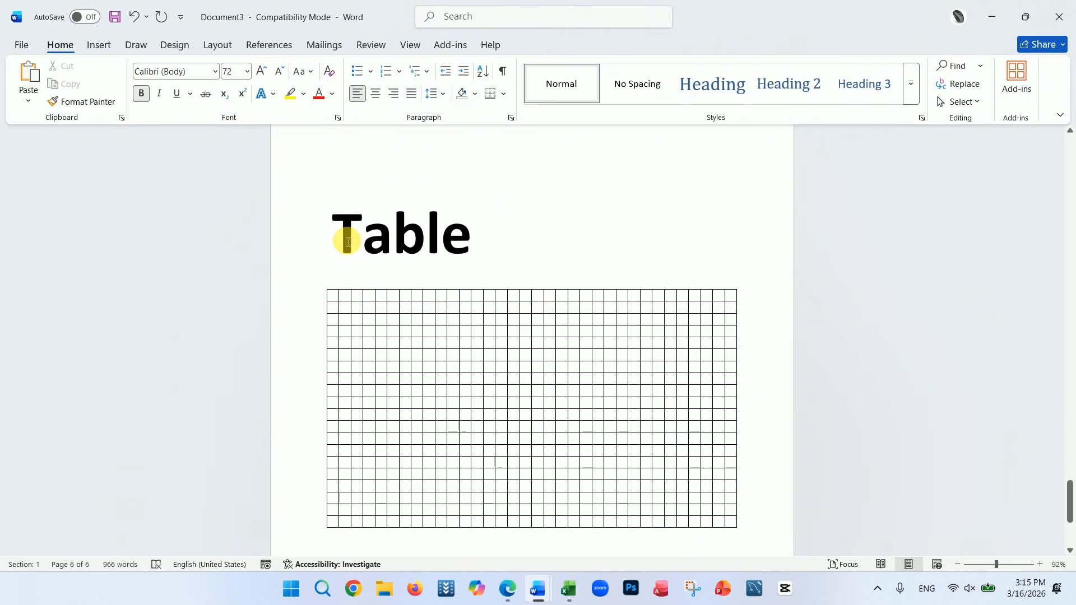
# Step: Insert a Next Page section break in front of the large word "Table"
pyautogui.click(219, 44)
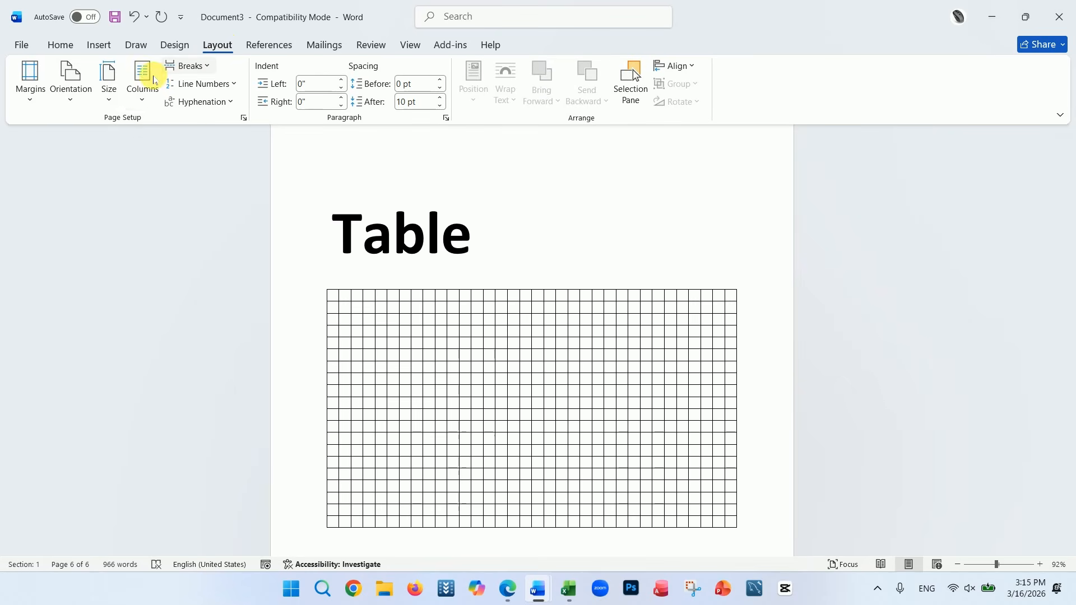
pyautogui.click(193, 66)
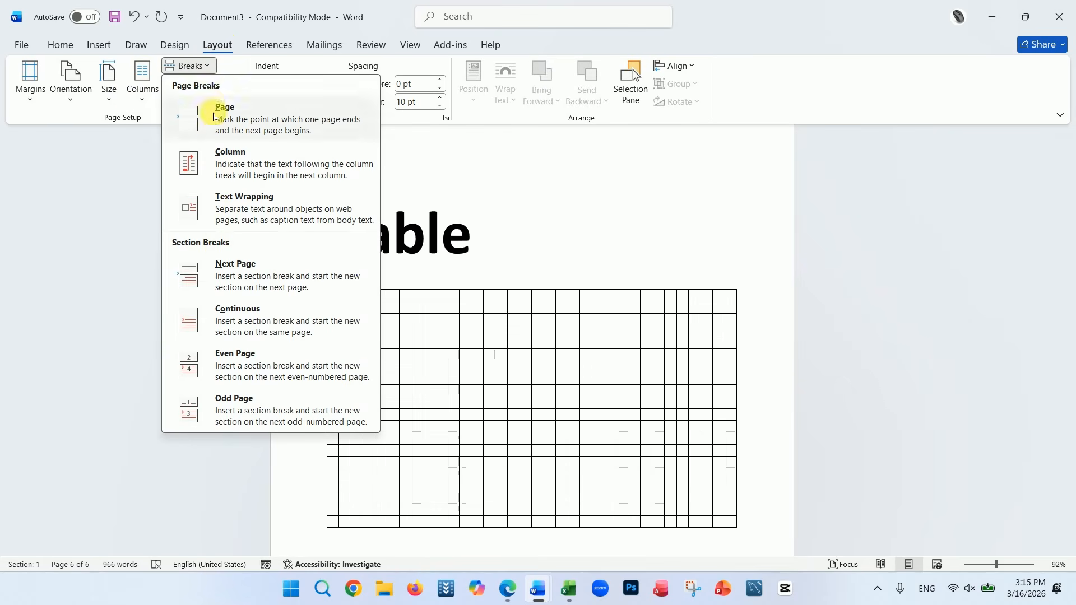
pyautogui.click(218, 273)
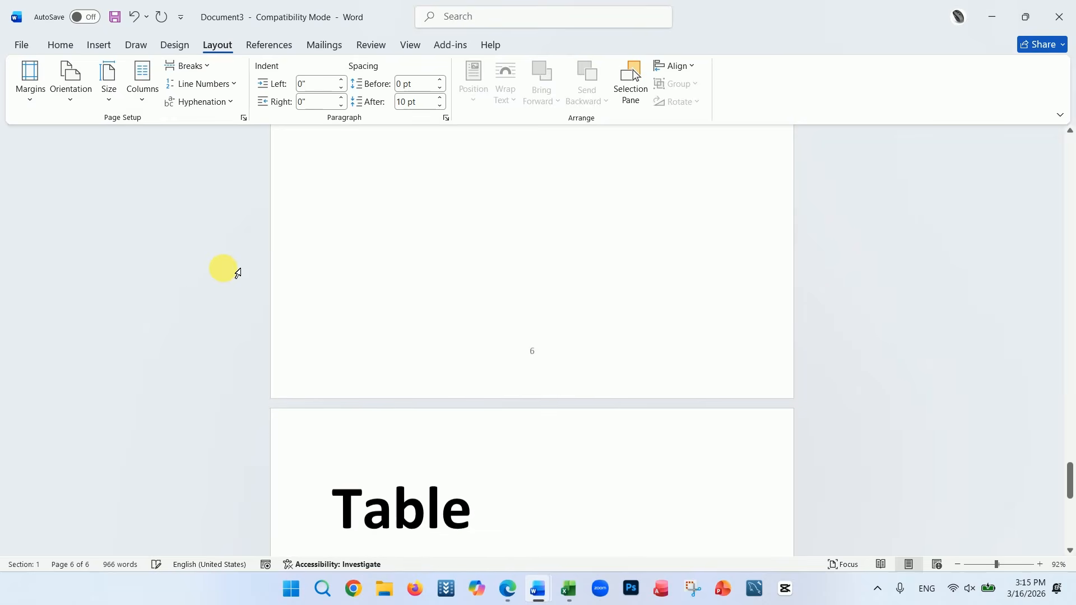
pyautogui.scroll(-4, 476, 324)
pyautogui.scroll(-2, 479, 329)
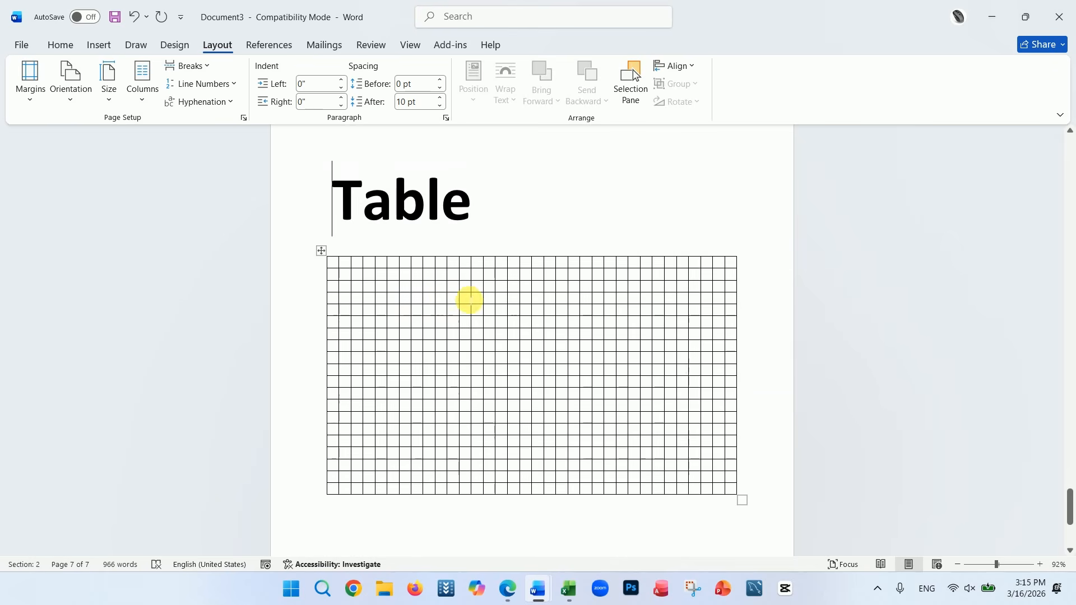
# Step: Delete the blank page 6 ahead of the table page with formatting marks shown, and hide the marks again
pyautogui.scroll(10, 421, 290)
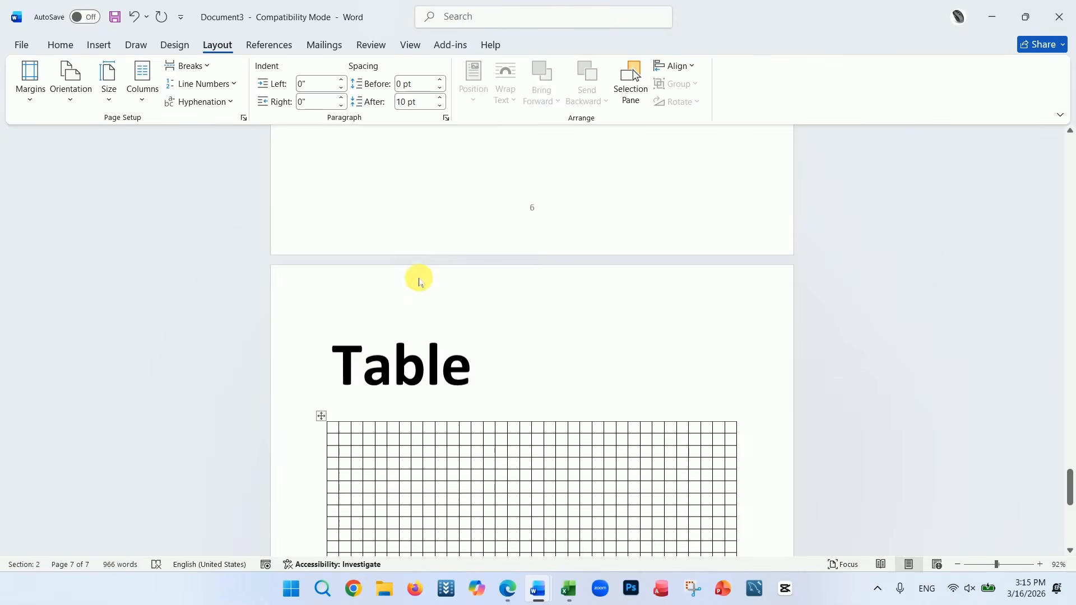
pyautogui.scroll(-2, 438, 310)
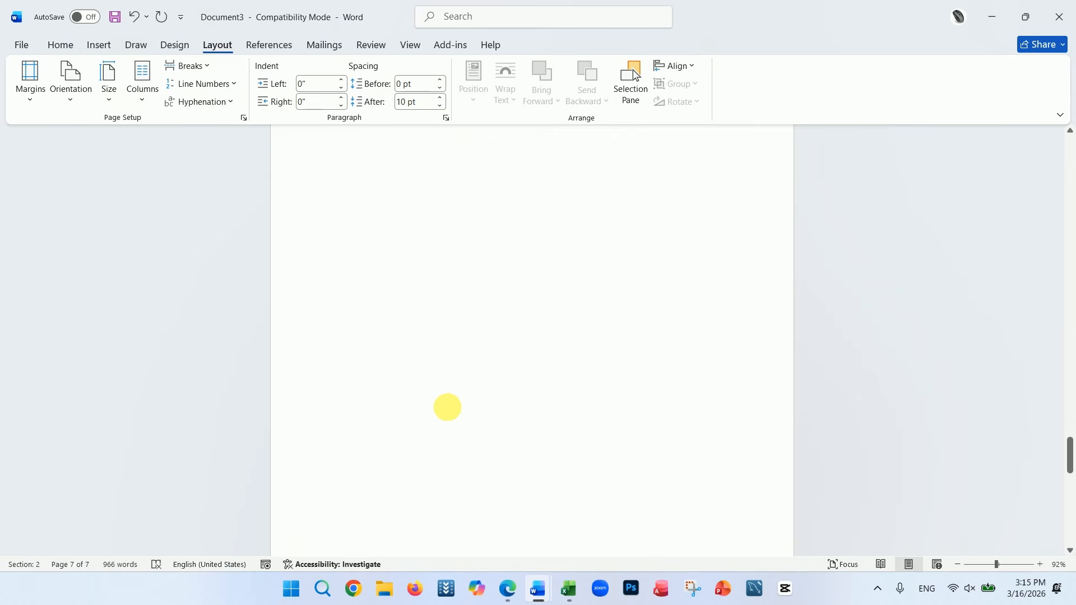
pyautogui.click(447, 414)
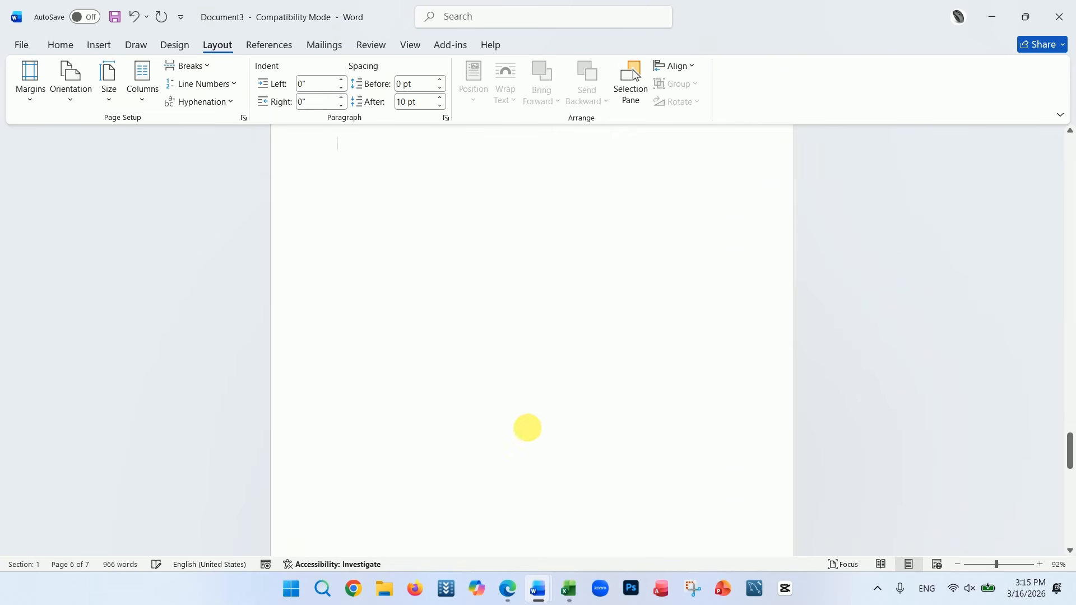
pyautogui.scroll(-3, 527, 428)
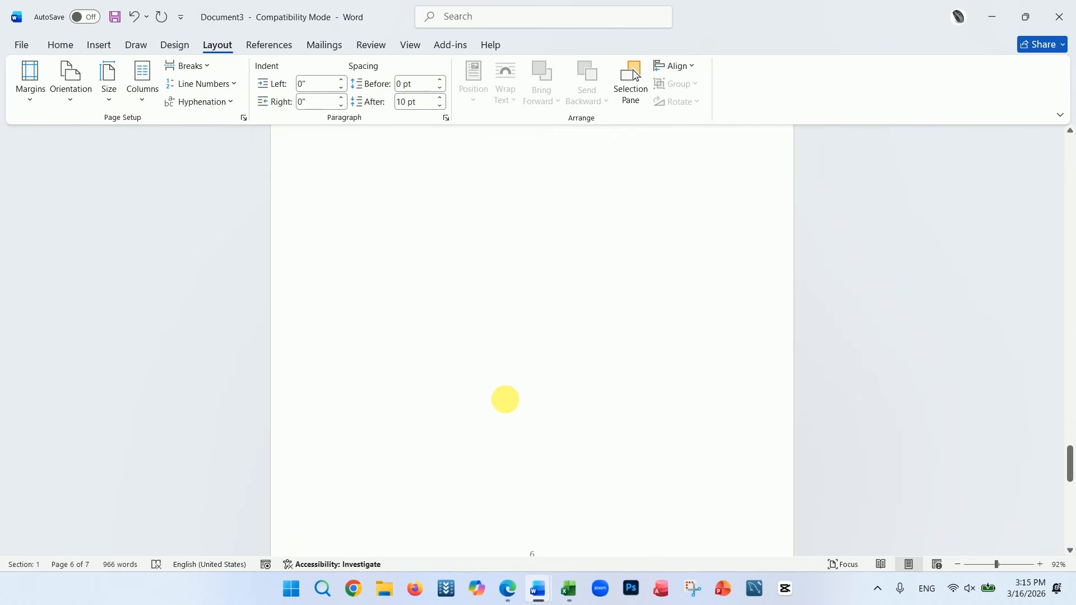
pyautogui.click(64, 48)
pyautogui.click(503, 73)
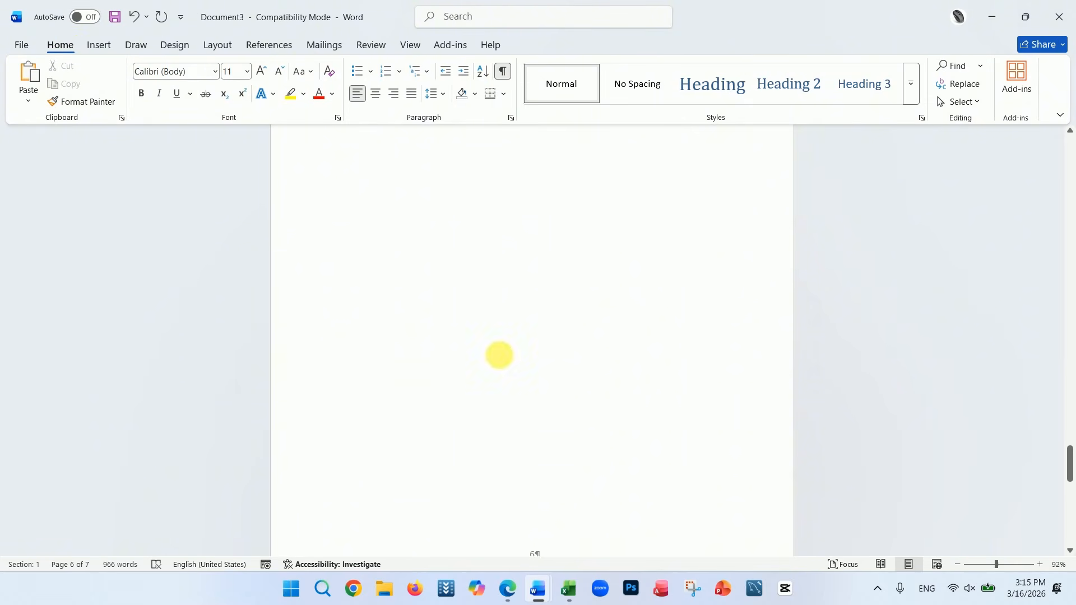
pyautogui.scroll(-5, 497, 353)
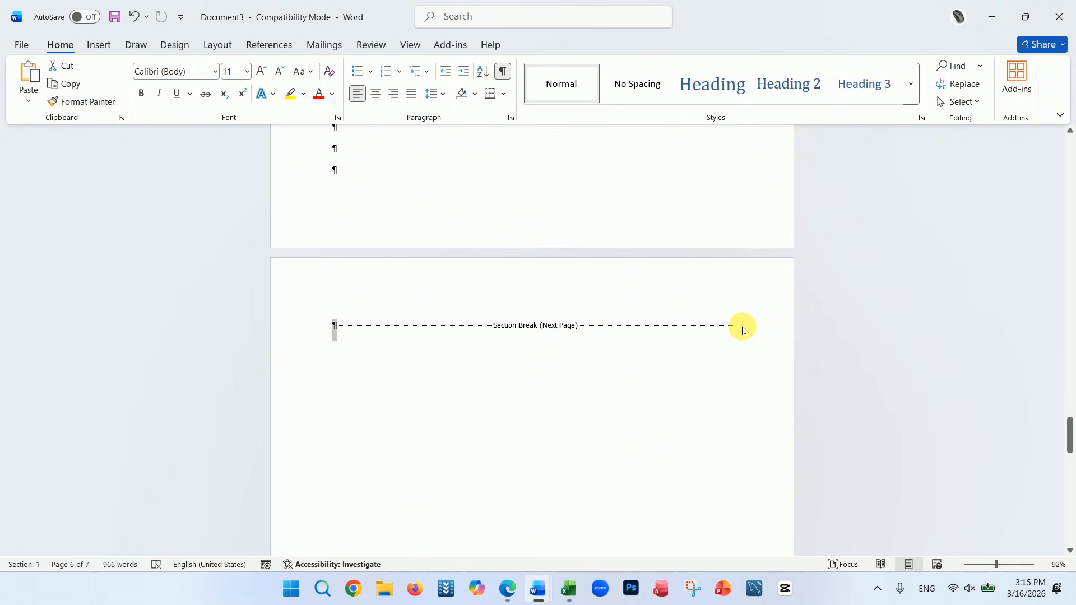
pyautogui.press('BackSpace')
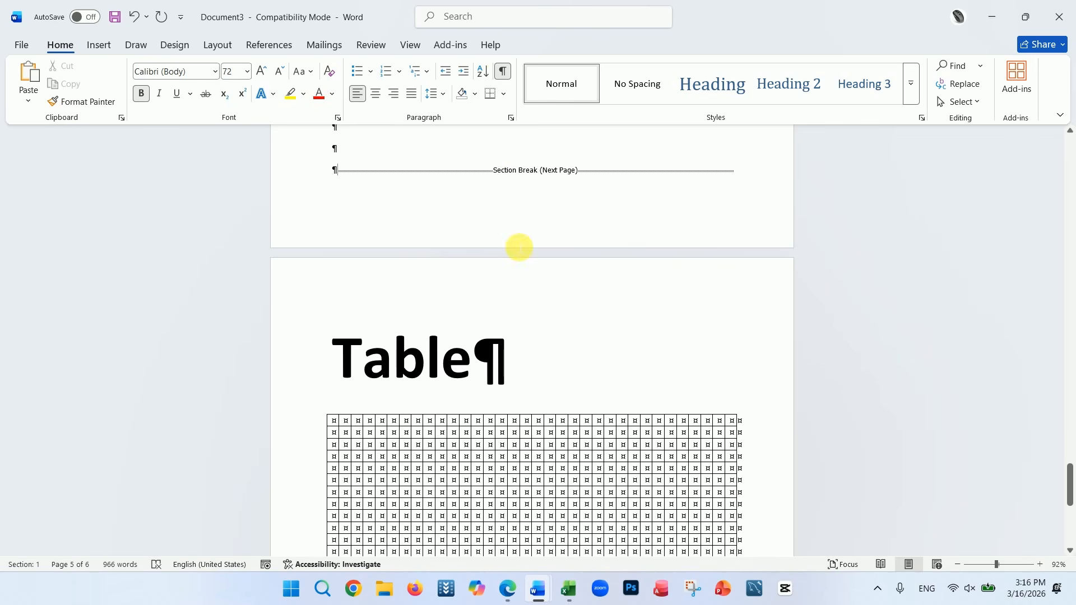
pyautogui.click(502, 73)
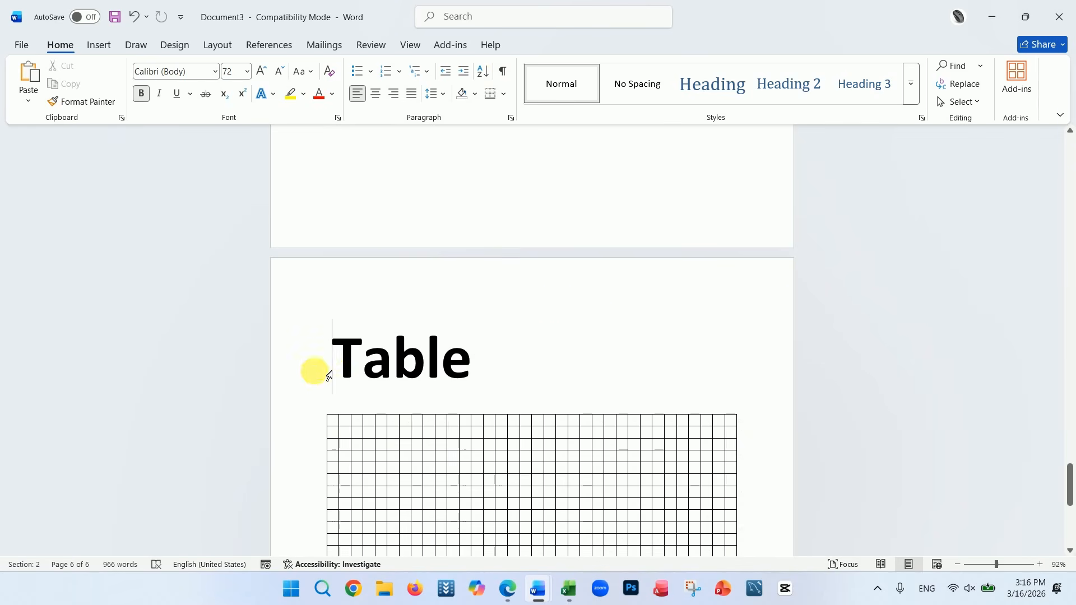
# Step: Place the cursor before the word "Table" and set that section's page orientation to landscape
pyautogui.click(331, 336)
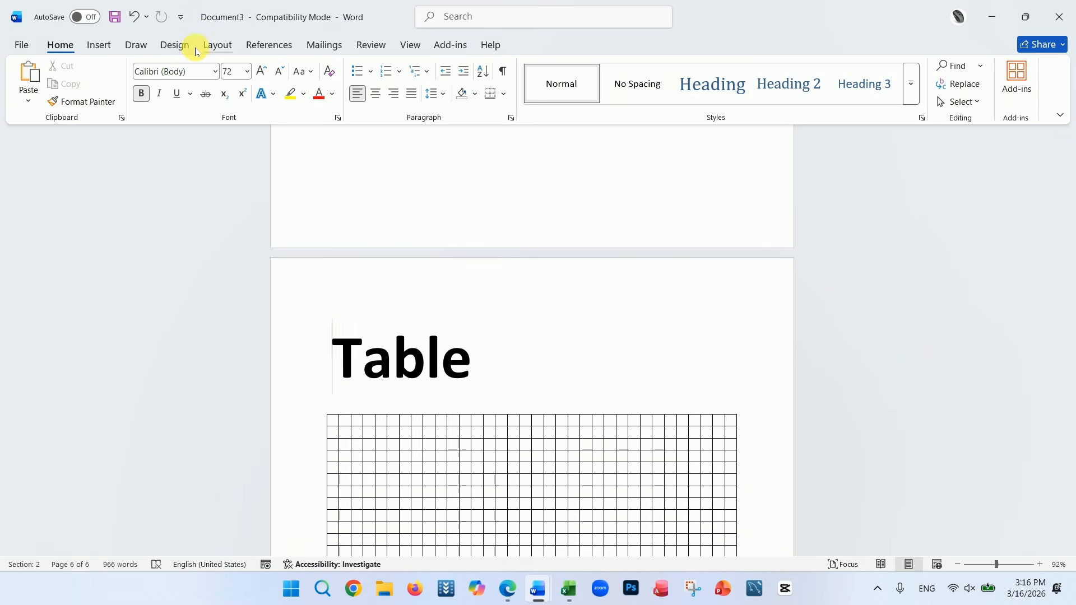
pyautogui.click(217, 45)
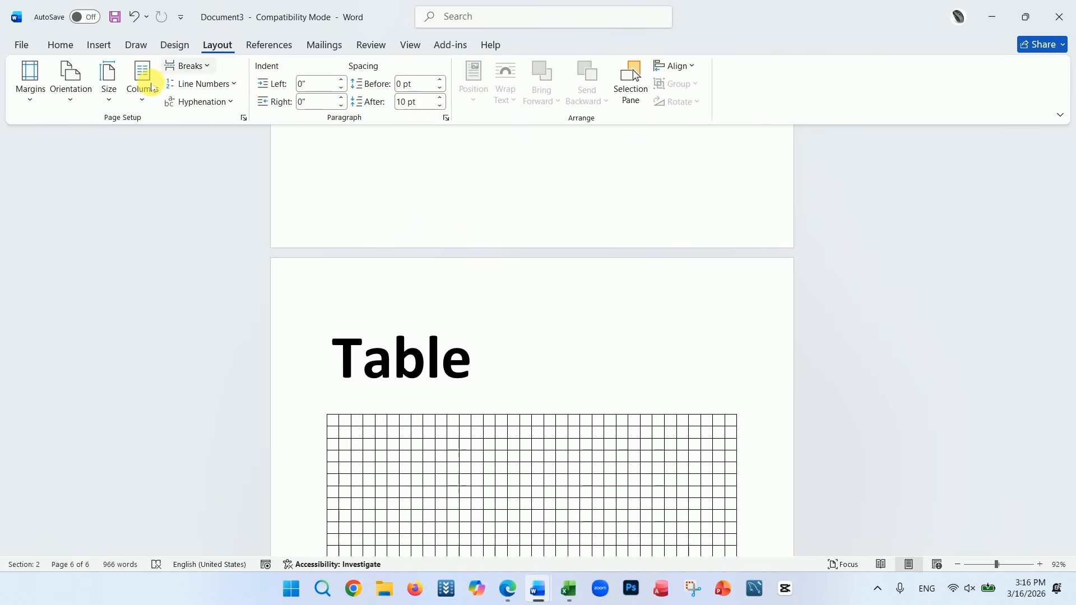
pyautogui.click(77, 105)
pyautogui.click(101, 165)
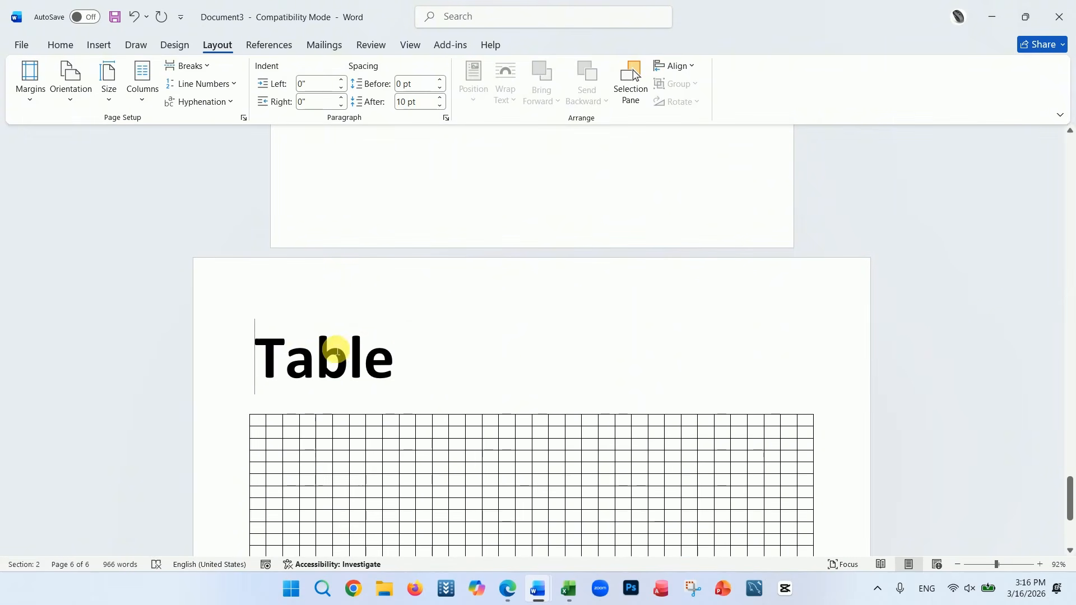
# Step: Check the page orientations in the print preview, comparing portrait page 5 with the landscape table page 6
pyautogui.scroll(15, 420, 319)
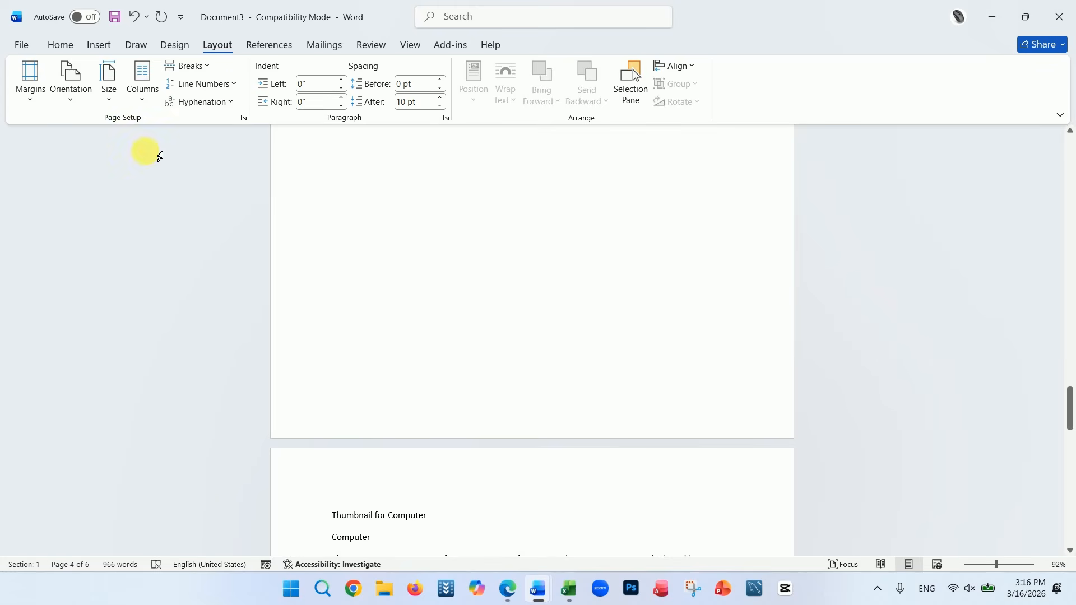
pyautogui.click(21, 44)
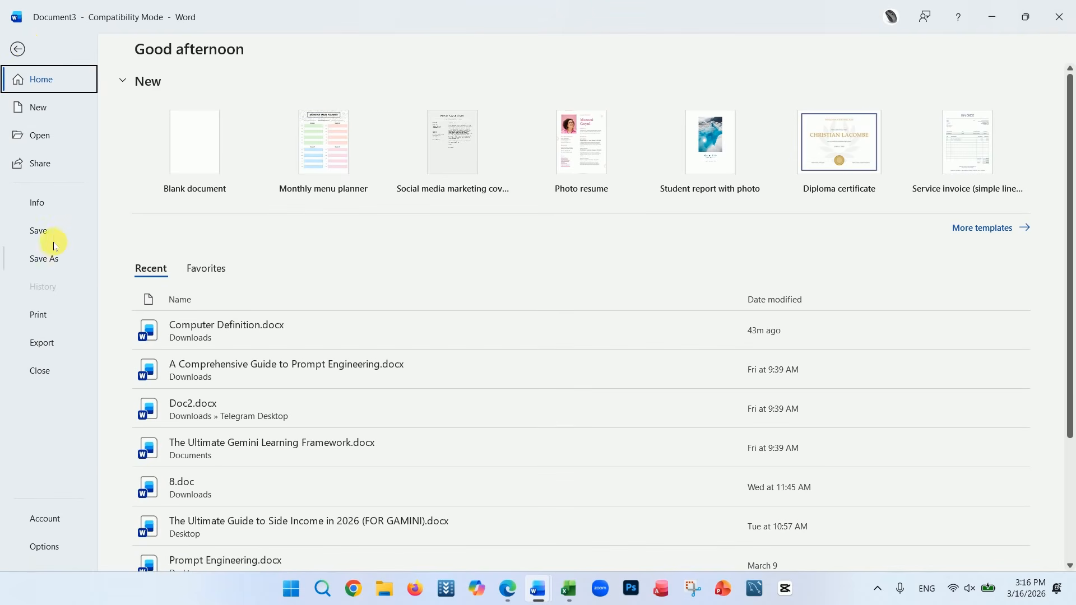
pyautogui.click(43, 315)
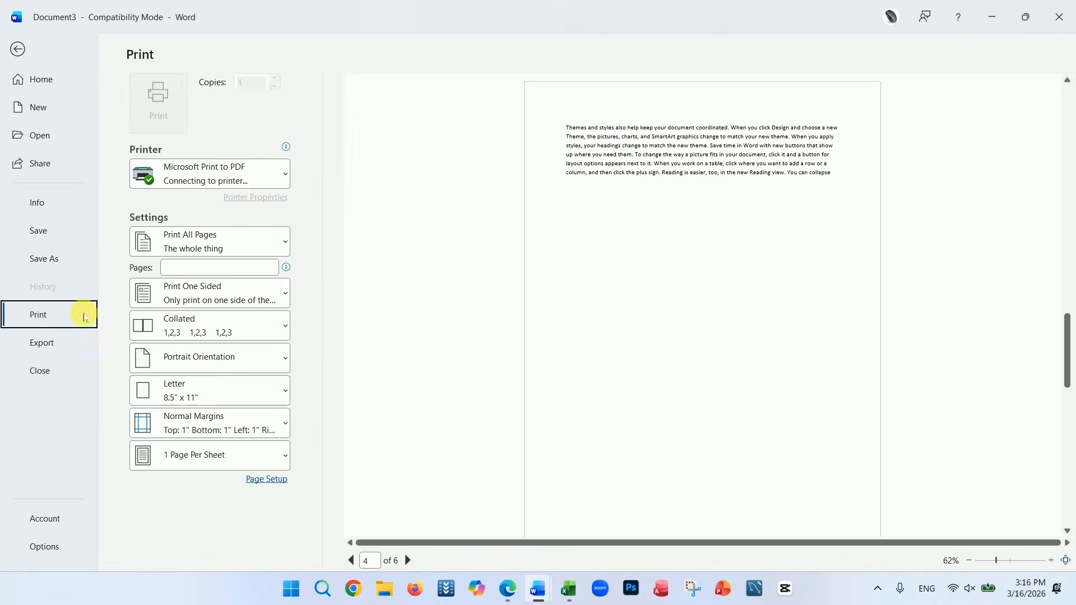
pyautogui.click(408, 560)
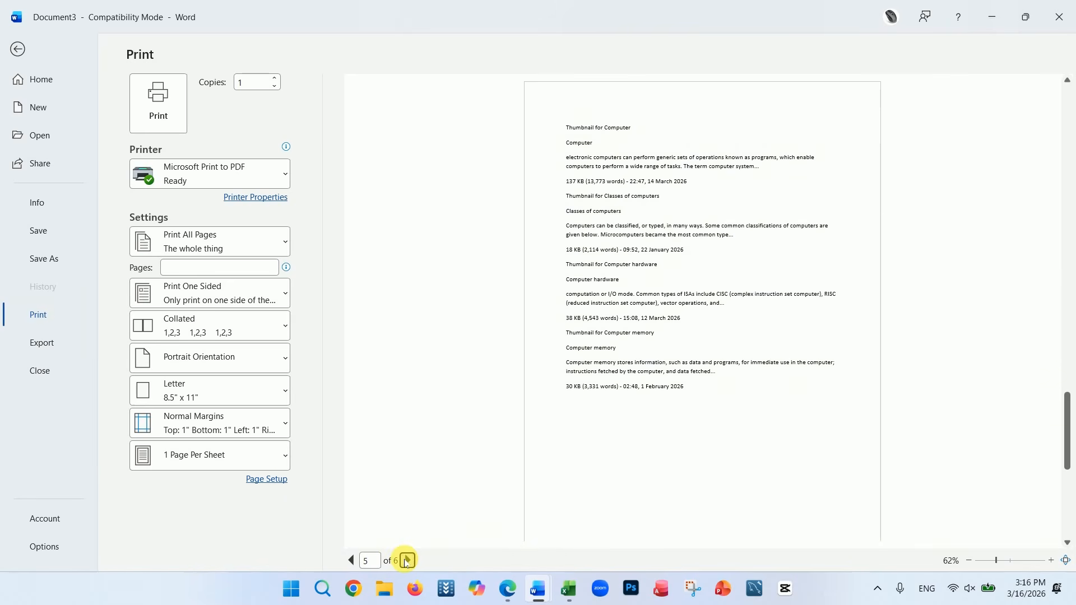
pyautogui.click(408, 560)
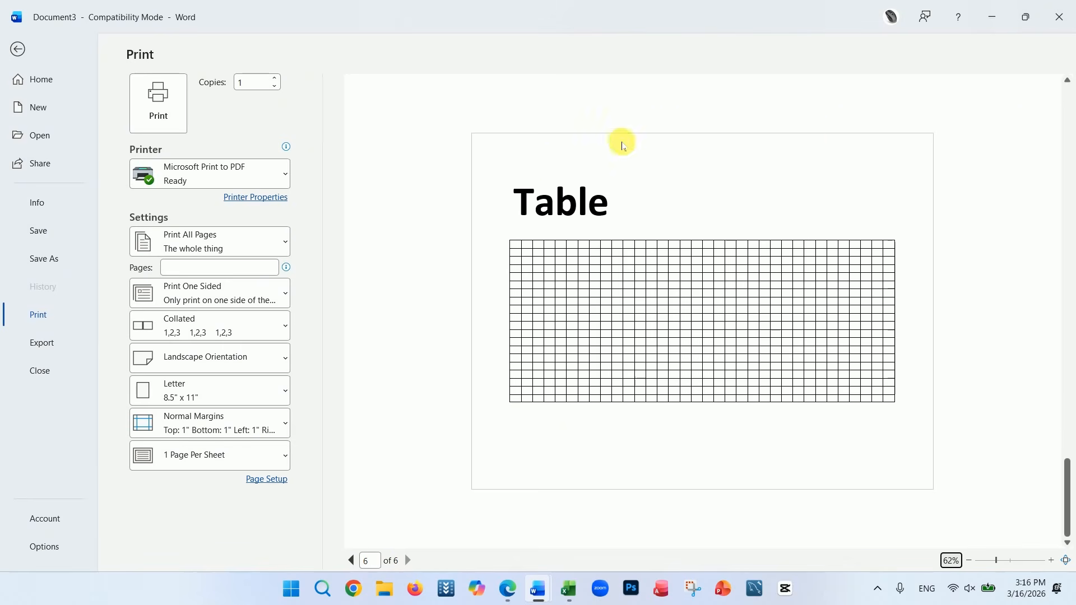
pyautogui.click(351, 561)
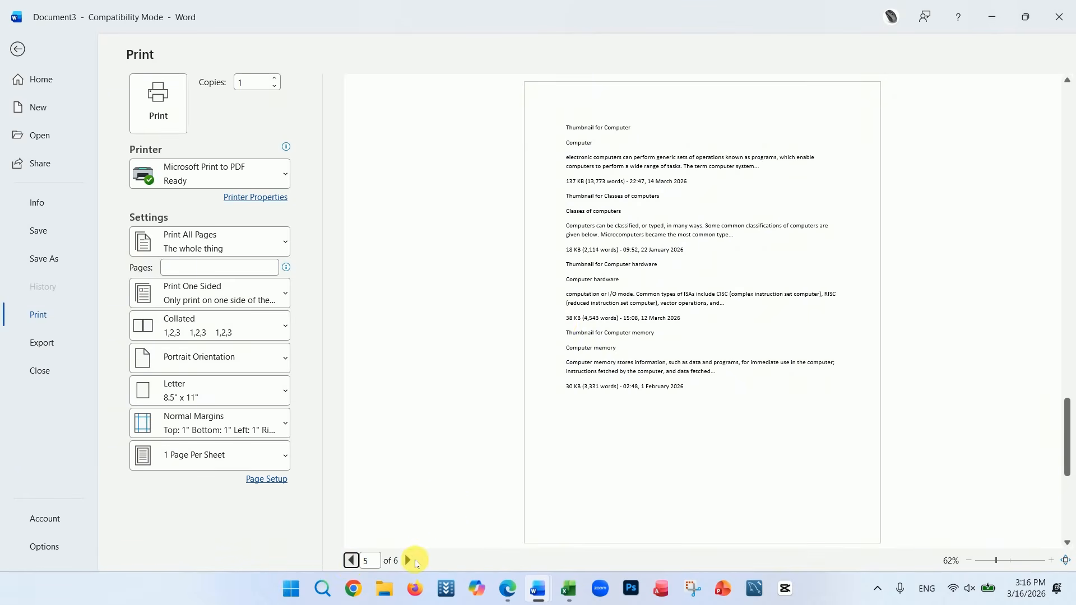
pyautogui.click(408, 560)
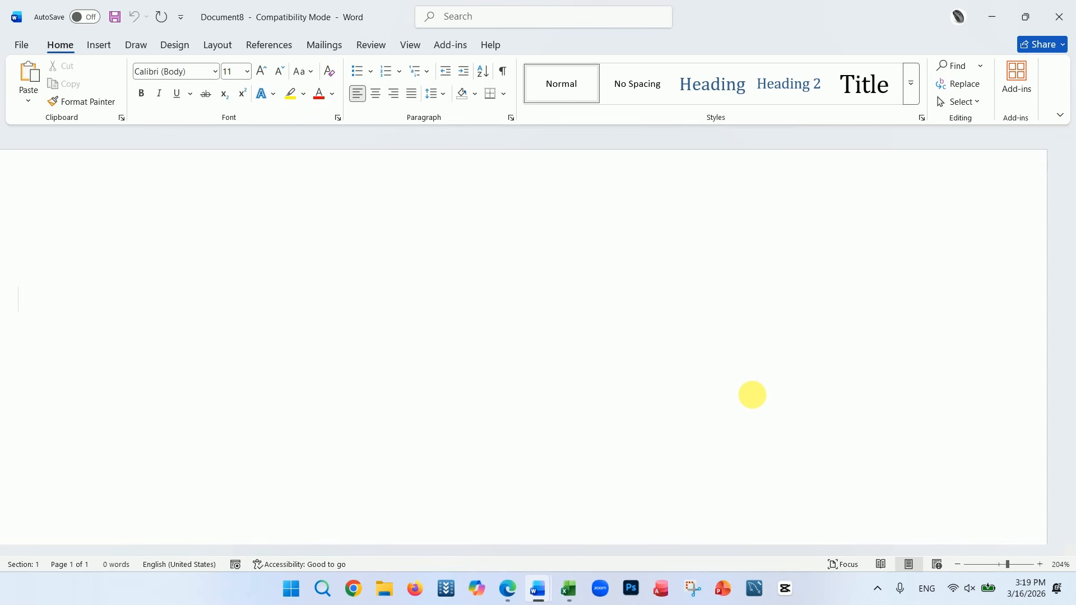
# Step: Enter (c) and (r), separated by a space, in Document8 to produce the copyright and registered symbols through AutoCorrect
pyautogui.write('(')
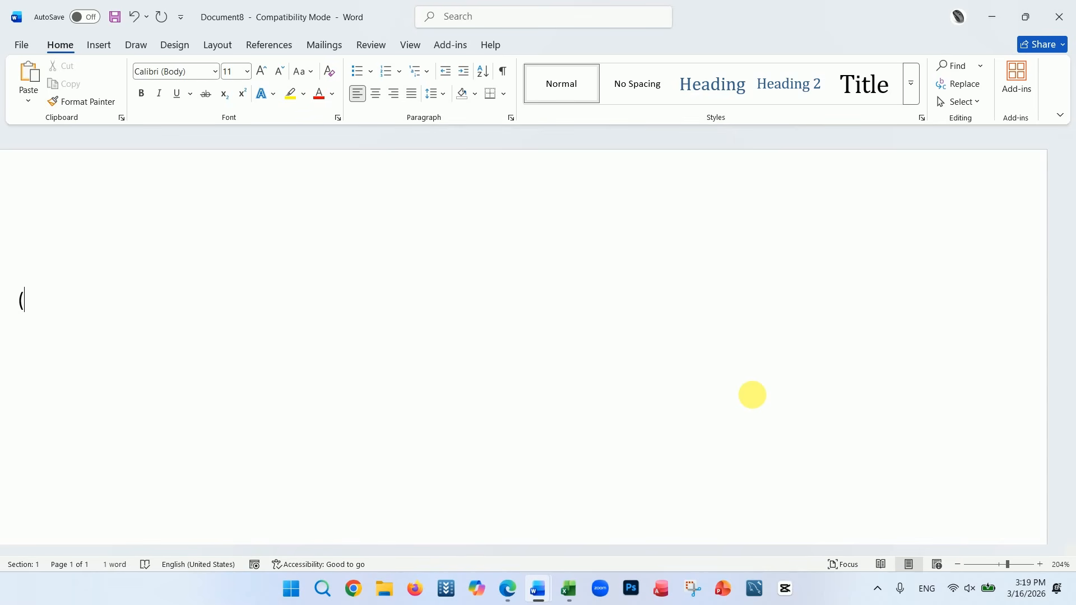
pyautogui.write('c')
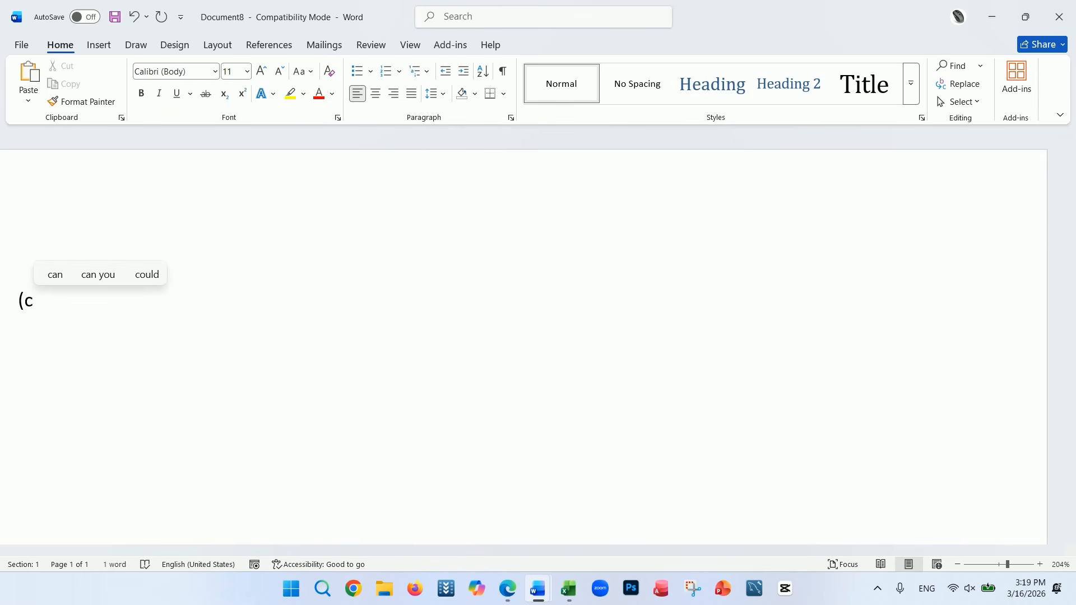
pyautogui.write(')')
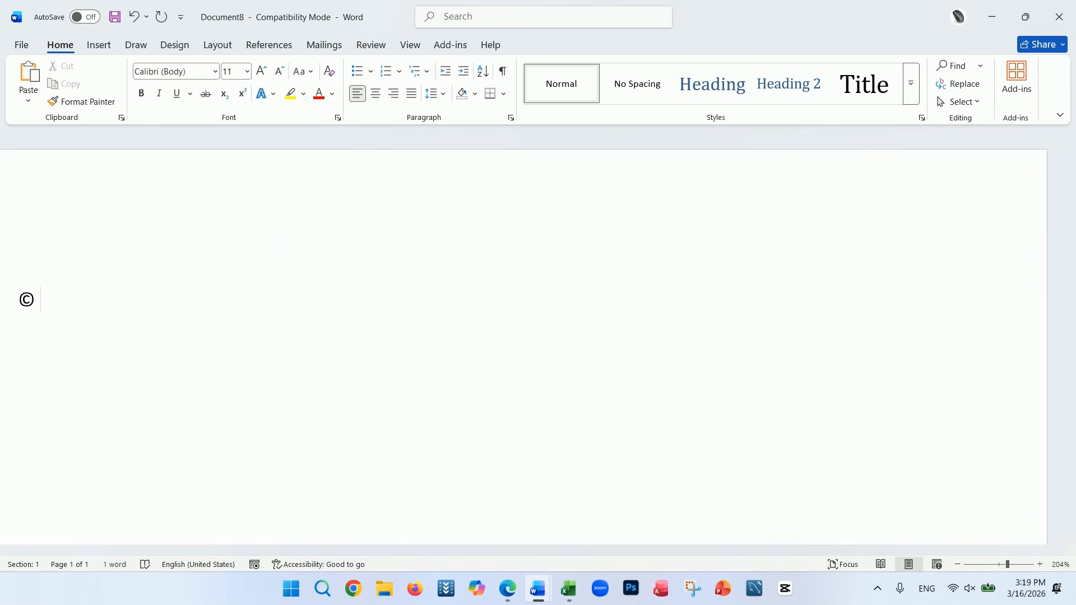
pyautogui.write('(r)')
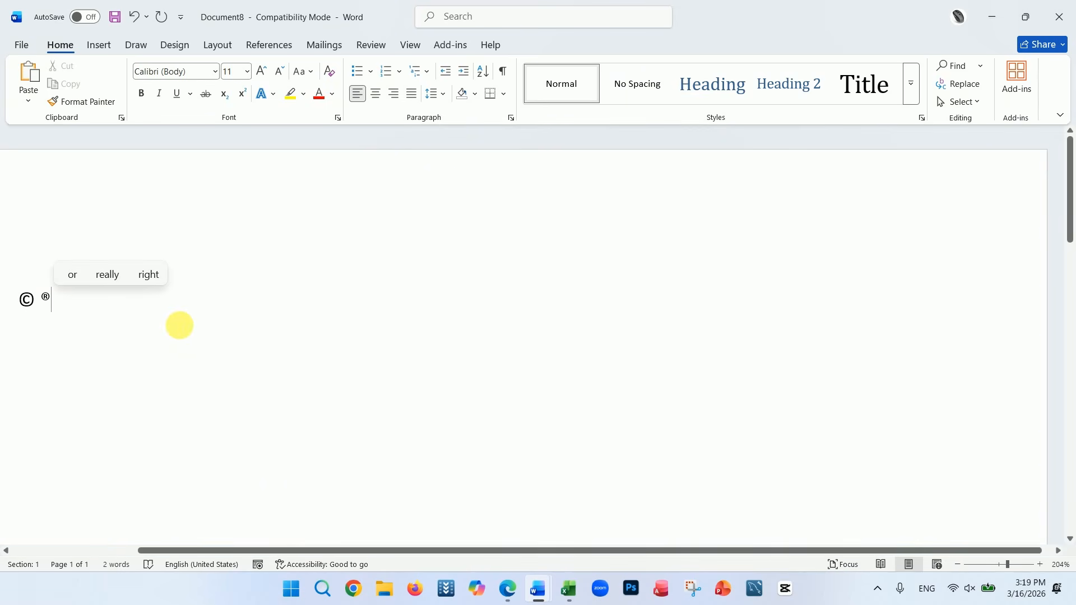
# Step: Add (tm) and :) on separate new lines to produce the trademark symbol and a smiley face through AutoCorrect
pyautogui.scroll(-2, 111, 290)
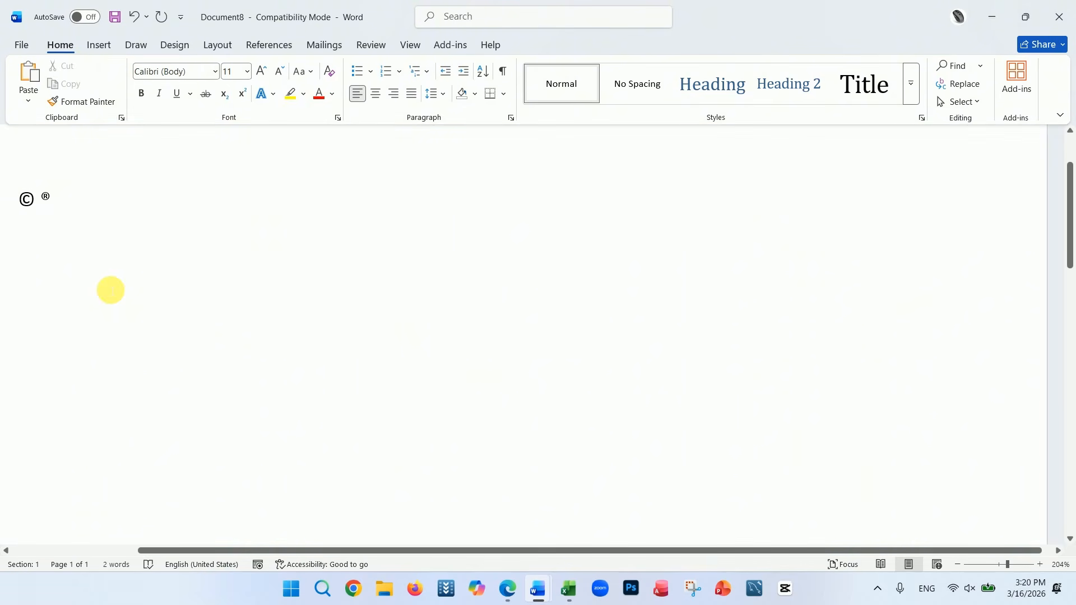
pyautogui.press('Return')
pyautogui.write('(tm')
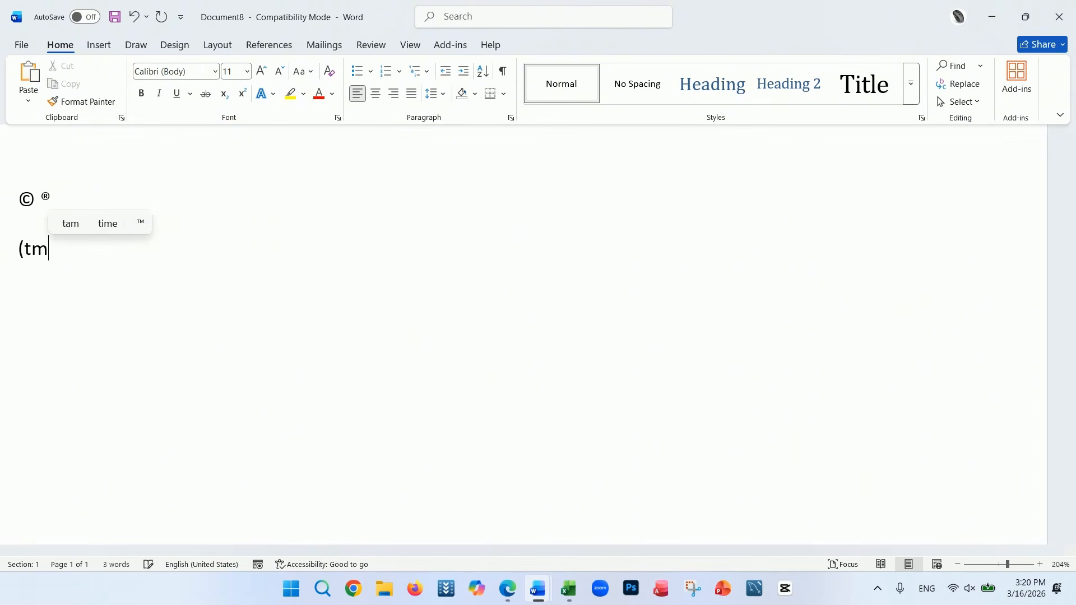
pyautogui.write(')')
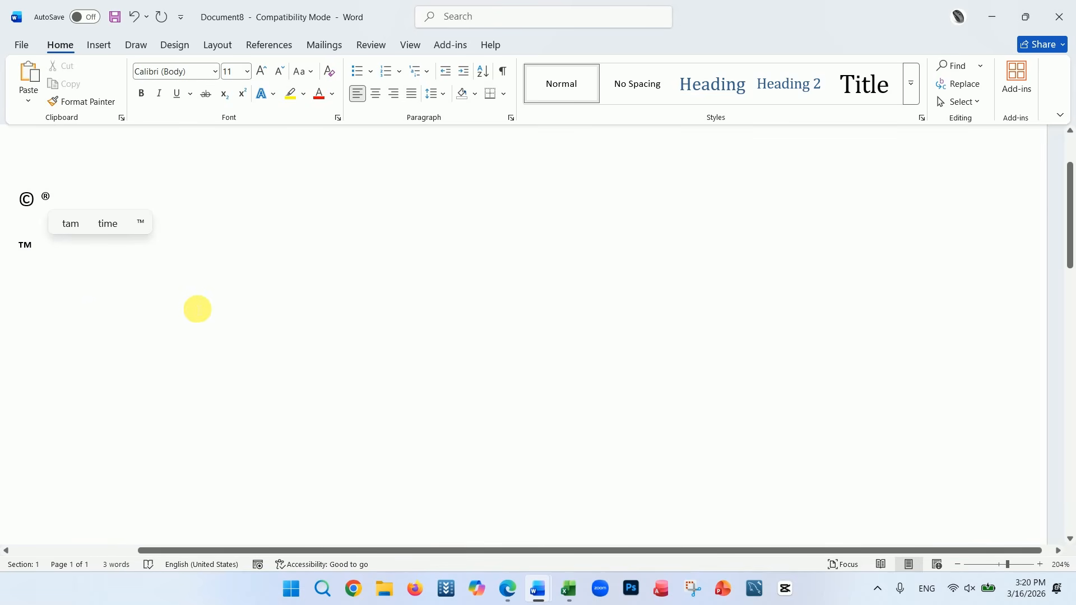
pyautogui.press('Return')
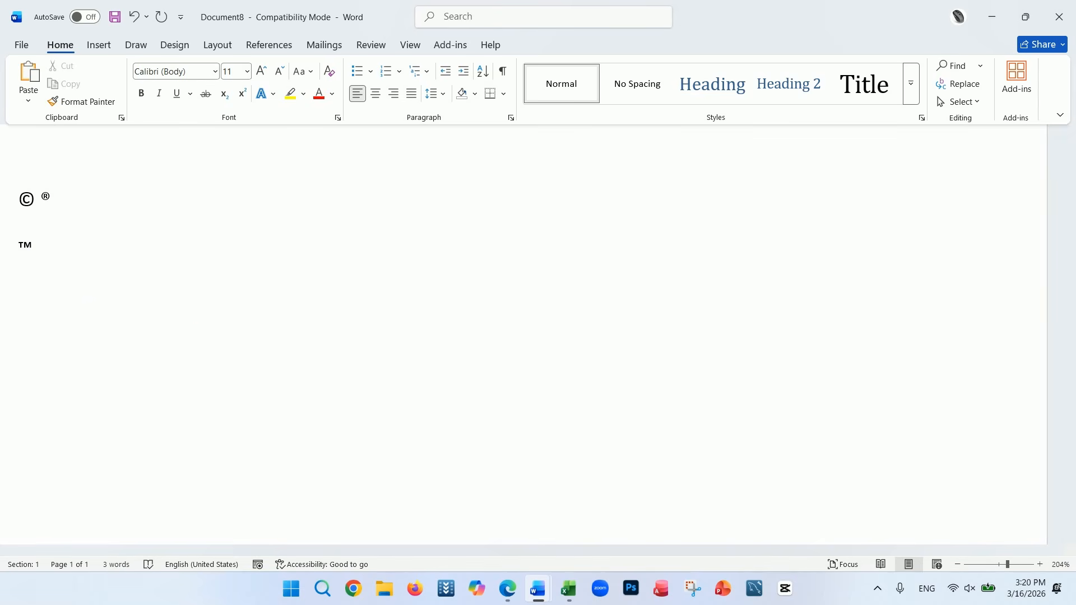
pyautogui.write(':)')
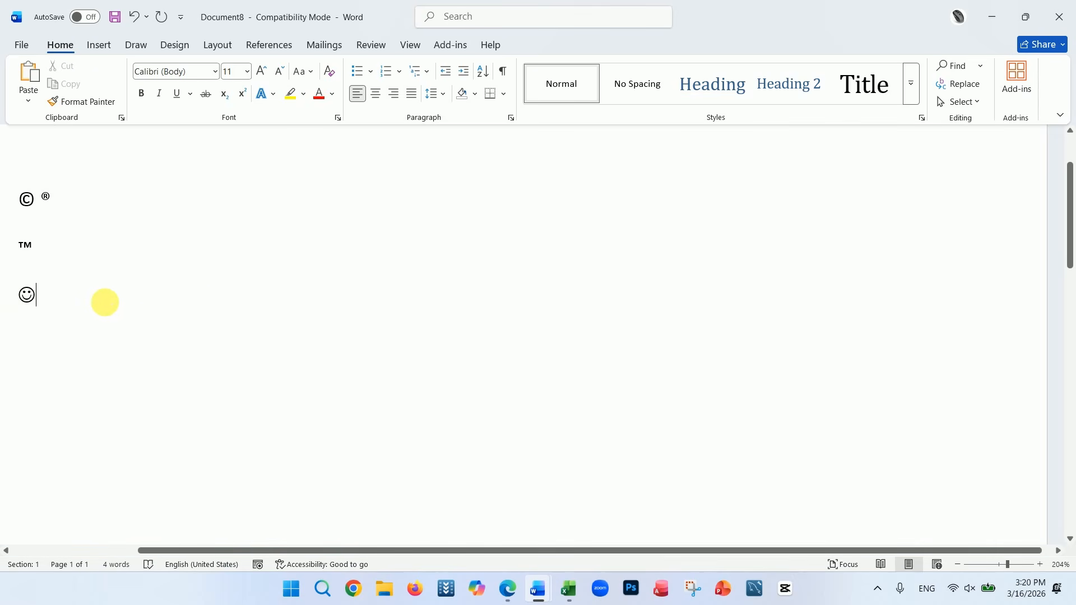
pyautogui.scroll(-3, 526, 260)
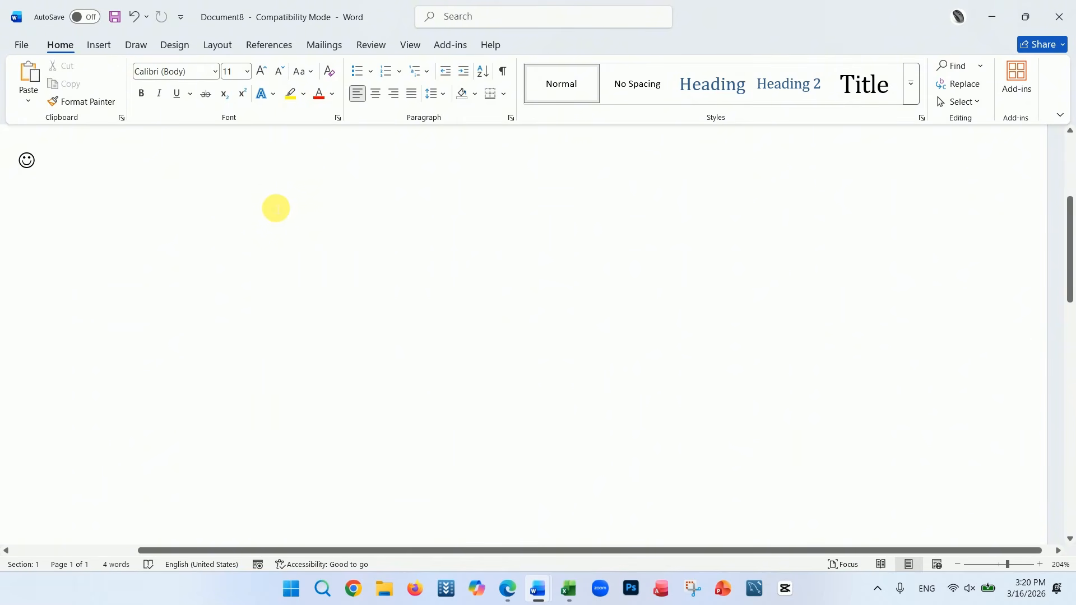
# Step: Open the Save settings in Word Options
pyautogui.click(22, 46)
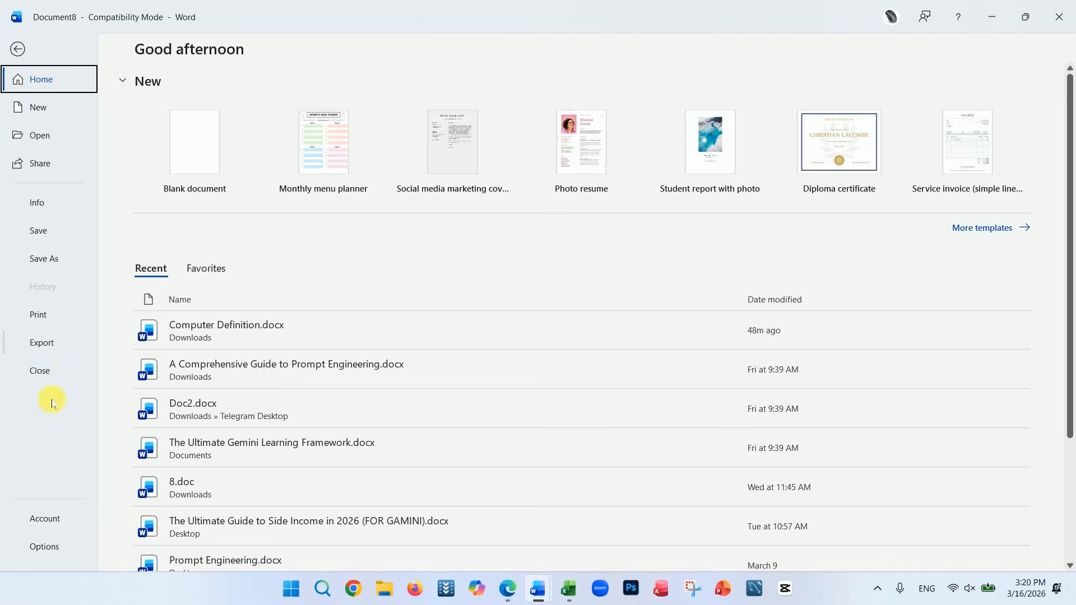
pyautogui.click(44, 547)
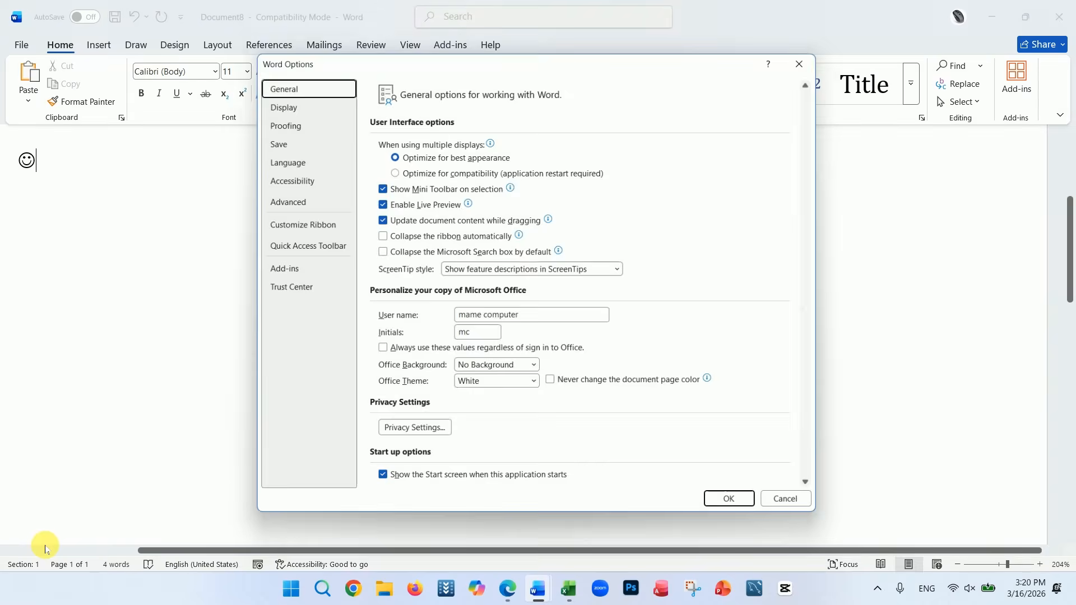
pyautogui.click(272, 147)
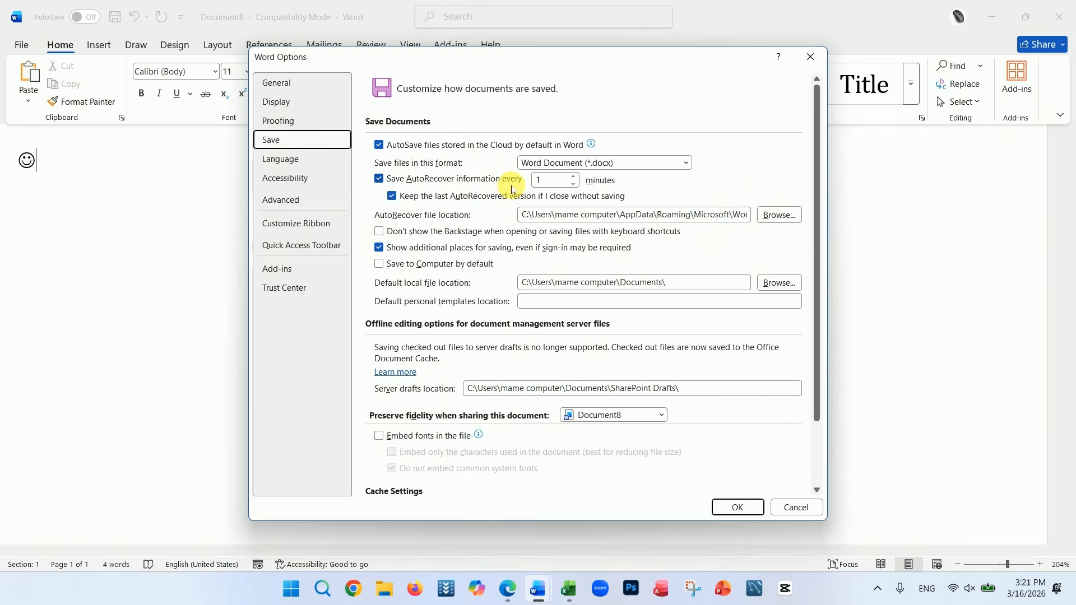
# Step: Try raising the number of minutes between AutoRecover saves
pyautogui.click(576, 179)
pyautogui.click(575, 179)
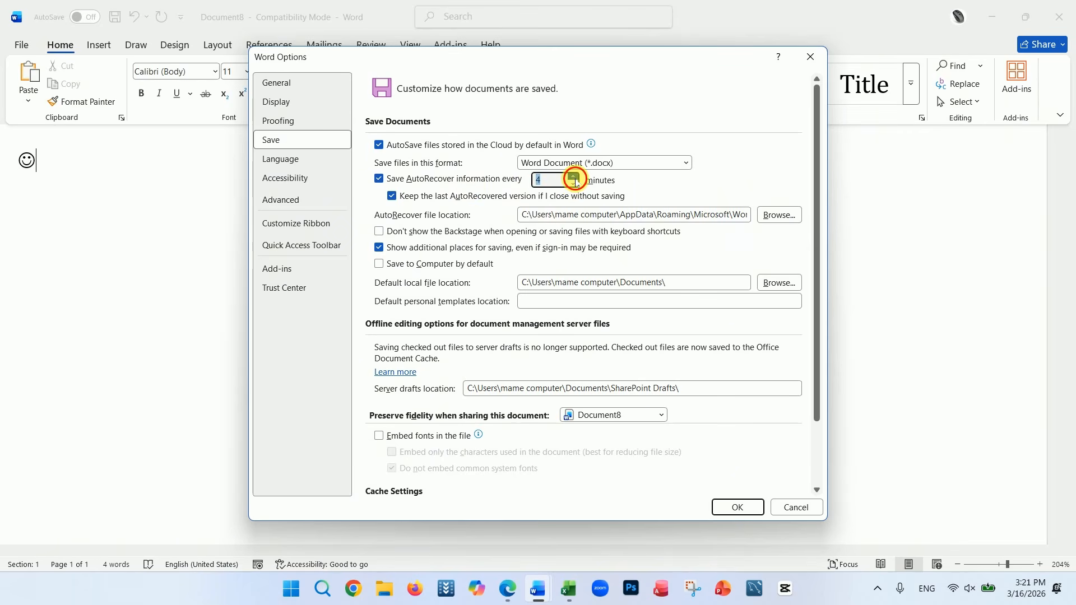
pyautogui.click(575, 179)
pyautogui.click(575, 178)
pyautogui.click(575, 179)
pyautogui.click(575, 179)
pyautogui.click(575, 179)
pyautogui.click(575, 179)
pyautogui.click(575, 179)
# Step: Set AutoRecover information to be saved every 1 minute and accept the options
pyautogui.click(572, 185)
pyautogui.click(572, 185)
pyautogui.click(573, 185)
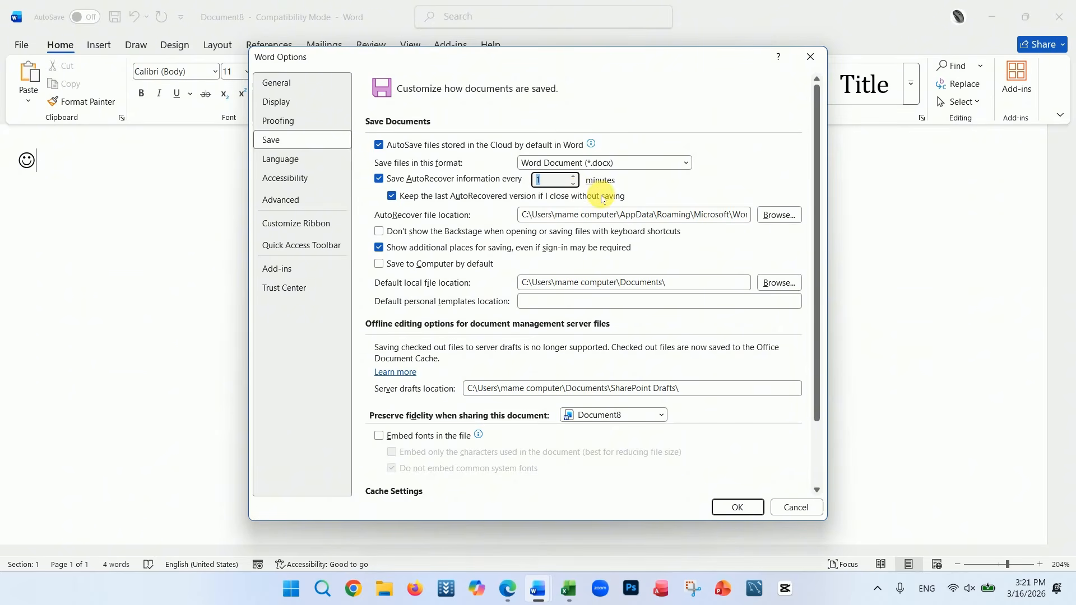
pyautogui.click(739, 508)
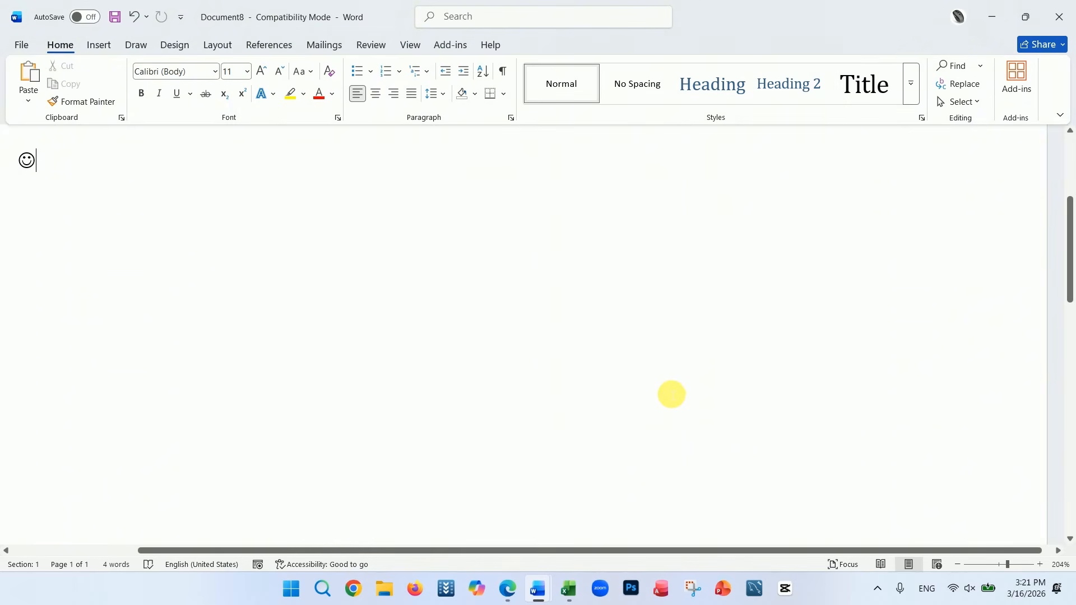